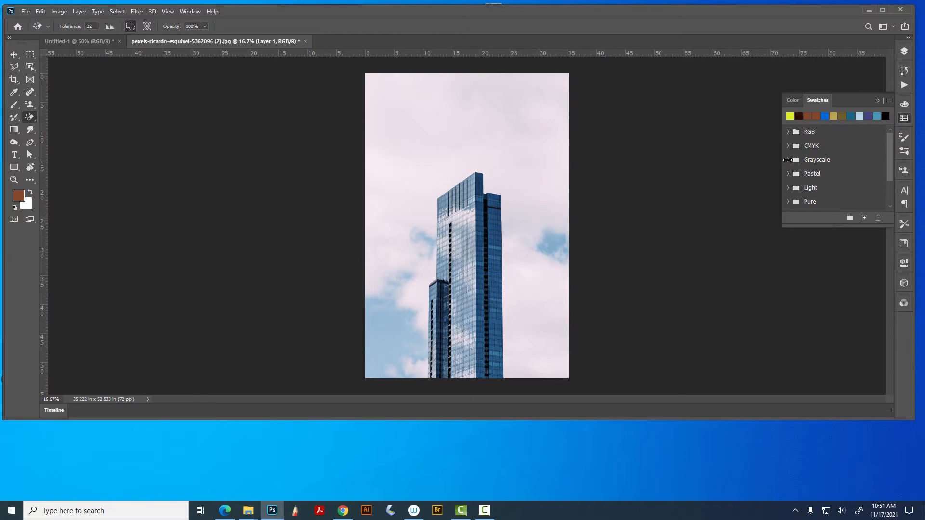
Step: Pick a mid-gray Grayscale swatch, fill Layer 1 with it, and make Layer 0 the active layer
left_click(788, 159)
left_click(858, 188)
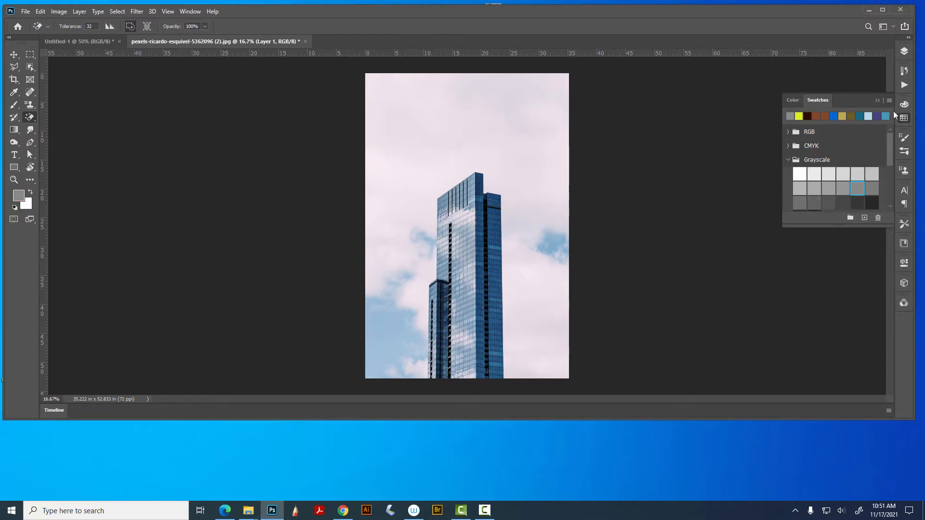
left_click(907, 119)
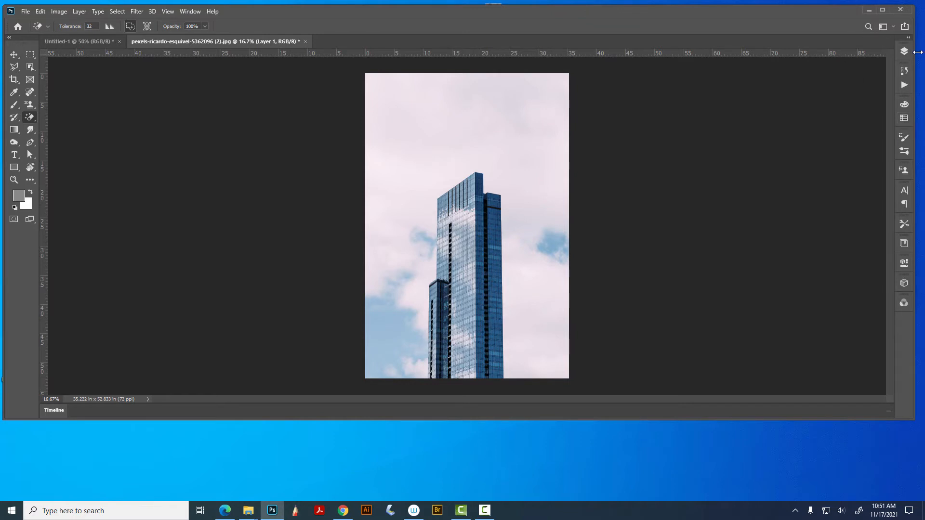
left_click(905, 52)
left_click(867, 107)
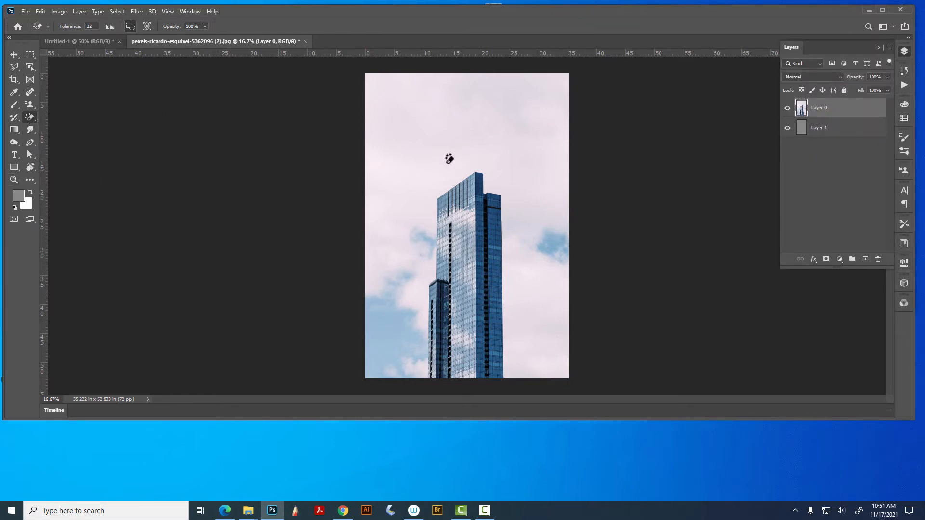
Step: Erase the sky and the blue cloud patches around the tower on Layer 0 with the Magic Eraser at tolerance 32
left_click(419, 248)
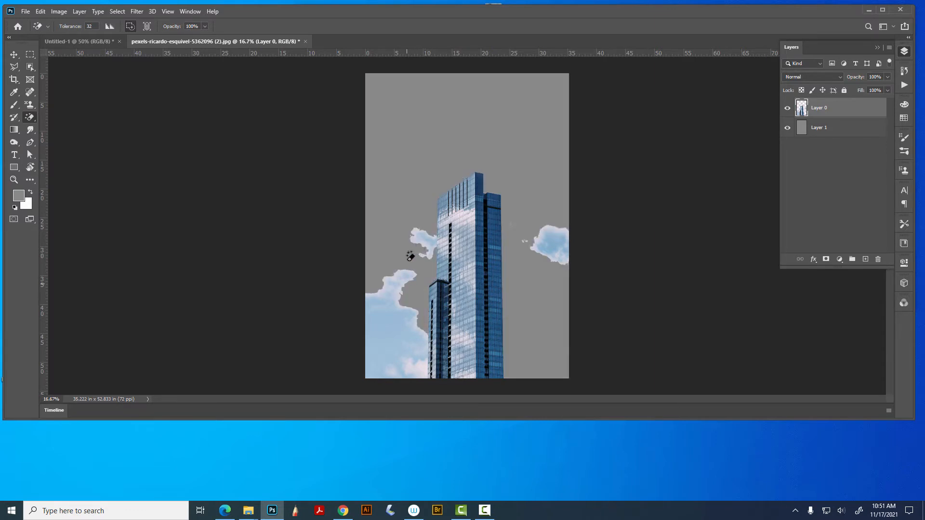
left_click(428, 250)
left_click(424, 243)
left_click(396, 276)
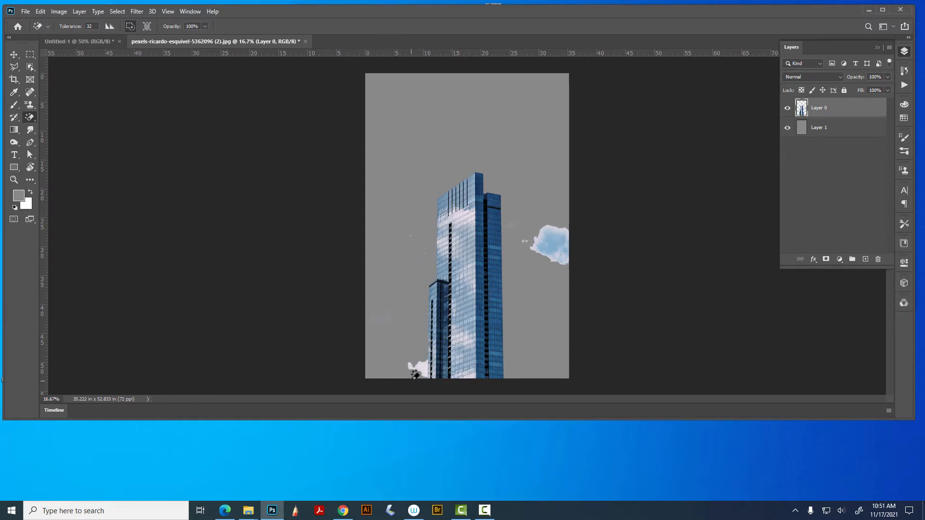
left_click(560, 242)
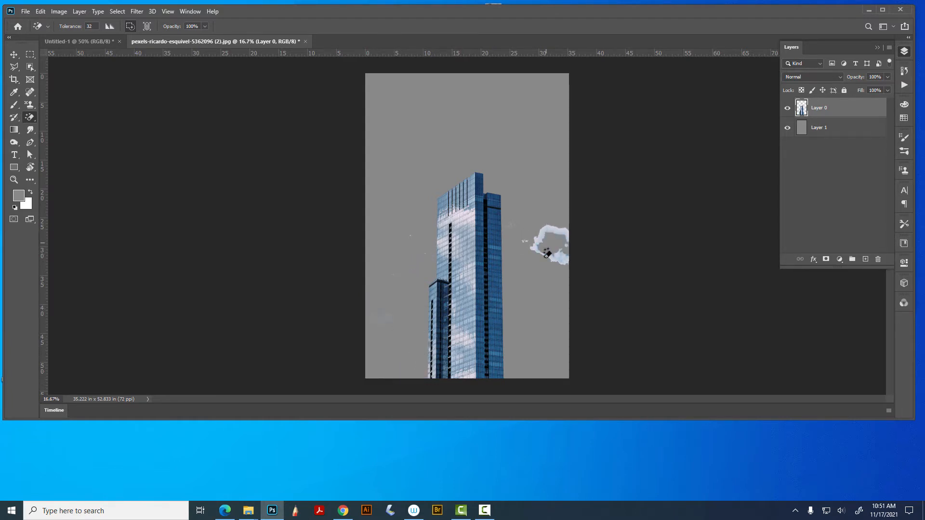
left_click(534, 240)
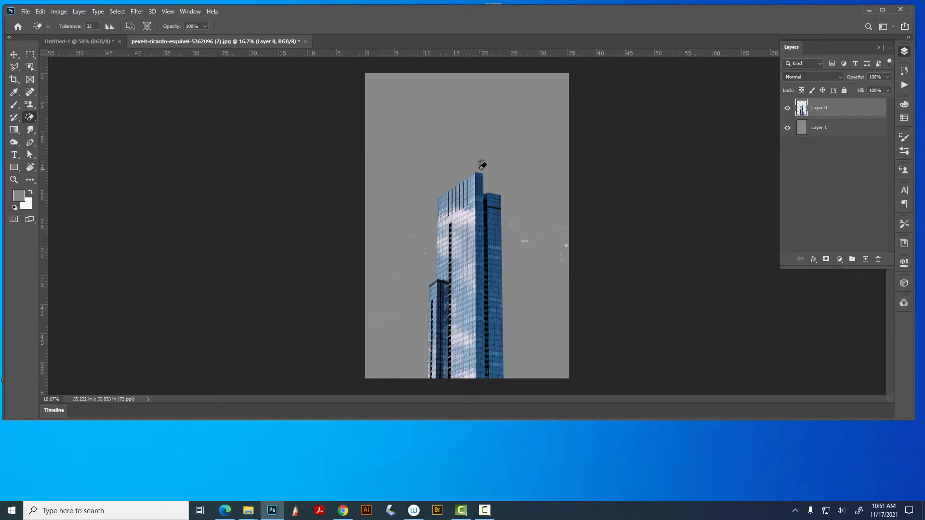
Step: Undo the Magic Eraser edits, the gray fill and the move of Layer 1 beneath Layer 0
key("ctrl+z")
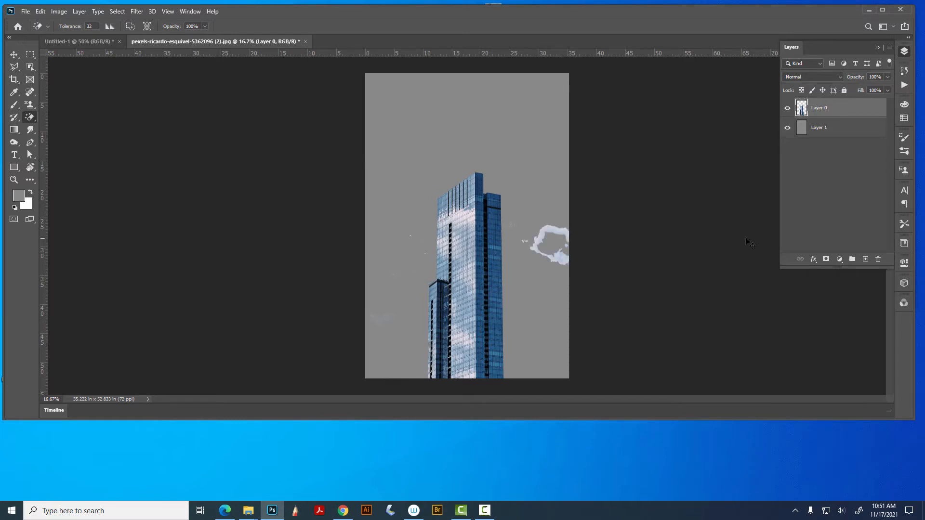
key("ctrl+z")
key("ctrl+z")
key("ctrl+z")
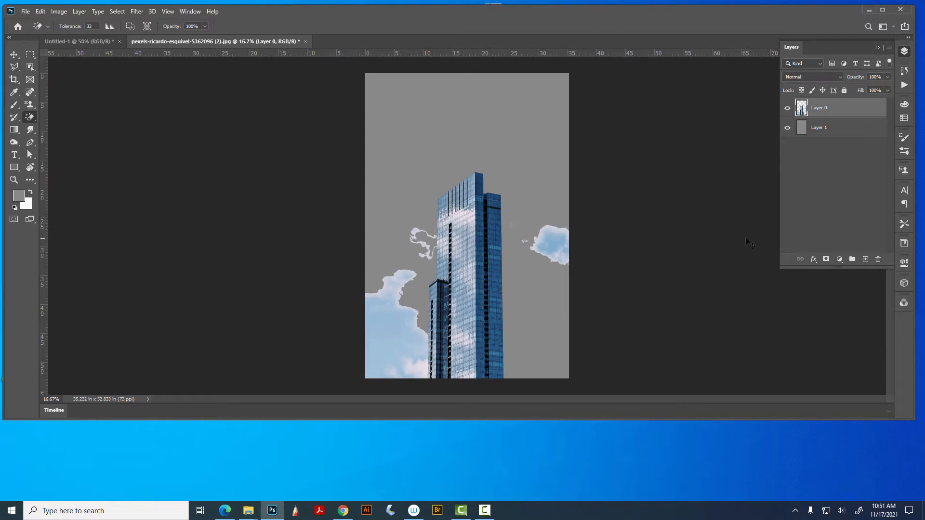
key("ctrl+z")
key("ctrl+z")
key("ctrl+z")
key("ctrl+z")
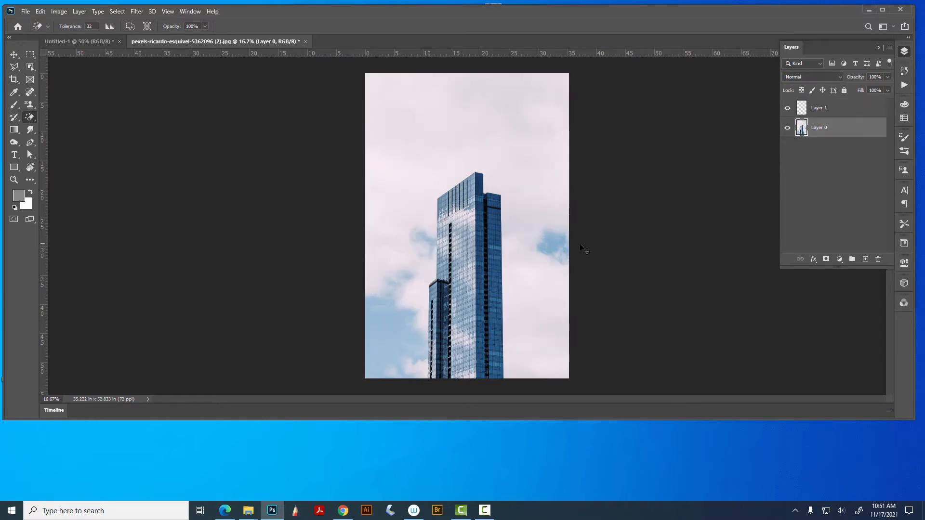
Step: Try erasing Layer 0's sky with the Magic Eraser with Contiguous off and with it on, undoing each attempt
left_click(516, 163)
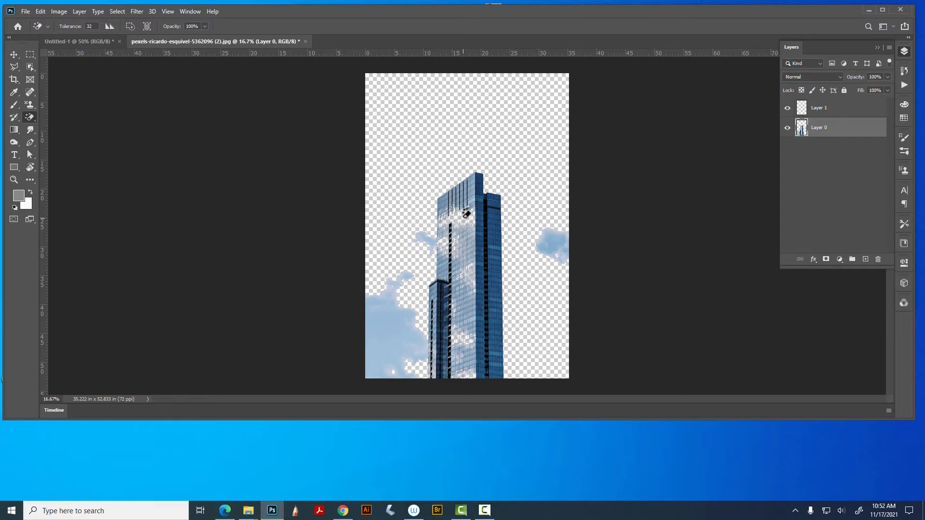
key("ctrl+z")
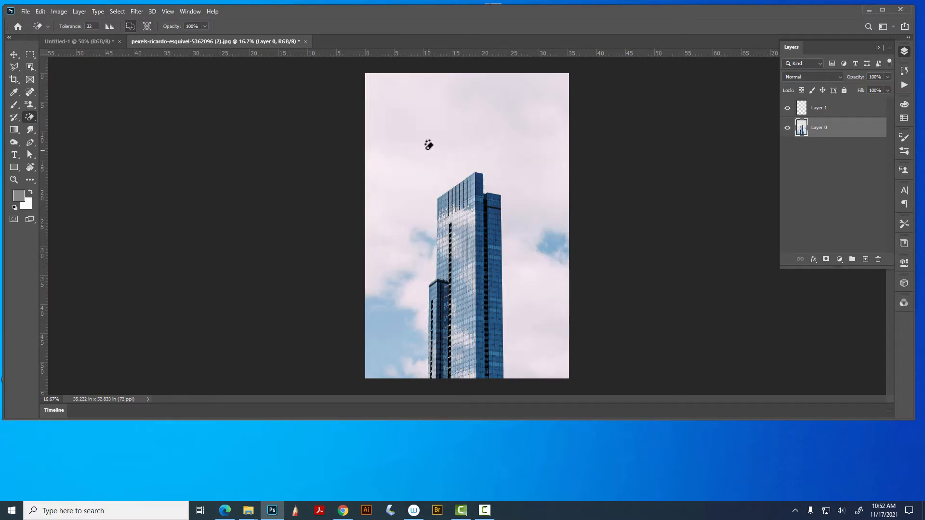
left_click(413, 198)
left_click(427, 244)
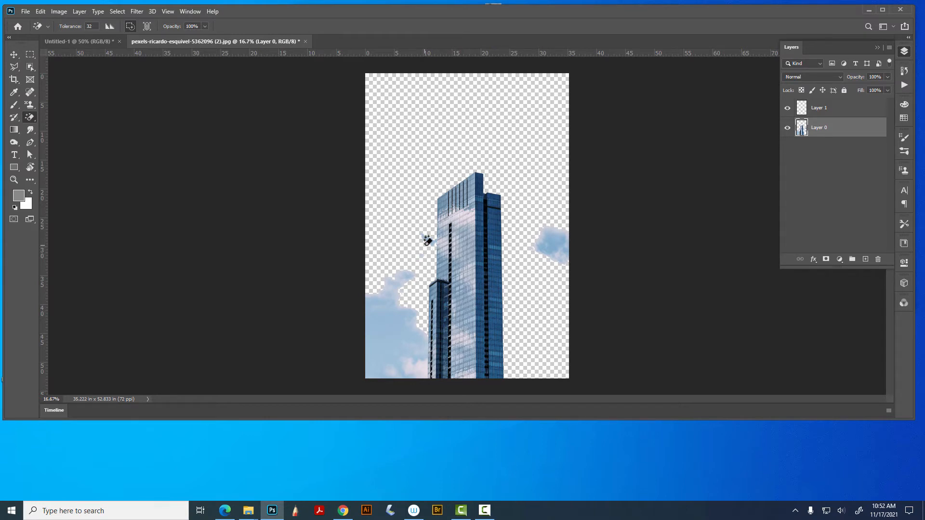
key("ctrl+z")
key("ctrl+z")
key("ctrl+z")
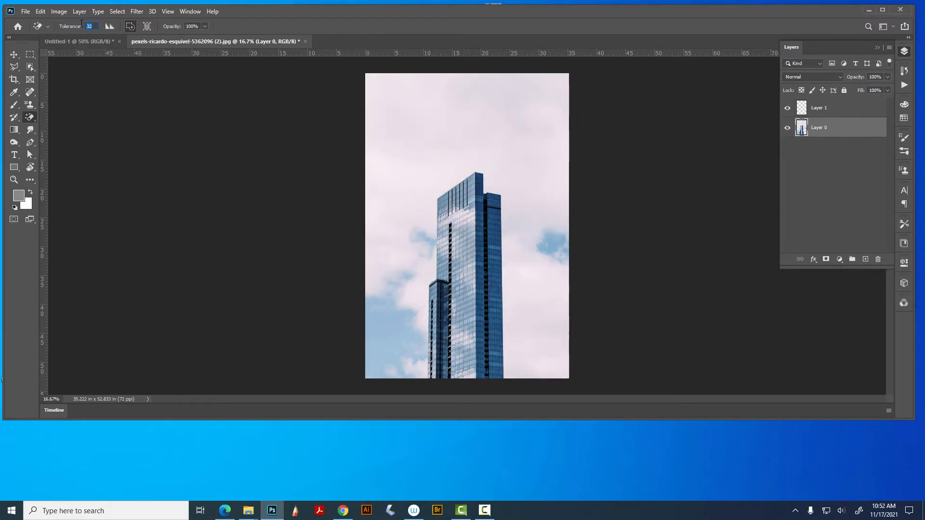
Step: Try erasing the sky with the Magic Eraser tolerance set to 100, inspect the tower's facade, and undo it
type("00")
left_click(402, 159)
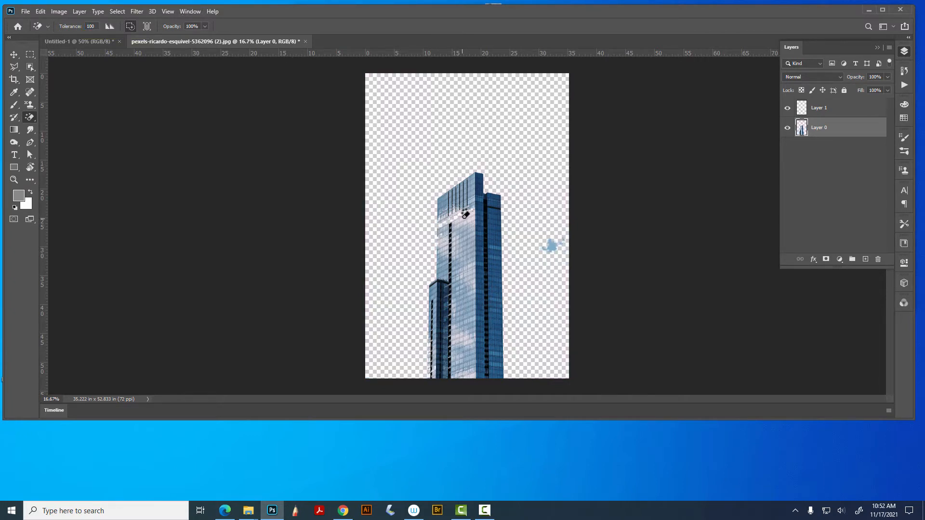
key("ctrl+plus")
key("ctrl+plus")
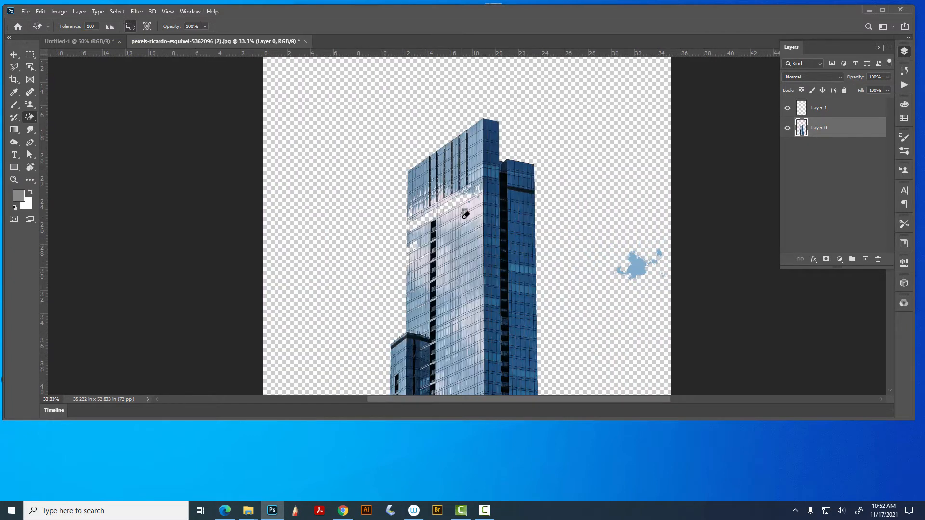
key("ctrl+z")
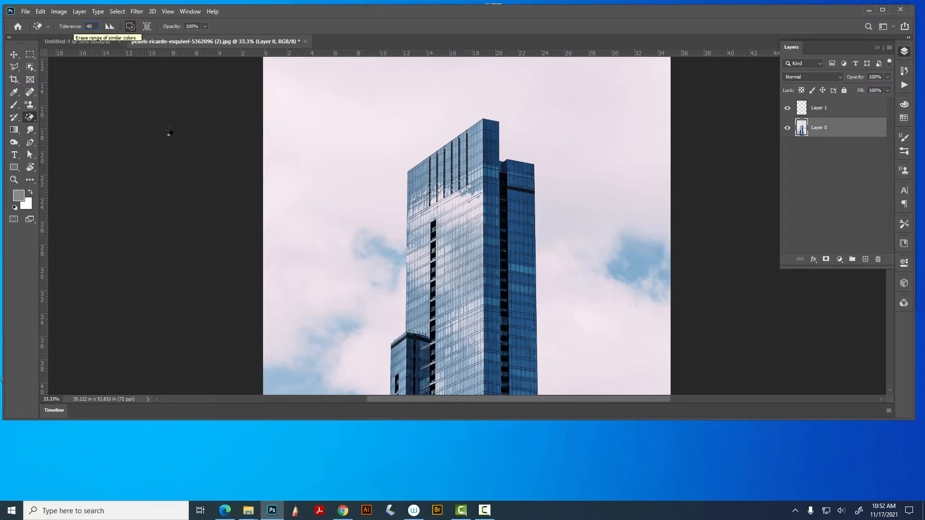
Step: Set the Magic Eraser tolerance to 40 and erase the sky and the cloud patches left of the tower
left_click(390, 294)
left_click(380, 283)
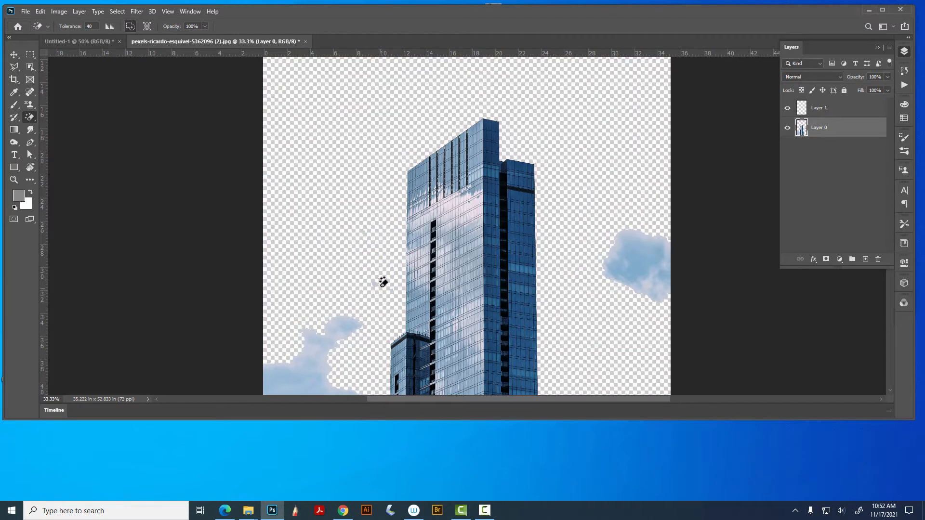
left_click(343, 343)
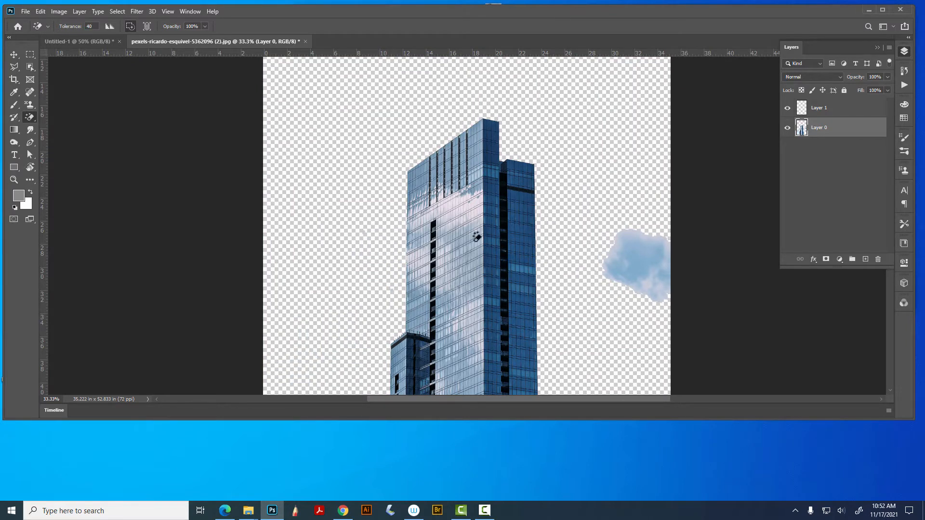
Step: Move Layer 1 beneath Layer 0 and fill it with the mid-gray foreground color
left_click(840, 107)
left_click_drag(841, 107, 838, 140)
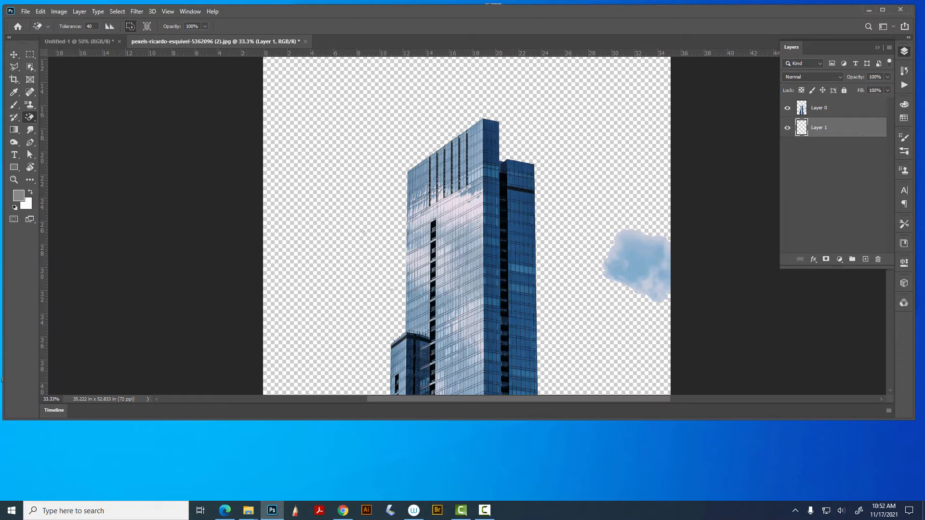
left_click(904, 118)
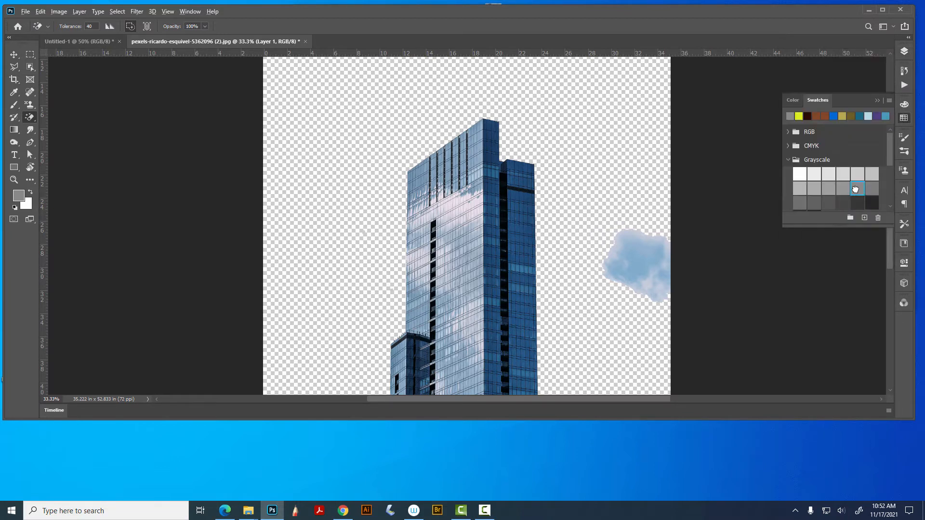
key("alt+BackSpace")
left_click(626, 249)
key("ctrl+z")
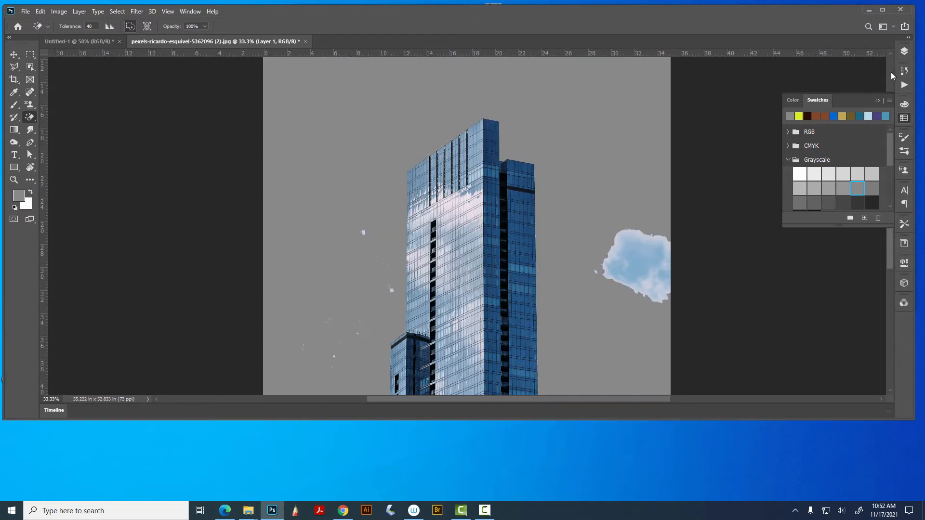
Step: Erase the blue cloud patch right of the tower on Layer 0 with the Magic Eraser
left_click(903, 52)
left_click(903, 52)
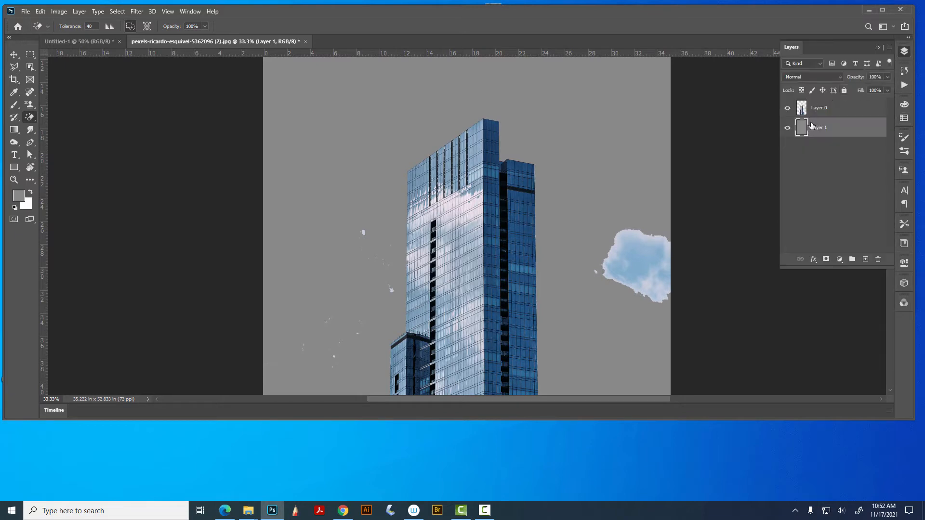
left_click(828, 108)
left_click(629, 242)
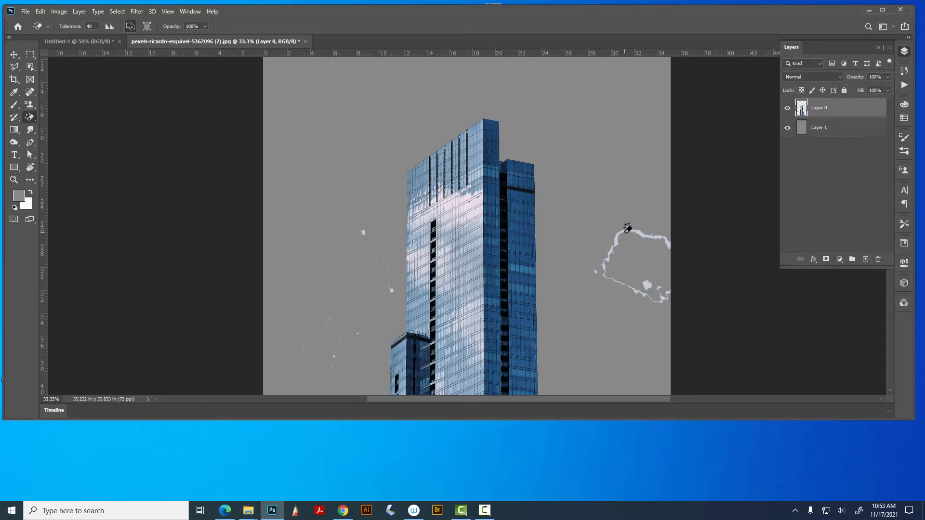
Step: Try erasing the leftover white cloud patch beside the tower's base, and undo that attempt
mouse_move(549, 241)
left_mouse_down()
mouse_move(548, 171)
mouse_move(512, 155)
mouse_move(530, 186)
left_mouse_up()
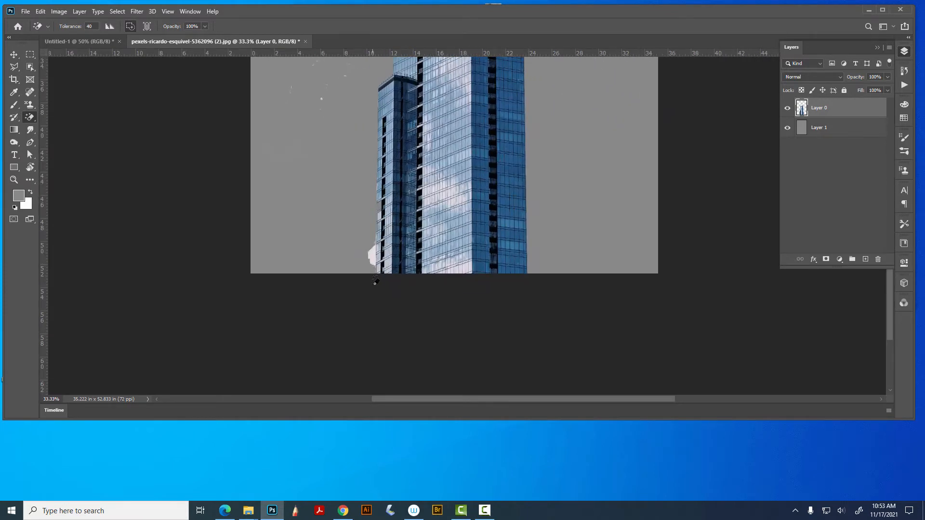
left_click(372, 255)
key("ctrl+z")
scroll(605, 267, "up", 5)
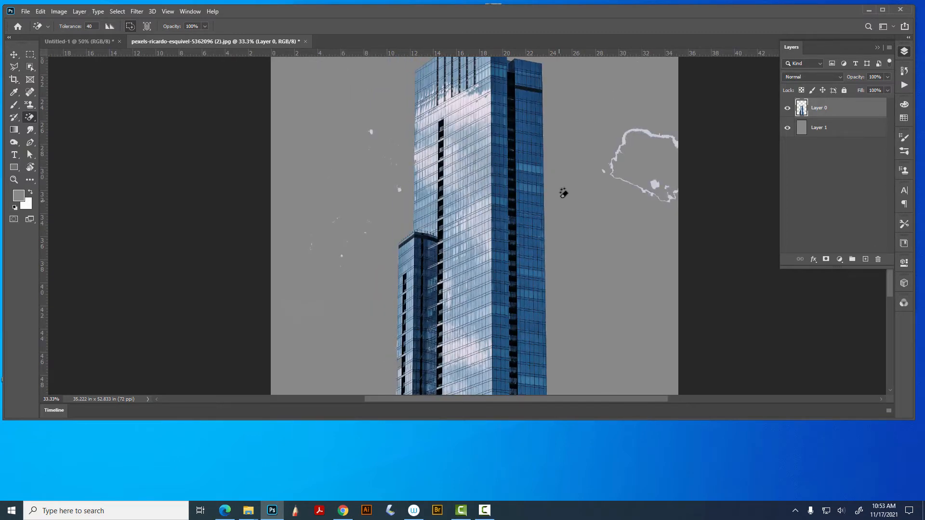
left_click_drag(562, 195, 563, 274)
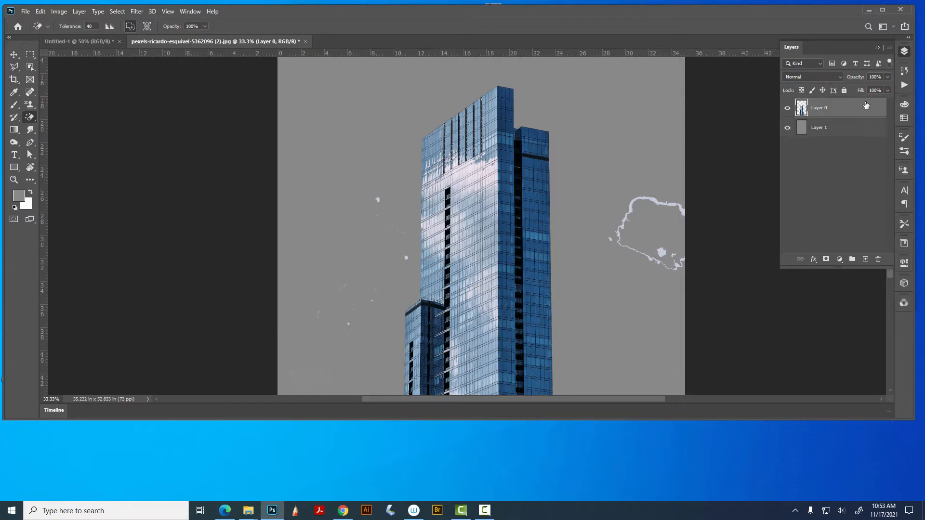
Step: Undo all remaining edits back to the untouched photo on the locked Background layer
key("ctrl+z")
key("ctrl+z")
key("ctrl+z")
key("ctrl+z")
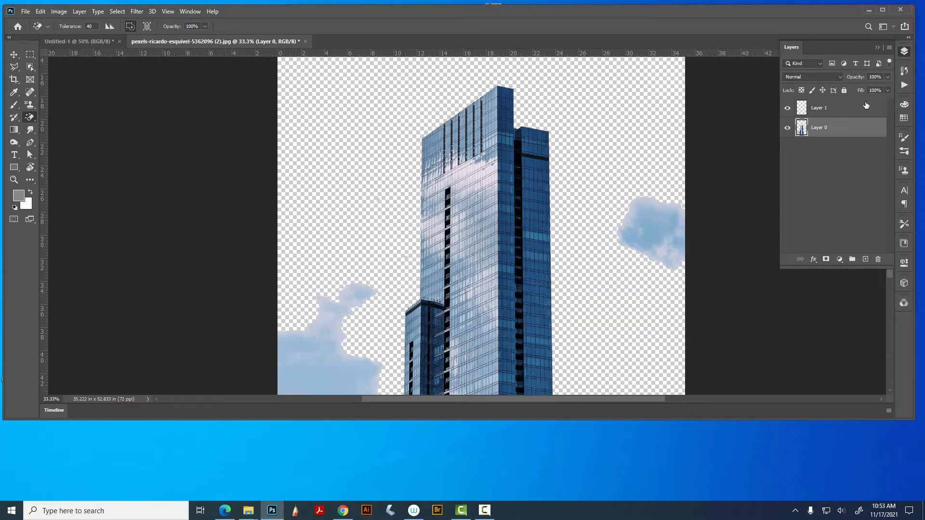
key("ctrl+z")
key("ctrl+z")
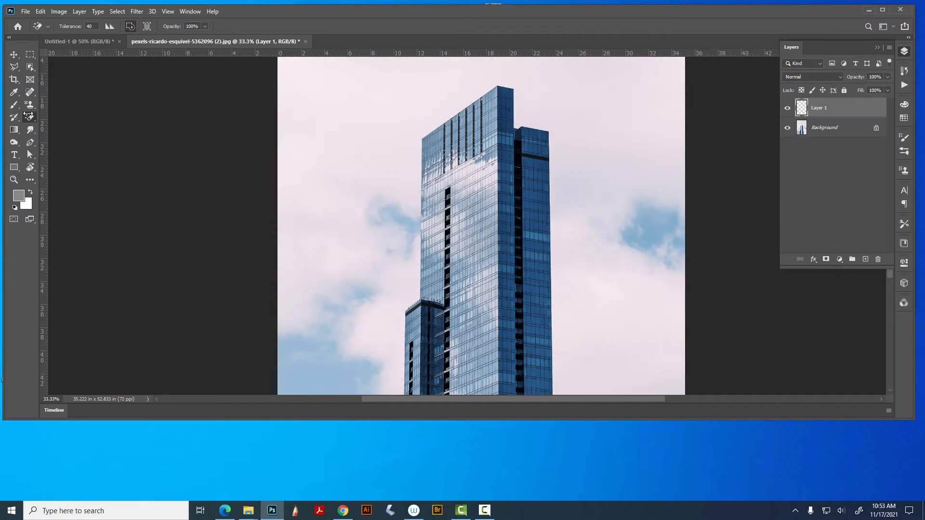
Step: Switch to the Background Eraser Tool and sample the pale sky left of the tower as the foreground color
right_click(30, 122)
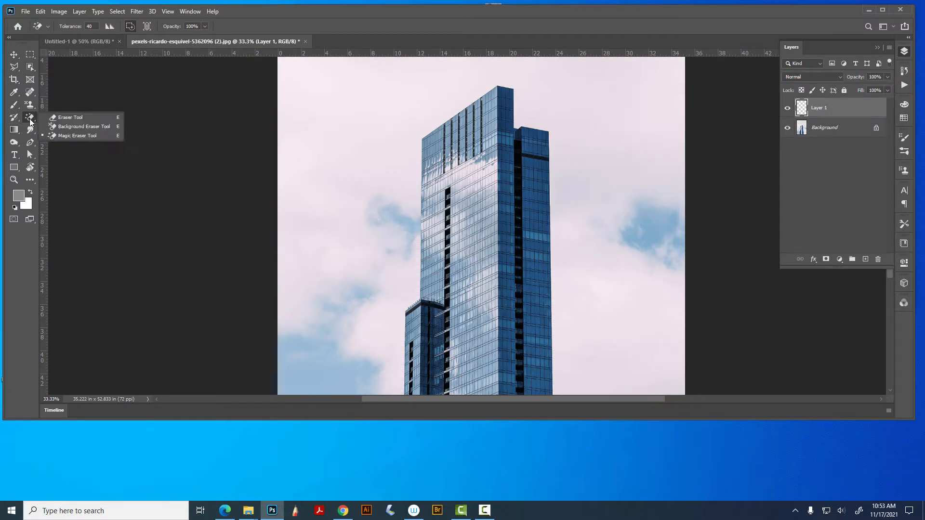
left_click(71, 124)
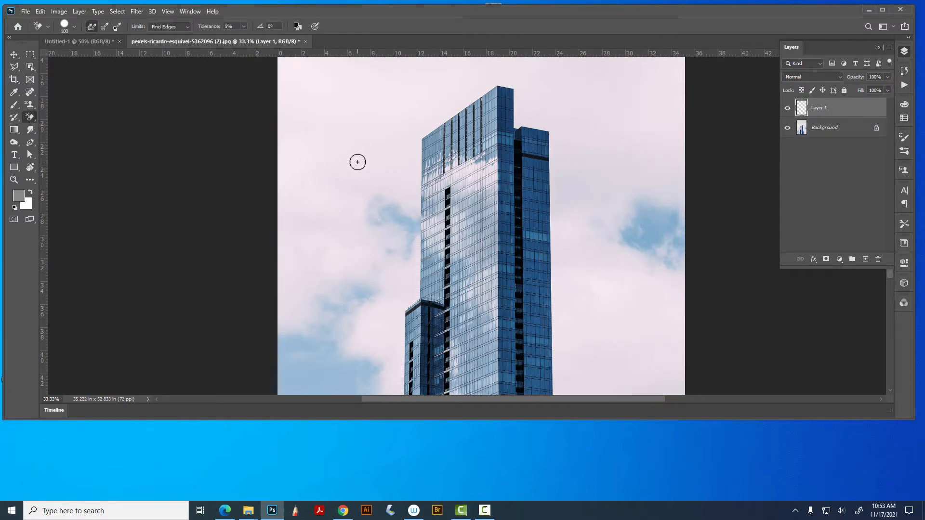
left_click(368, 178, "alt")
Step: Unlock the Background layer and move Layer 1 beneath the photo layer
left_click(821, 126)
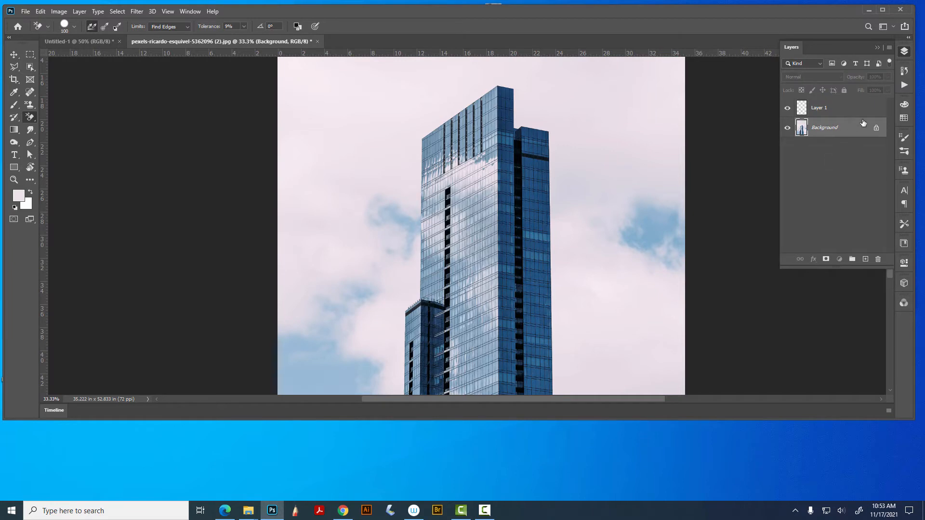
left_click(876, 128)
left_click_drag(843, 106, 857, 138)
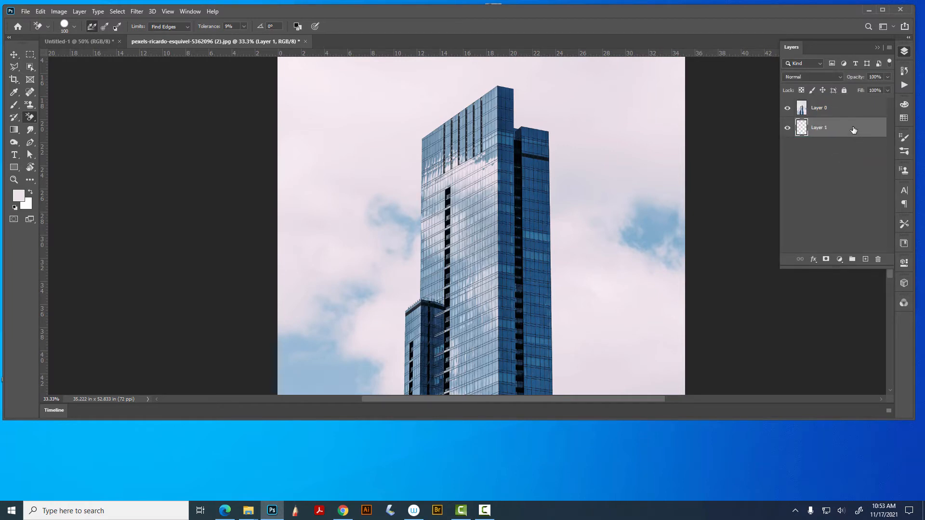
left_click(905, 116)
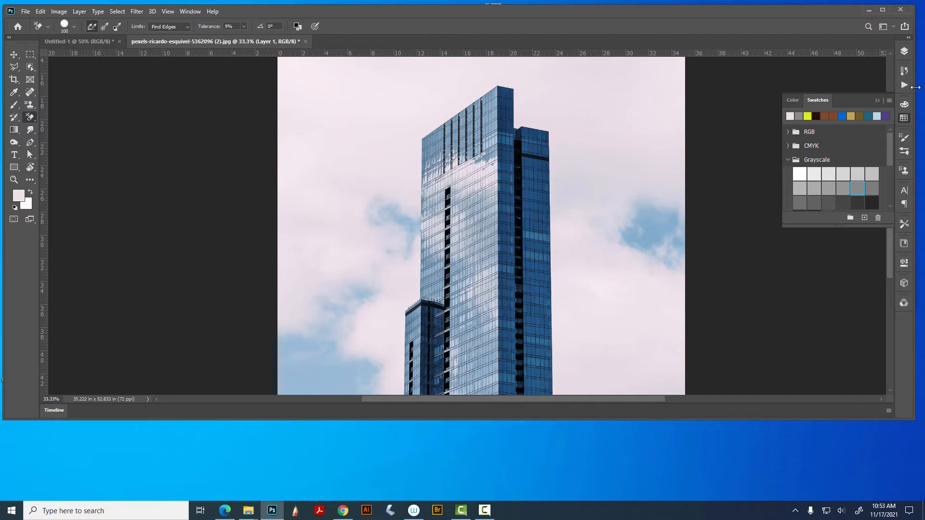
left_click(903, 50)
left_click(903, 51)
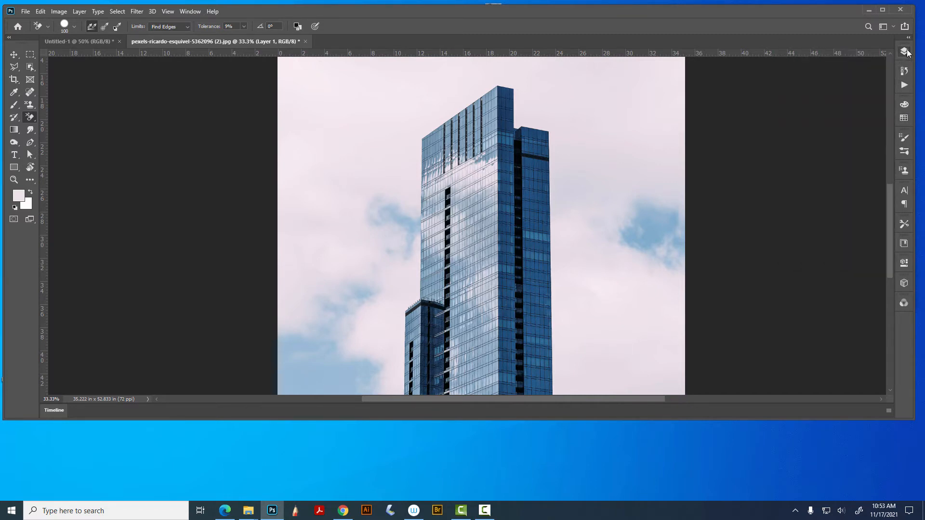
Step: Choose the gold swatch as the foreground color and fill Layer 1 with it
left_click(904, 118)
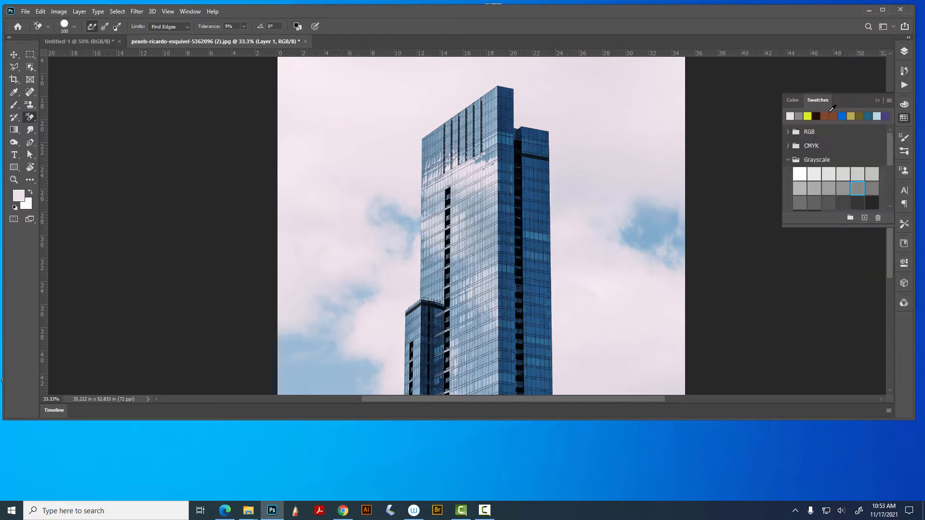
left_click(851, 116)
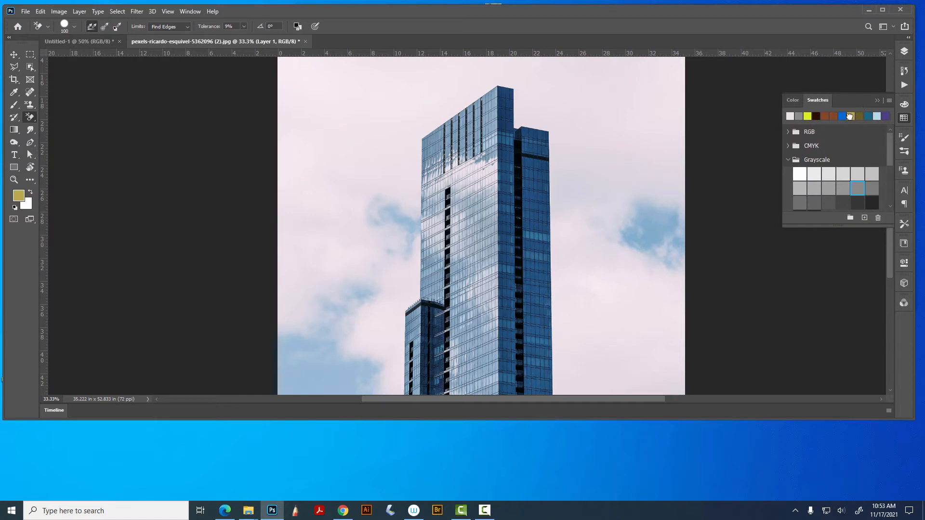
left_click(904, 50)
key("alt+BackSpace")
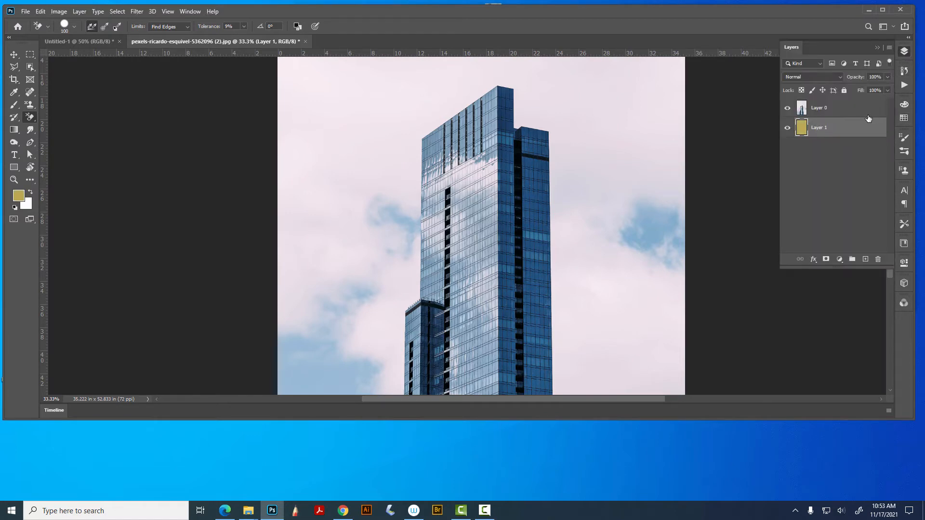
Step: On Layer 0, erase the sky beside the tower's left edge and along its sloped roof, and undo the last stroke
left_click(848, 110)
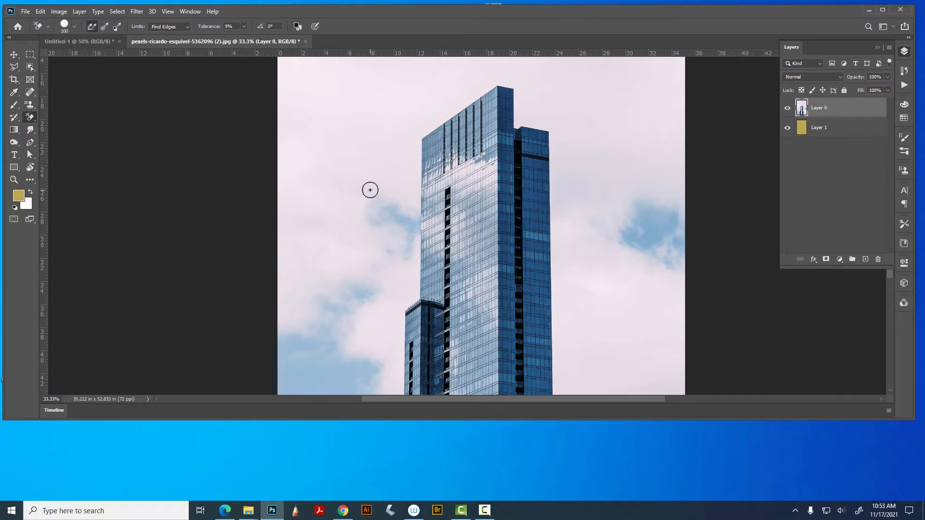
mouse_move(370, 190)
left_mouse_down()
mouse_move(370, 159)
mouse_move(377, 214)
mouse_move(378, 133)
mouse_move(382, 227)
mouse_move(391, 145)
mouse_move(392, 220)
mouse_move(403, 136)
mouse_move(400, 194)
mouse_move(396, 146)
mouse_move(409, 135)
mouse_move(417, 241)
mouse_move(417, 128)
mouse_move(409, 186)
mouse_move(415, 146)
mouse_move(434, 116)
mouse_move(487, 80)
mouse_move(427, 120)
mouse_move(420, 131)
mouse_move(507, 84)
mouse_move(475, 112)
mouse_move(417, 128)
mouse_move(464, 97)
mouse_move(492, 94)
left_mouse_up()
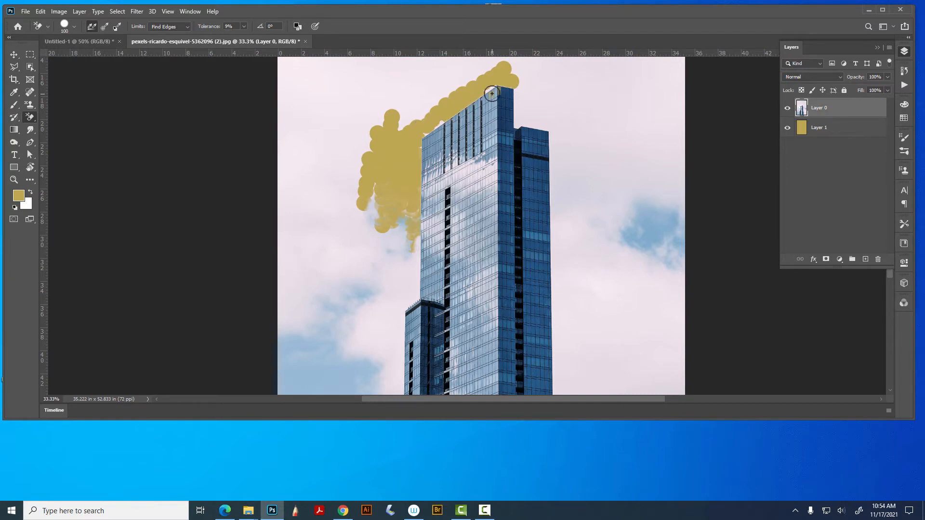
key("ctrl+z")
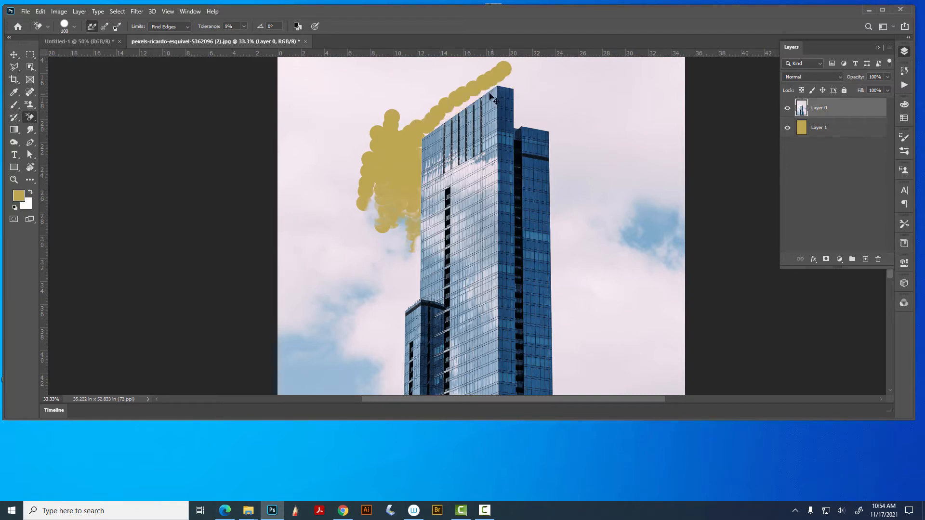
Step: Set the eraser limits to Contiguous and erase more sky down the tower's right side and along its left edge
left_click(154, 30)
left_click(166, 43)
mouse_move(528, 124)
left_mouse_down()
mouse_move(558, 128)
mouse_move(559, 359)
mouse_move(676, 358)
left_mouse_up()
mouse_move(576, 318)
left_mouse_down()
mouse_move(556, 310)
mouse_move(614, 96)
left_mouse_up()
left_click_drag(614, 96, 597, 237)
mouse_move(557, 221)
left_mouse_down()
mouse_move(561, 242)
mouse_move(566, 150)
mouse_move(557, 146)
mouse_move(570, 172)
mouse_move(584, 135)
mouse_move(543, 118)
mouse_move(518, 125)
mouse_move(515, 77)
mouse_move(517, 96)
mouse_move(514, 79)
mouse_move(480, 86)
mouse_move(496, 84)
mouse_move(395, 136)
mouse_move(446, 119)
mouse_move(402, 147)
mouse_move(435, 125)
mouse_move(414, 139)
mouse_move(429, 134)
mouse_move(513, 73)
mouse_move(383, 170)
mouse_move(414, 225)
mouse_move(413, 277)
mouse_move(417, 215)
mouse_move(415, 283)
mouse_move(410, 233)
mouse_move(404, 303)
mouse_move(416, 280)
mouse_move(414, 289)
mouse_move(406, 282)
mouse_move(407, 253)
mouse_move(391, 229)
left_mouse_up()
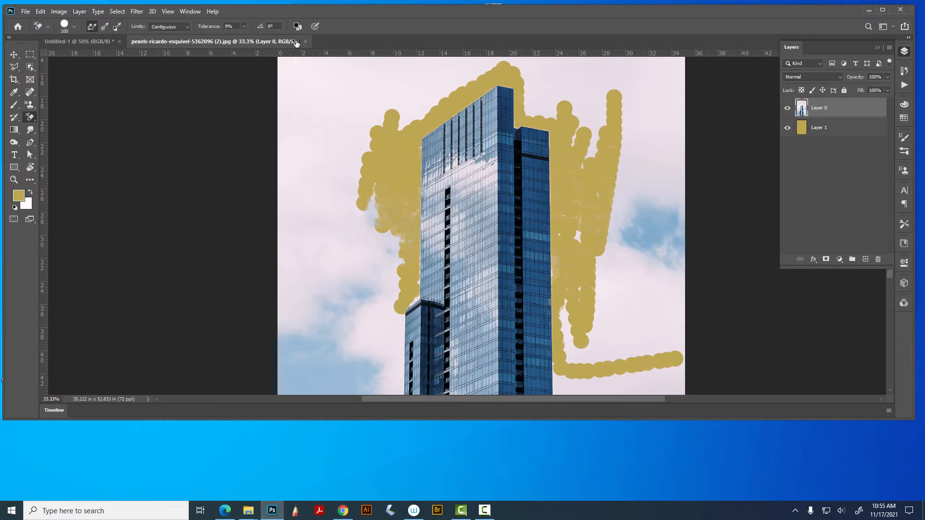
mouse_move(397, 119)
left_mouse_down()
mouse_move(369, 141)
mouse_move(424, 100)
left_mouse_up()
mouse_move(399, 181)
left_mouse_down()
mouse_move(383, 253)
mouse_move(397, 292)
mouse_move(408, 285)
mouse_move(416, 297)
mouse_move(422, 277)
left_mouse_up()
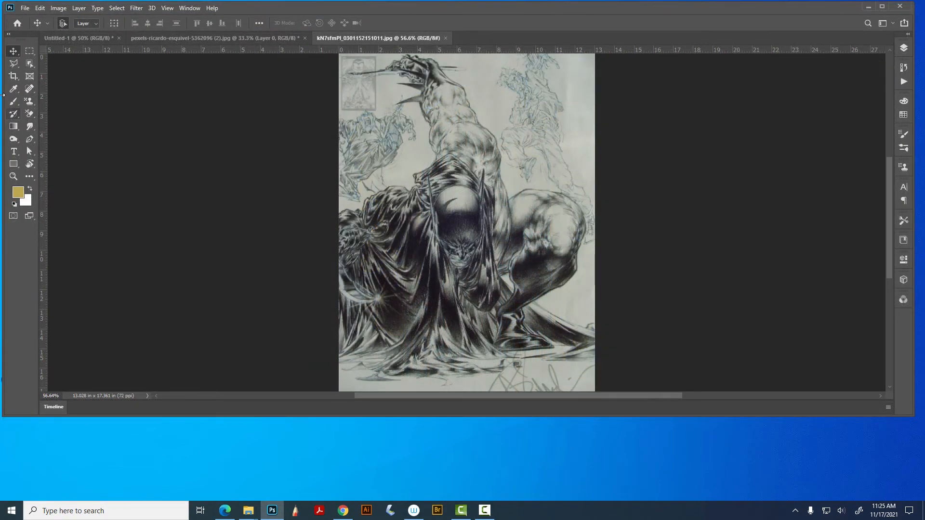
Step: In the ink drawing, make a rectangular marquee selection around the caped figure's head and torso
key("s")
left_click(25, 51)
left_click(40, 9)
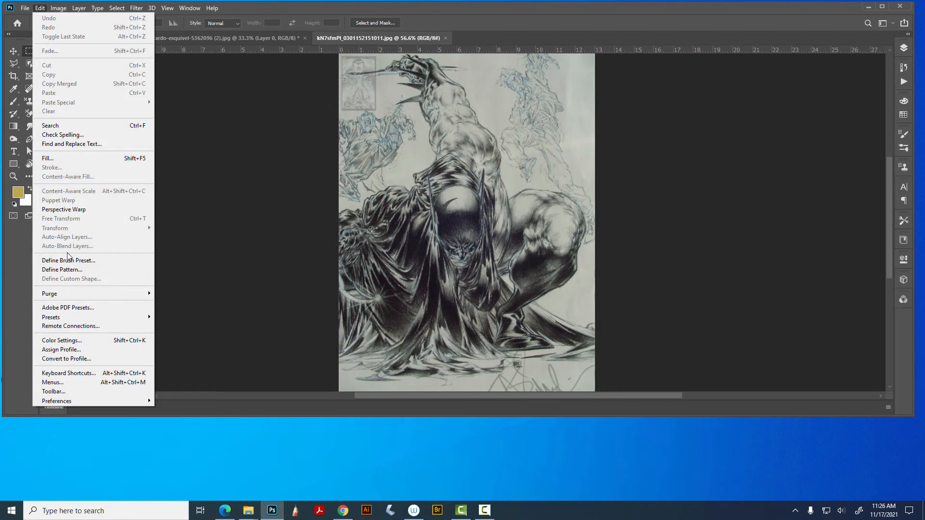
left_click(41, 5)
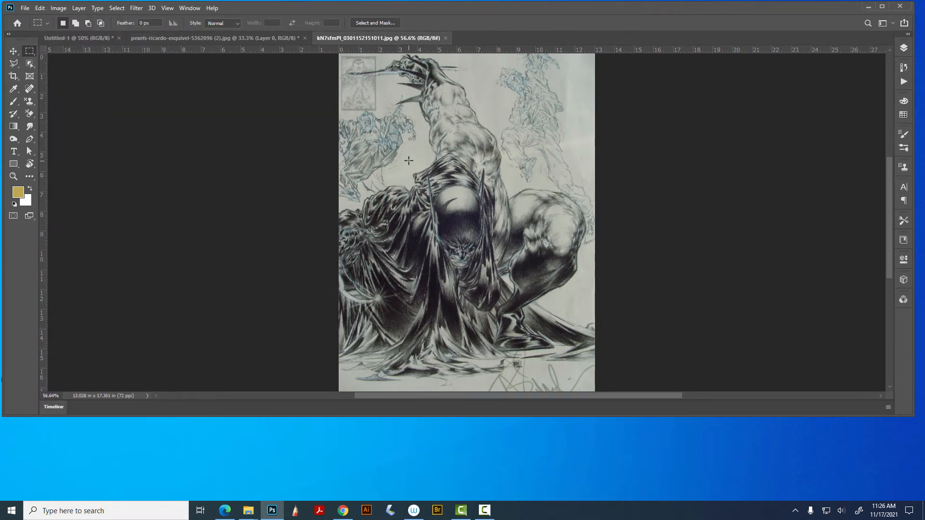
left_click_drag(391, 165, 542, 326)
Step: Define the selected area as a pattern named bat and clear the selection
left_click(40, 9)
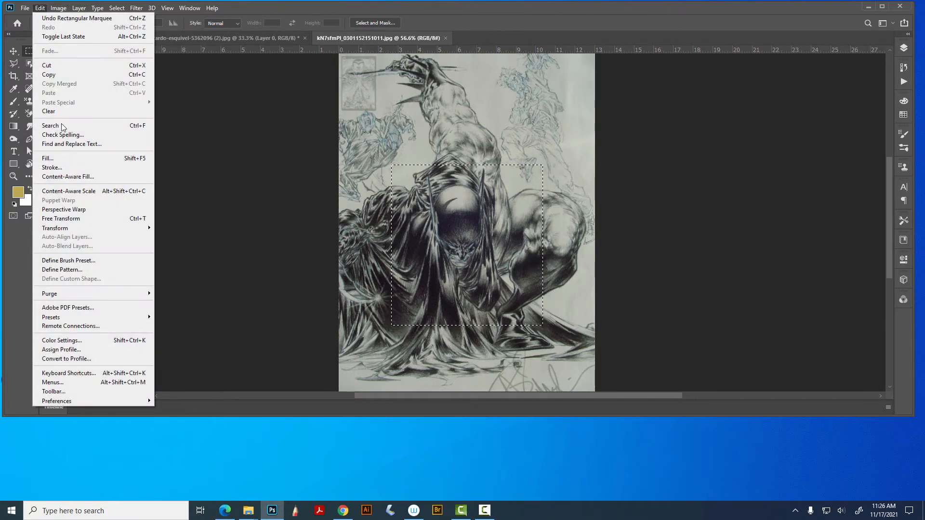
left_click(73, 269)
type("bat")
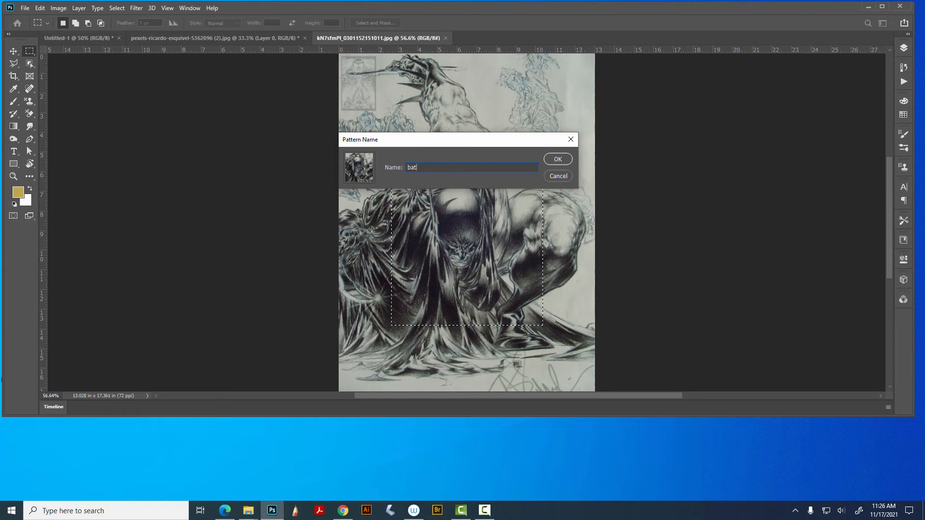
key("Return")
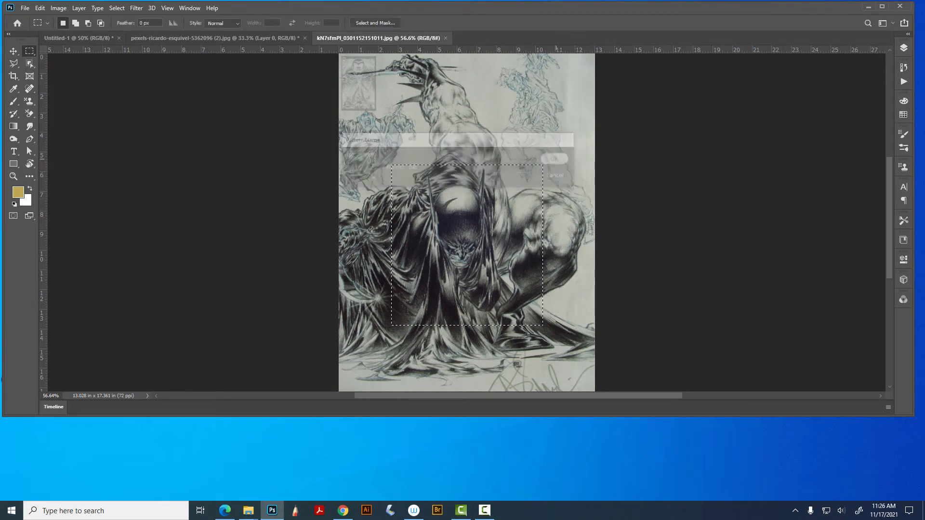
key("ctrl+d")
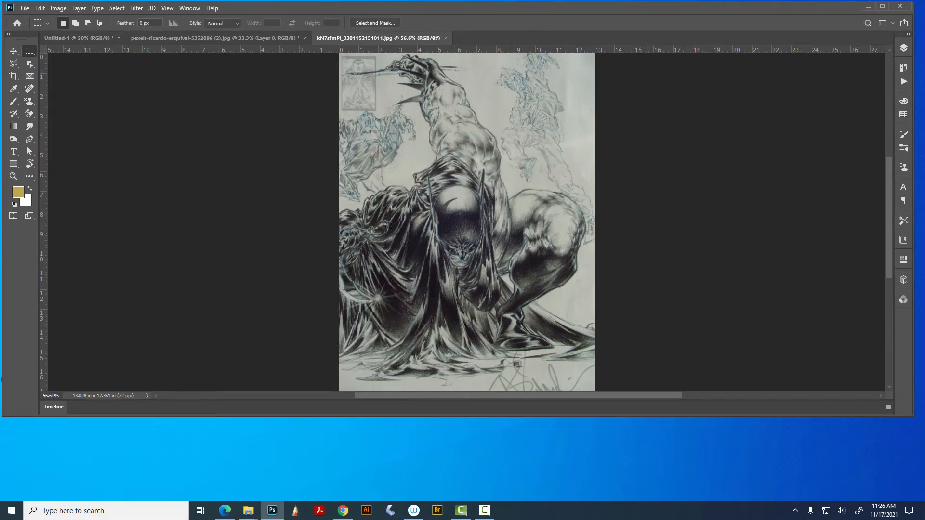
Step: Switch to the blank Untitled-1 document and add a new layer above its Background
left_click(214, 37)
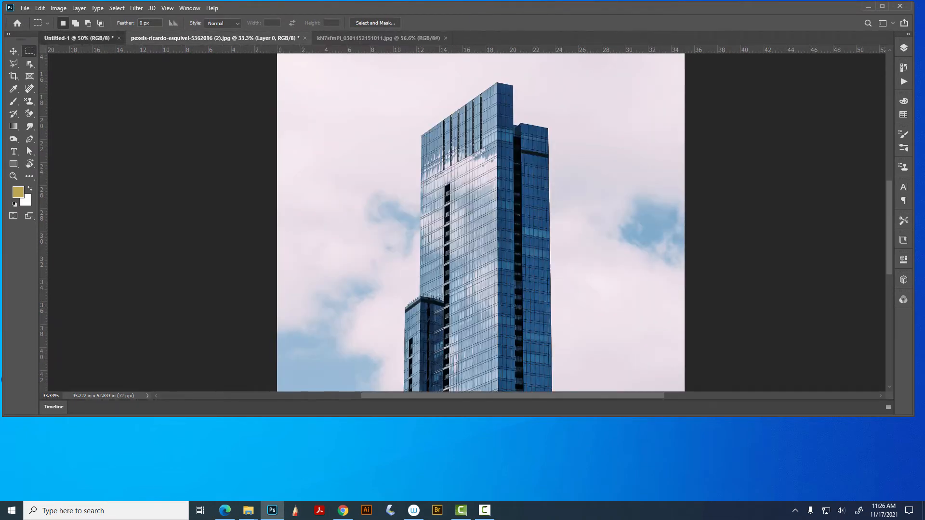
left_click(77, 37)
key("F7")
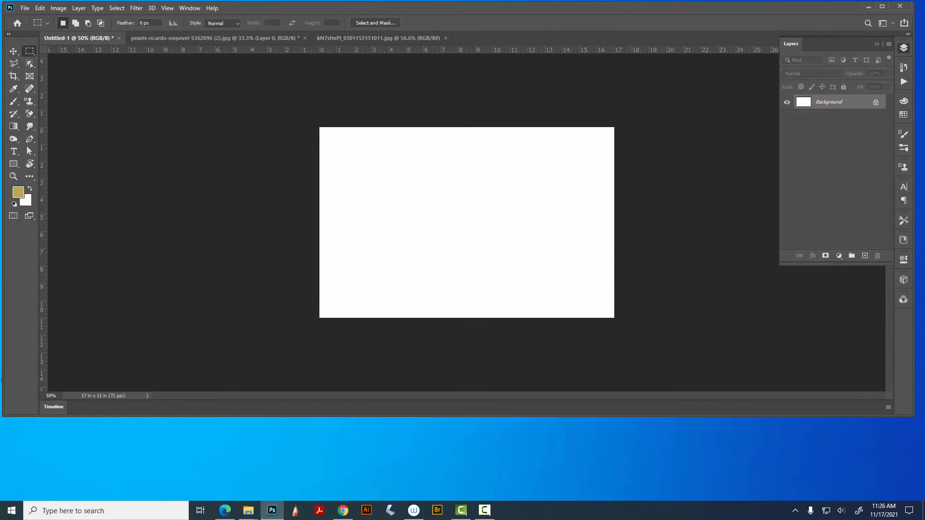
left_click(864, 256)
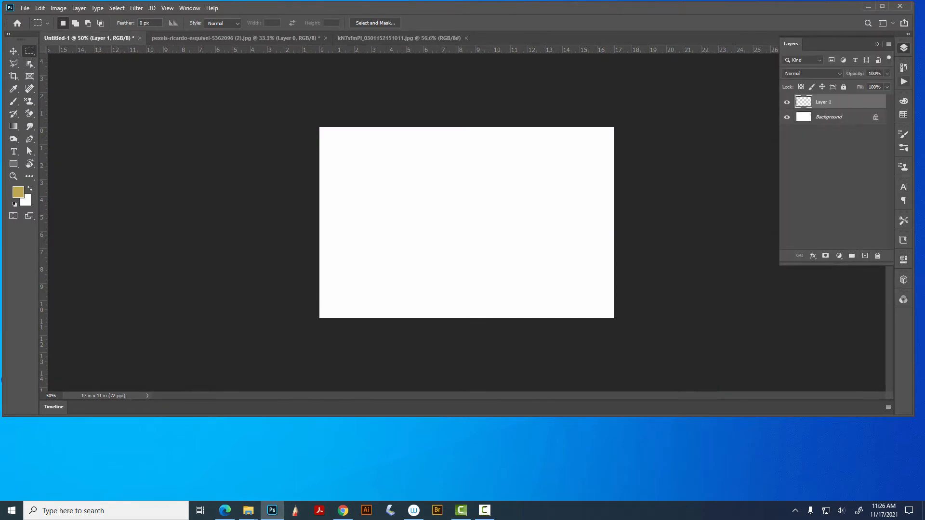
key("F7")
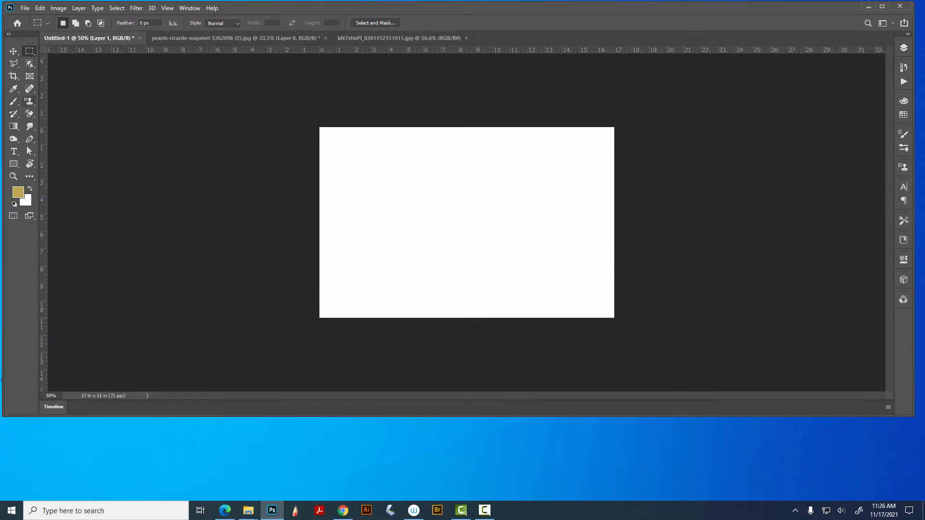
Step: Activate the Pattern Stamp Tool, test a stroke with the current water pattern on the canvas, and undo it
left_click(29, 101)
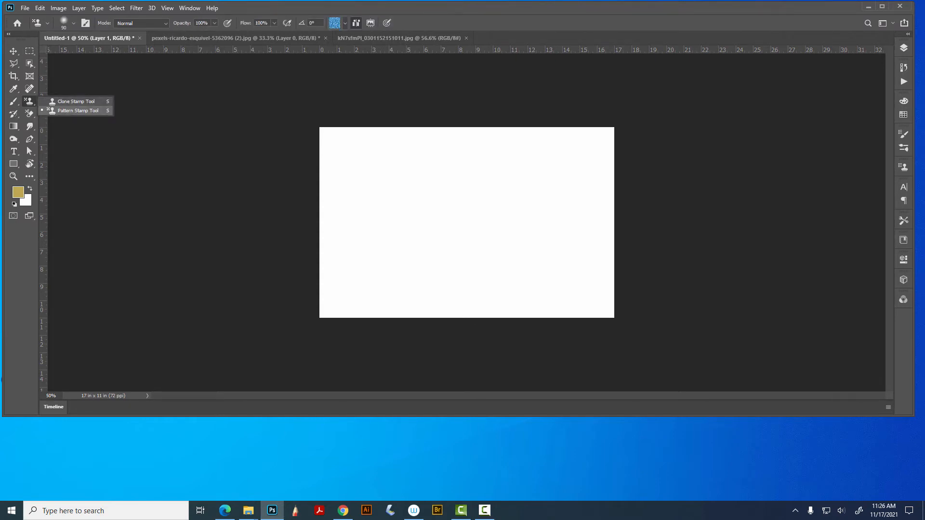
left_click(77, 110)
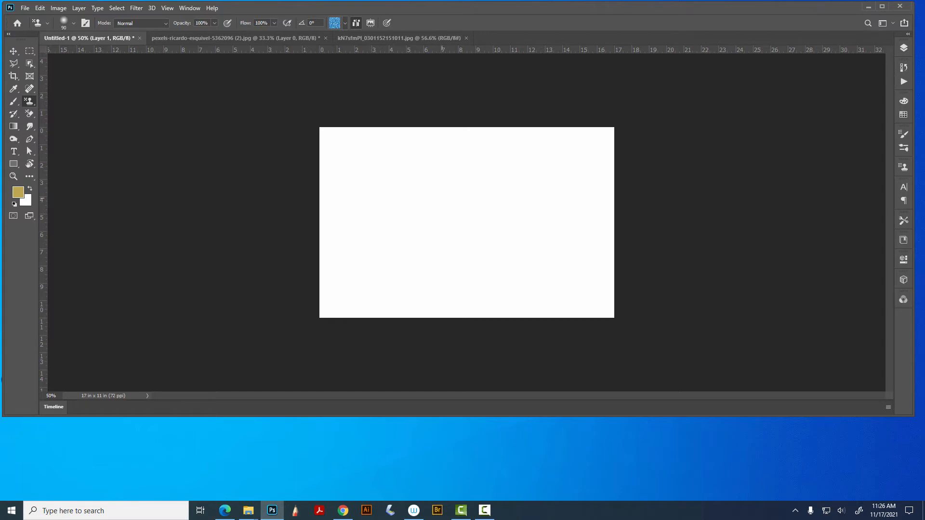
mouse_move(359, 166)
left_mouse_down()
mouse_move(424, 165)
mouse_move(369, 186)
mouse_move(385, 197)
left_mouse_up()
key("ctrl+z")
Step: Choose the custom bat pattern as the pattern to stamp
left_click(344, 23)
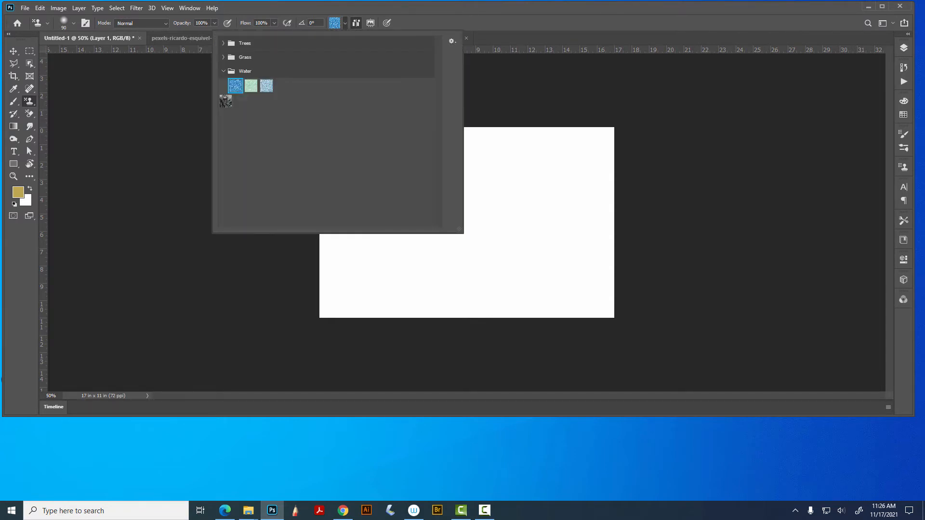
left_click(225, 101)
key("Return")
Step: Try stamping the bat pattern across the whole canvas with a 500 px soft brush, and undo the strokes
mouse_move(346, 170)
left_mouse_down()
mouse_move(374, 169)
mouse_move(361, 182)
mouse_move(366, 176)
left_mouse_up()
key("ctrl+z")
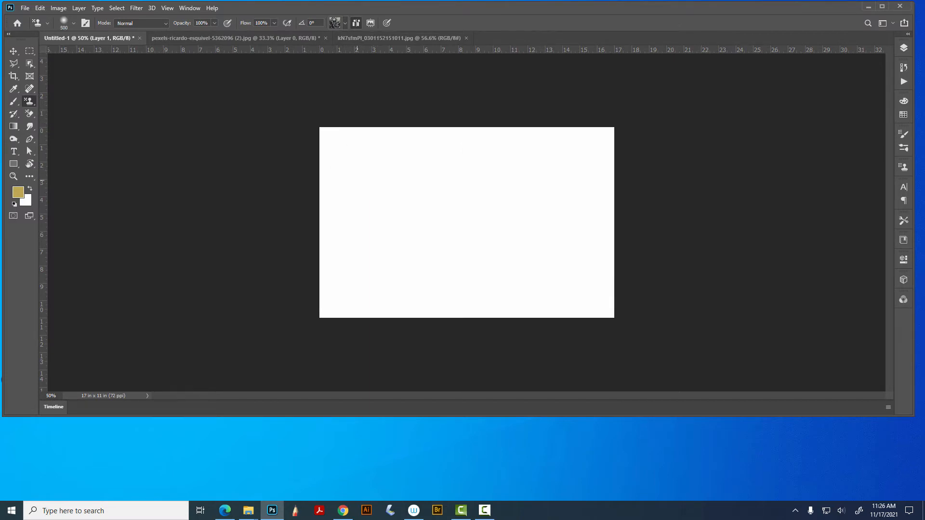
mouse_move(356, 183)
left_mouse_down()
mouse_move(501, 198)
mouse_move(559, 188)
mouse_move(566, 200)
mouse_move(553, 256)
mouse_move(455, 270)
mouse_move(366, 270)
mouse_move(360, 200)
mouse_move(491, 188)
mouse_move(513, 265)
left_mouse_up()
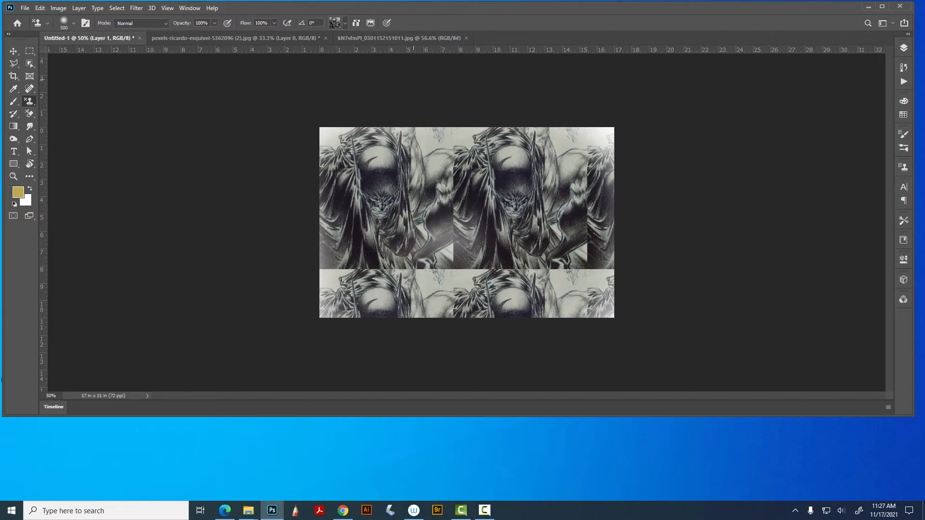
key("ctrl+z")
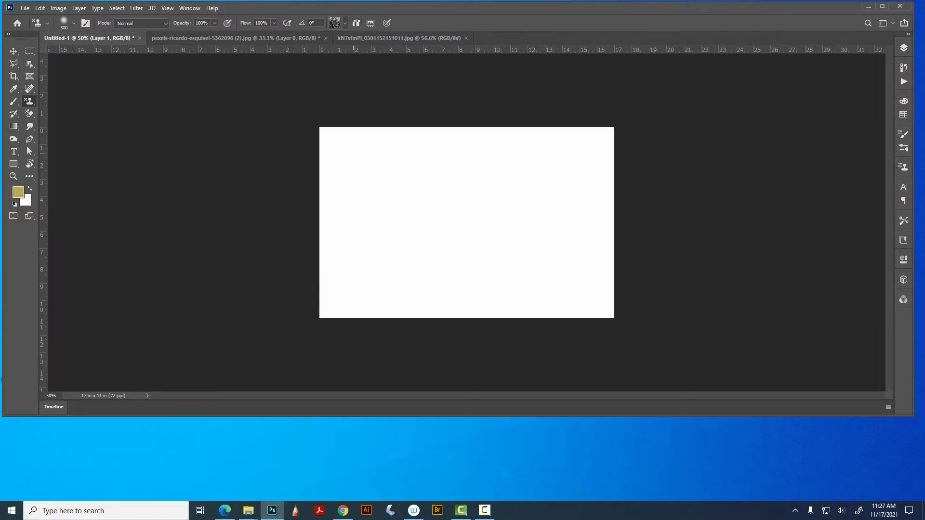
Step: Stamp the bat pattern over the canvas in several separate, overlapping strokes with Aligned turned off
mouse_move(384, 170)
left_mouse_down()
mouse_move(378, 180)
mouse_move(337, 176)
left_mouse_up()
mouse_move(528, 230)
left_mouse_down()
mouse_move(523, 221)
mouse_move(540, 248)
left_mouse_up()
left_click(446, 265)
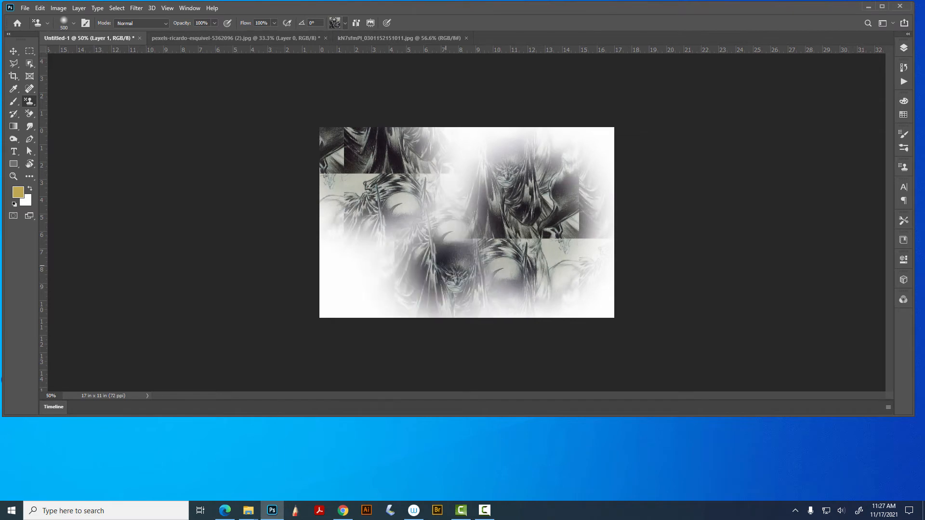
left_click_drag(446, 265, 480, 306)
left_click_drag(391, 286, 351, 287)
left_click(431, 189)
left_click(500, 192)
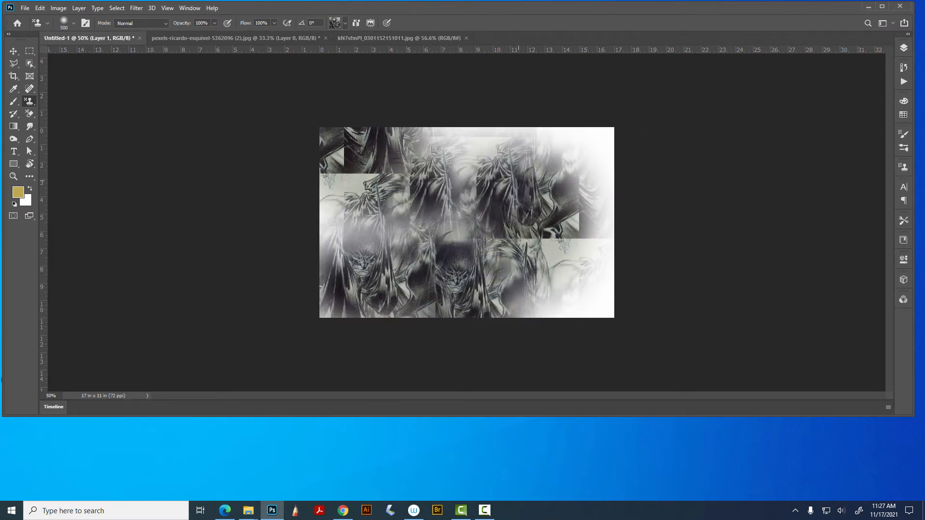
left_click(564, 200)
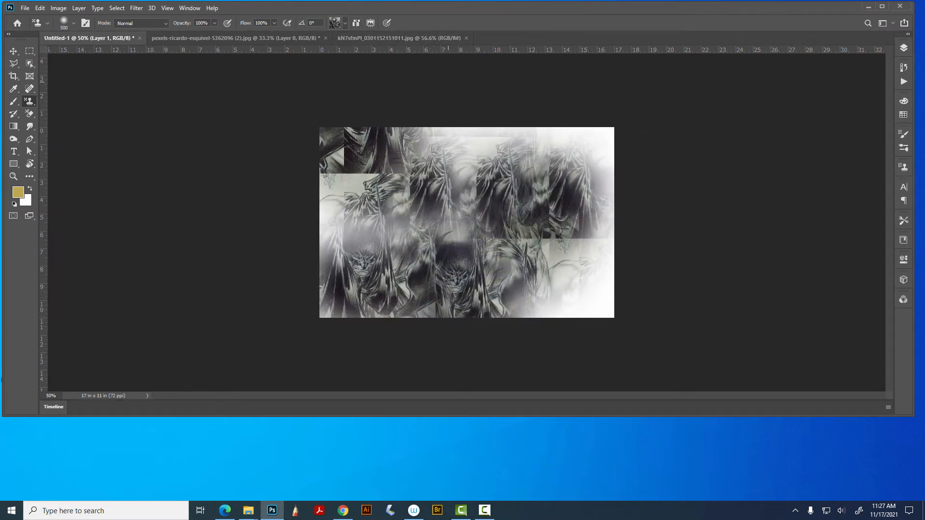
Step: Undo the unaligned pattern strokes and the added layer, and turn Aligned back on
key("ctrl+z")
key("ctrl+z")
key("ctrl+z")
key("ctrl+z")
key("ctrl+z")
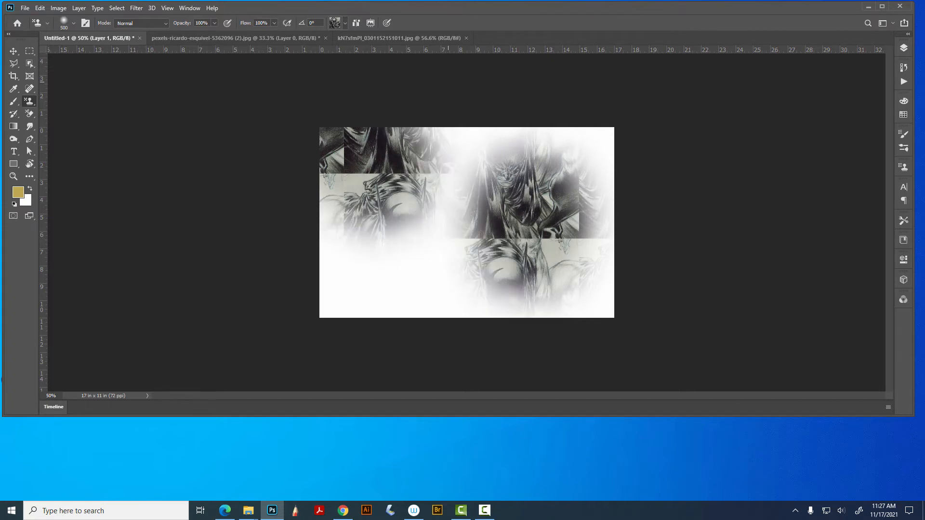
key("ctrl+z")
key("ctrl+z")
key("ctrl+z")
left_click(355, 23)
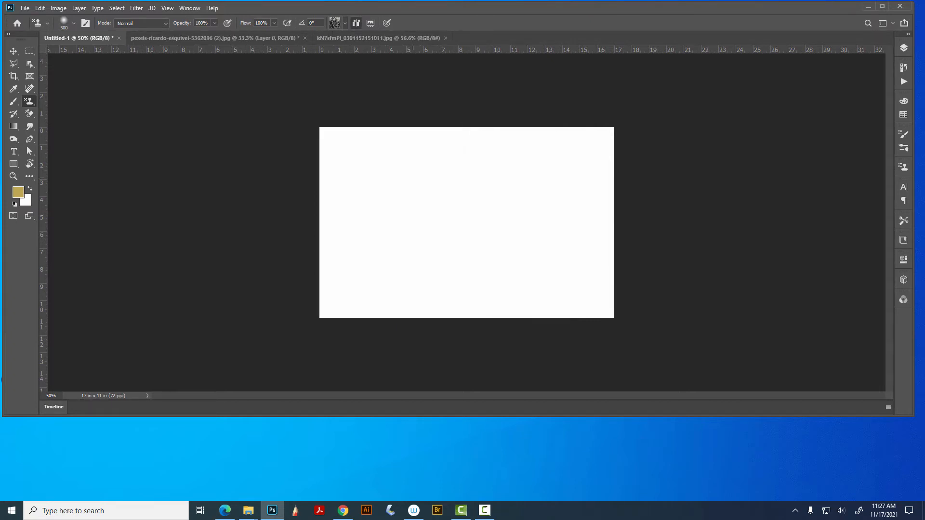
Step: Stamp the bat pattern over the canvas in separate strokes with Aligned on, and undo them all
mouse_move(407, 168)
left_mouse_down()
mouse_move(352, 178)
mouse_move(344, 190)
left_mouse_up()
mouse_move(496, 209)
left_mouse_down()
mouse_move(525, 224)
mouse_move(551, 154)
mouse_move(530, 277)
mouse_move(366, 280)
mouse_move(593, 114)
left_mouse_up()
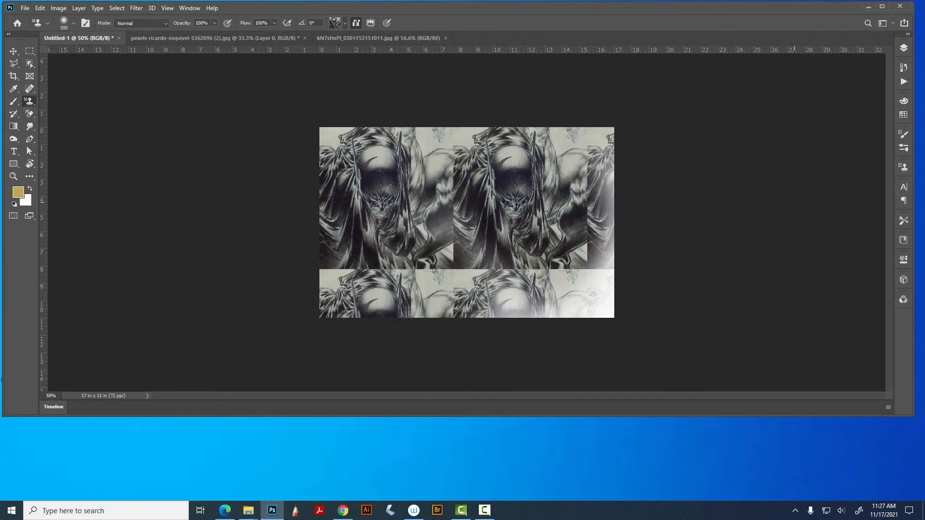
key("ctrl+z")
key("ctrl+z")
key("ctrl+z")
key("ctrl+z")
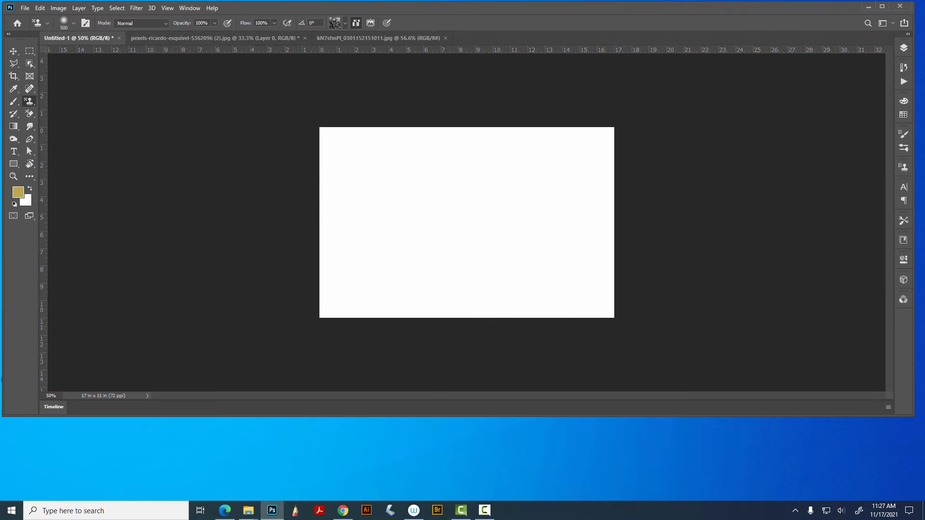
Step: Try the Flat Point 22 brush and settle on Flat Point 11 from the G-Rutkowski brushes_gumroad_demo set for the stamp
left_click(73, 23)
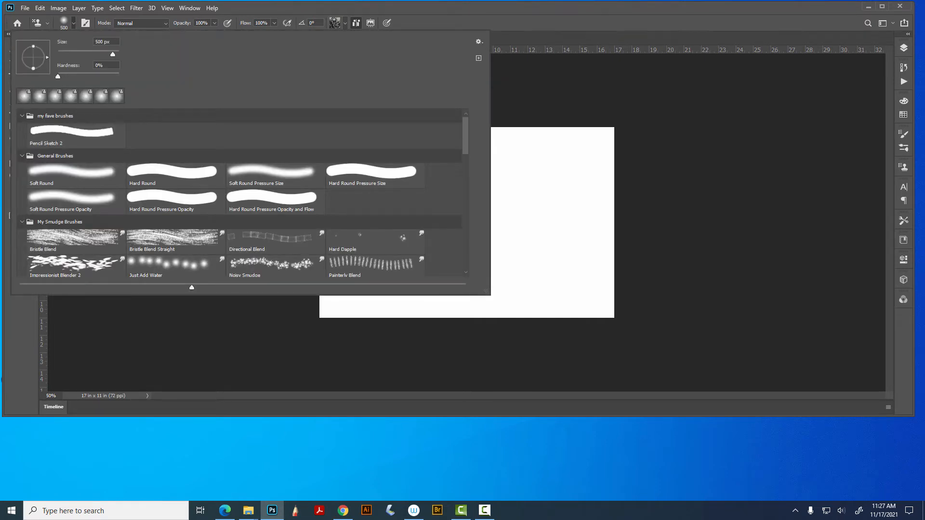
scroll(243, 192, "down", 10)
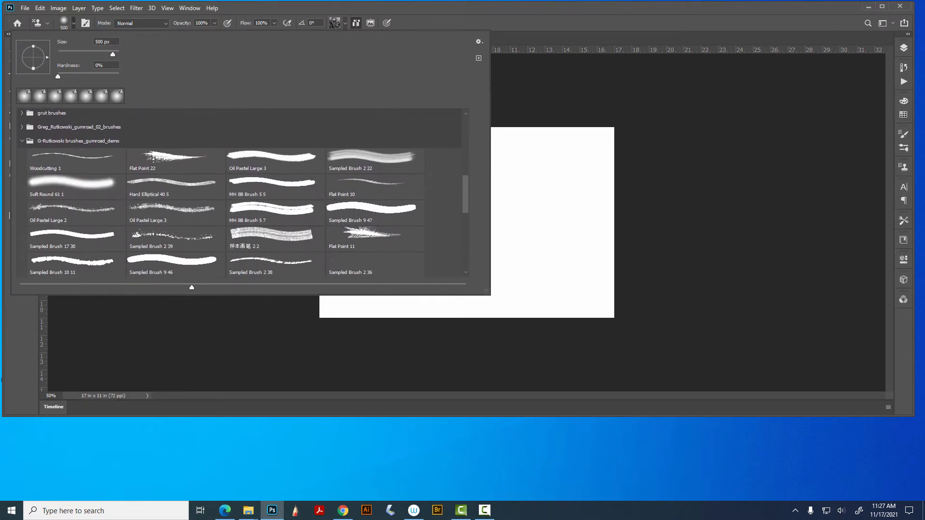
scroll(243, 192, "up", 1)
left_click(176, 161)
key("Return")
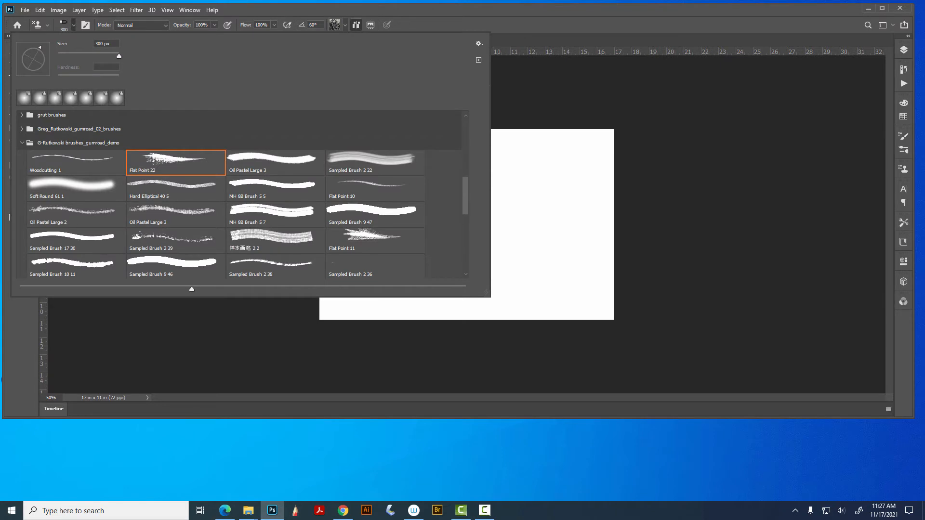
left_click(375, 240)
left_click_drag(461, 9, 461, 14)
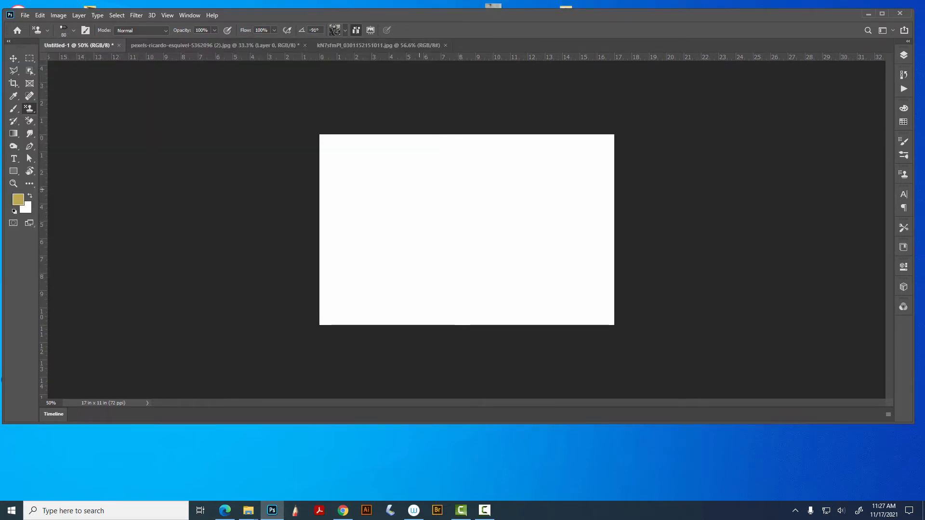
Step: Enlarge the Flat Point 11 brush to 175 px and try stamping the bat pattern over the canvas's left and middle areas
key("bracketright")
key("bracketright")
key("bracketright")
key("bracketright")
key("bracketright")
key("bracketright")
key("bracketright")
mouse_move(389, 174)
left_mouse_down()
mouse_move(403, 267)
mouse_move(393, 289)
mouse_move(400, 147)
mouse_move(423, 270)
mouse_move(458, 144)
mouse_move(402, 313)
mouse_move(443, 192)
mouse_move(419, 269)
mouse_move(476, 159)
mouse_move(487, 217)
mouse_move(453, 293)
mouse_move(423, 289)
mouse_move(457, 224)
mouse_move(464, 226)
mouse_move(457, 163)
mouse_move(440, 149)
mouse_move(477, 183)
left_mouse_up()
mouse_move(458, 224)
left_mouse_down()
mouse_move(475, 255)
mouse_move(400, 212)
mouse_move(486, 241)
mouse_move(414, 193)
mouse_move(356, 221)
mouse_move(359, 164)
mouse_move(391, 206)
left_mouse_up()
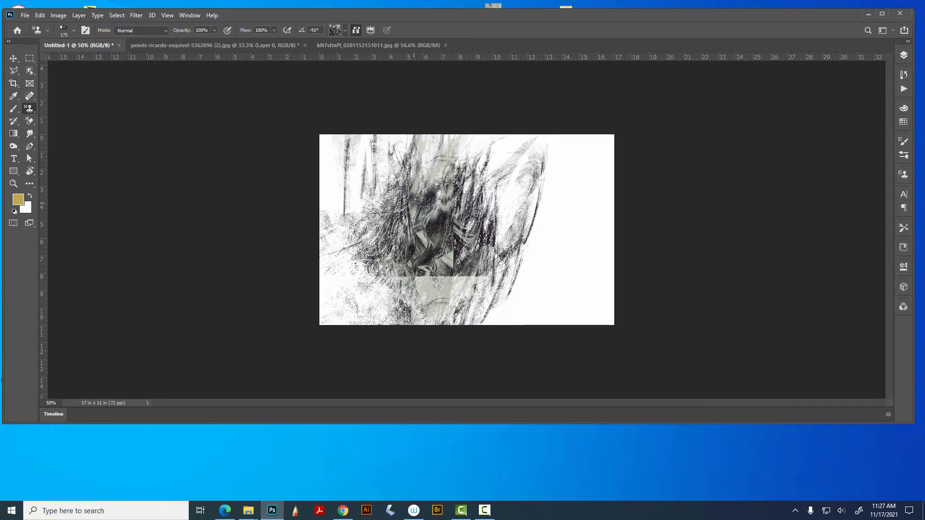
Step: Undo all the Flat Point 11 pattern strokes on the canvas
key("ctrl+z")
key("ctrl+z")
key("ctrl+z")
key("ctrl+z")
key("ctrl+z")
key("ctrl+z")
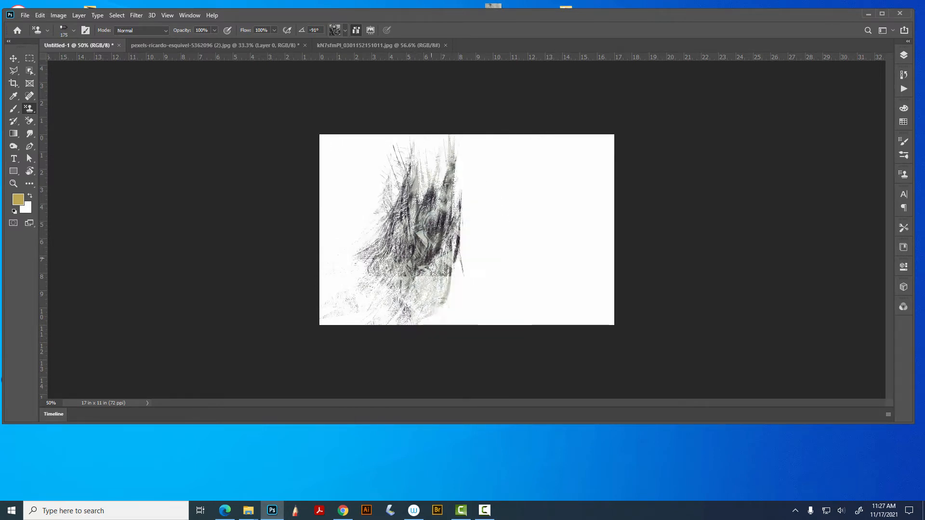
key("ctrl+z")
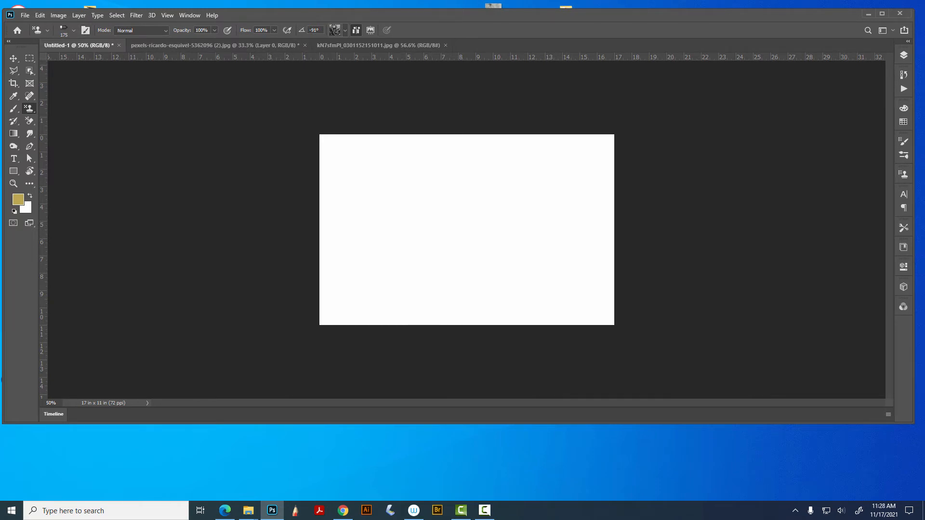
Step: Stamp the bat pattern across the whole canvas with the Oil Pastel Large 2 brush at 700 px, and undo the strokes
left_click(73, 30)
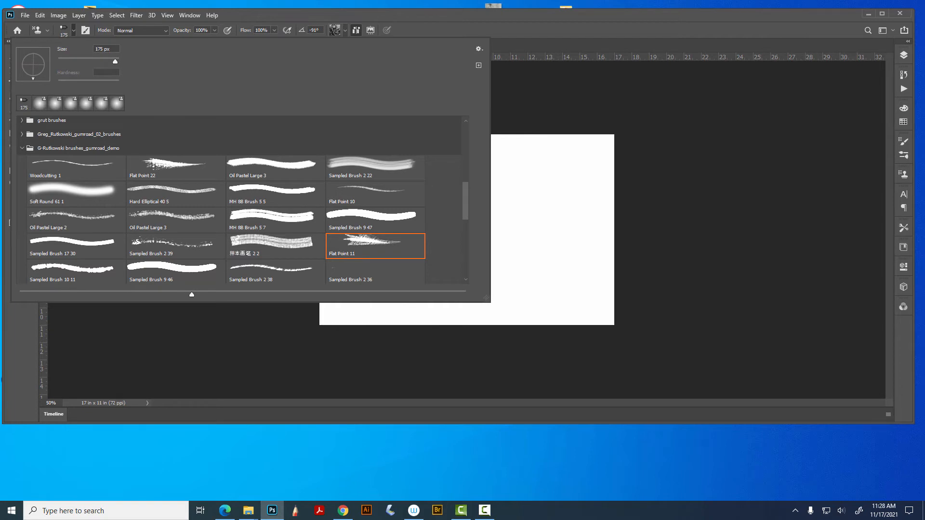
left_click(75, 219)
key("Return")
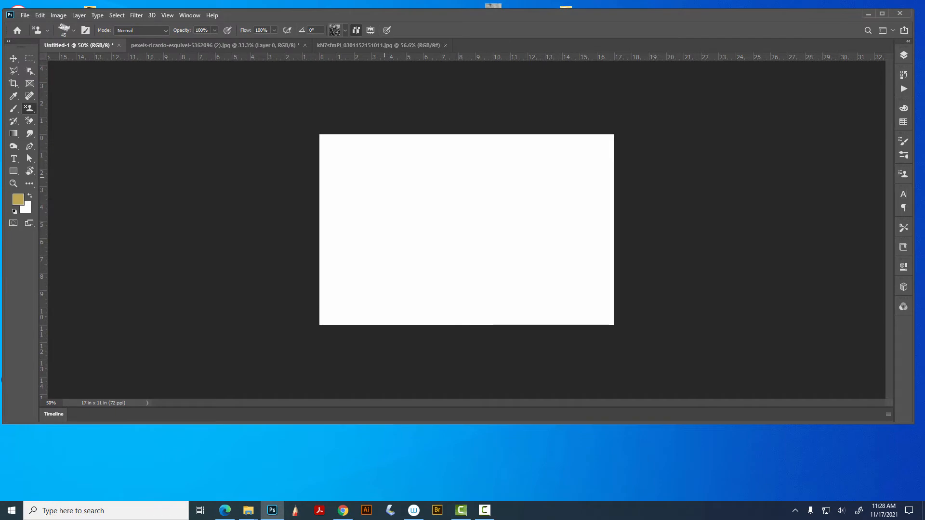
key("bracketright")
key("bracketright")
key("bracketright")
key("bracketright")
key("bracketright")
key("bracketright")
mouse_move(379, 172)
left_mouse_down()
mouse_move(438, 256)
mouse_move(410, 260)
mouse_move(544, 207)
mouse_move(721, 394)
left_mouse_up()
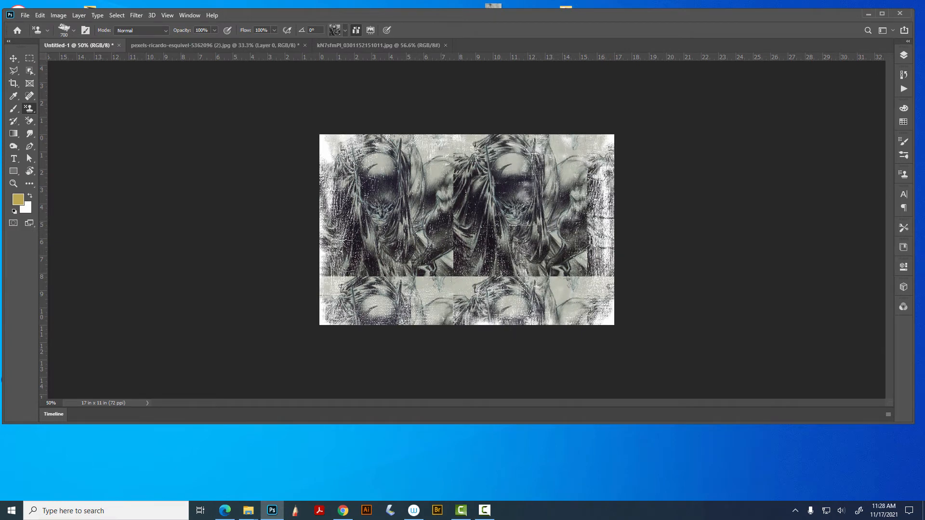
key("ctrl+z")
key("ctrl+z")
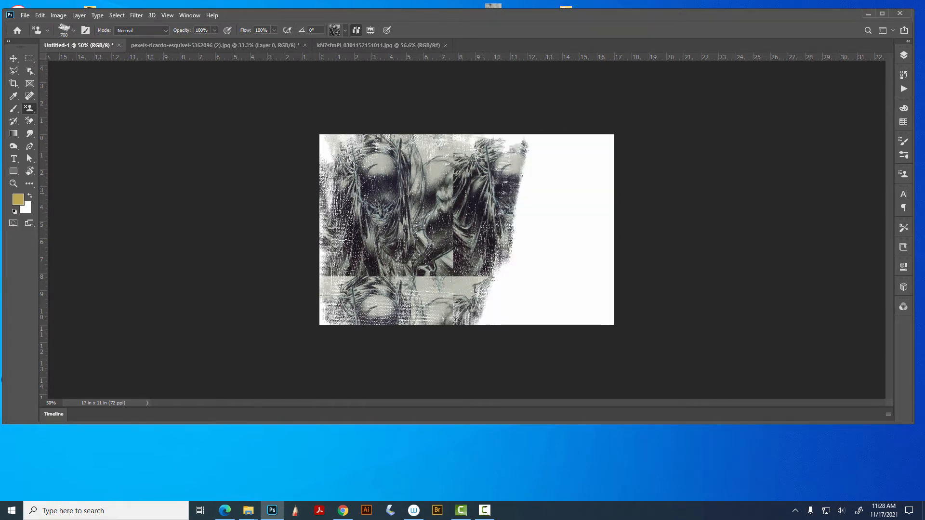
Step: Add a new empty layer above the Background of the blank document
left_click_drag(482, 15, 482, 53)
left_click(904, 94)
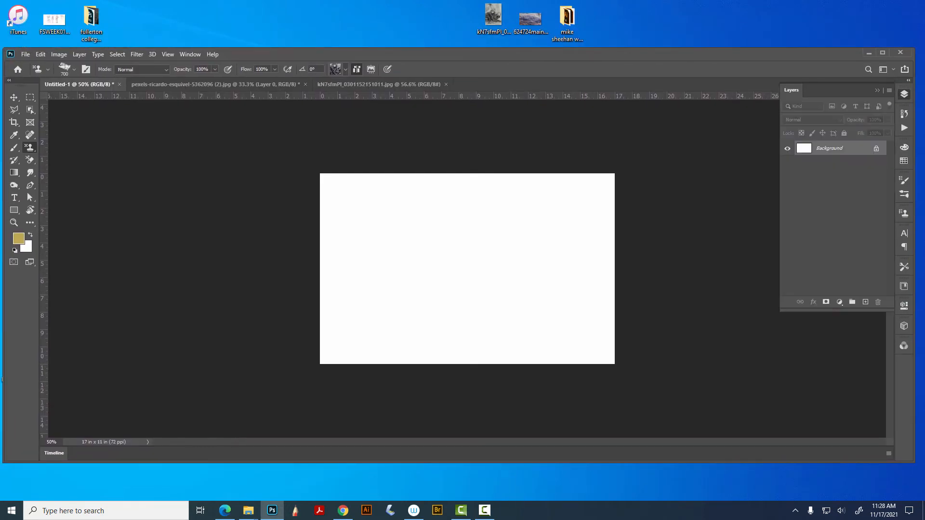
left_click(865, 302)
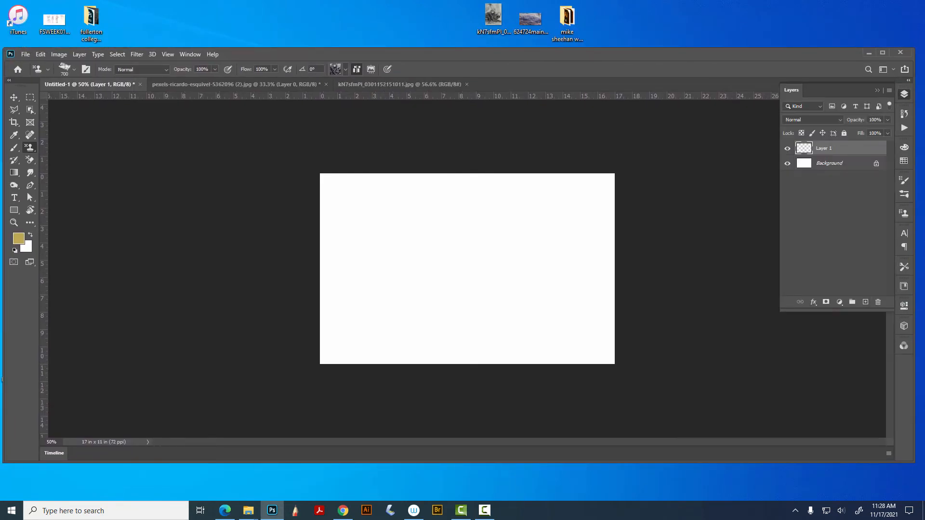
Step: Open the crow drawing, the fc85e61e7b… JPEG stored on the desktop, as another document
left_click_drag(481, 53, 492, 149)
left_click(530, 62)
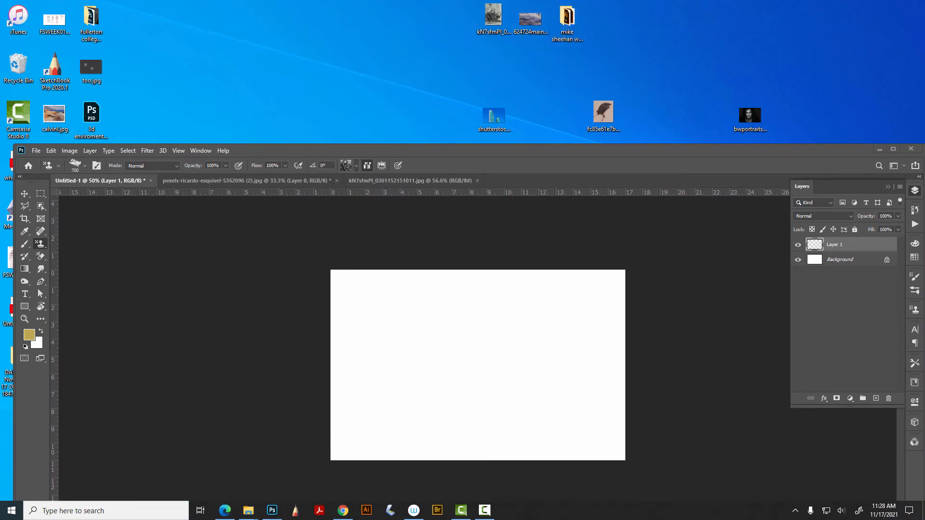
double_click(603, 113)
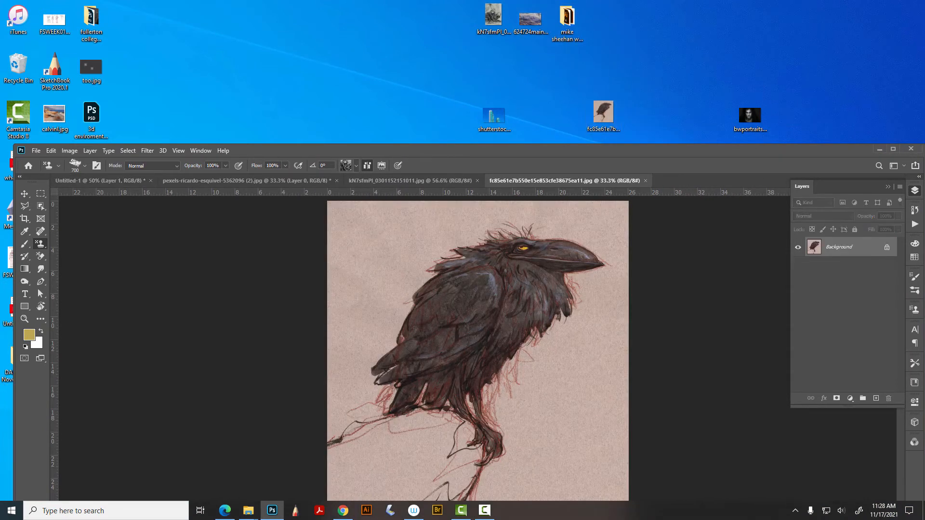
left_click_drag(549, 148, 528, 36)
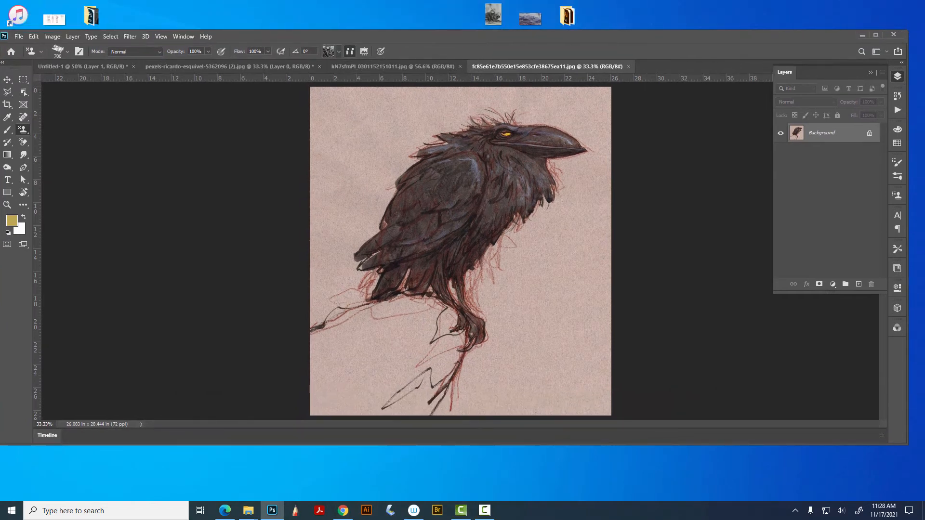
Step: Select a roughly square area of the crow's wing feathers and define it as a pattern named "bird texture"
key("m")
left_click_drag(408, 173, 487, 249)
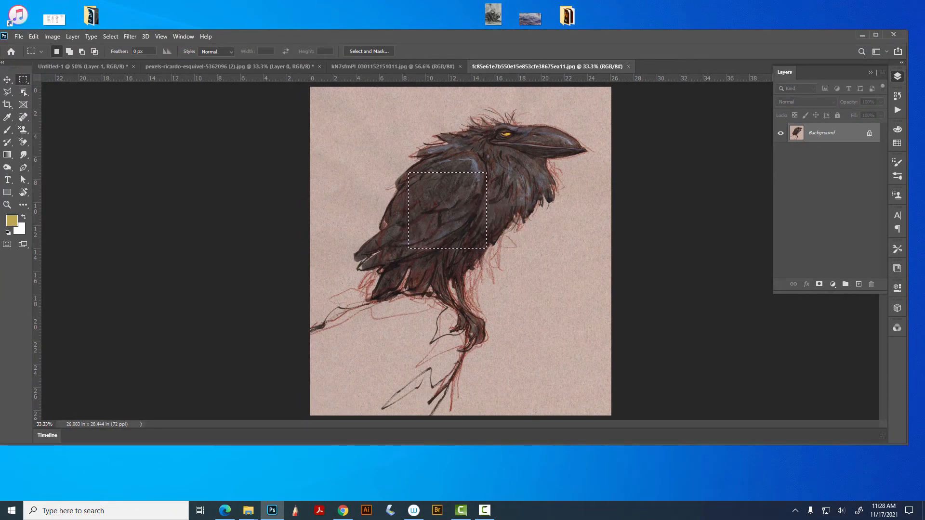
left_click_drag(289, 36, 294, 13)
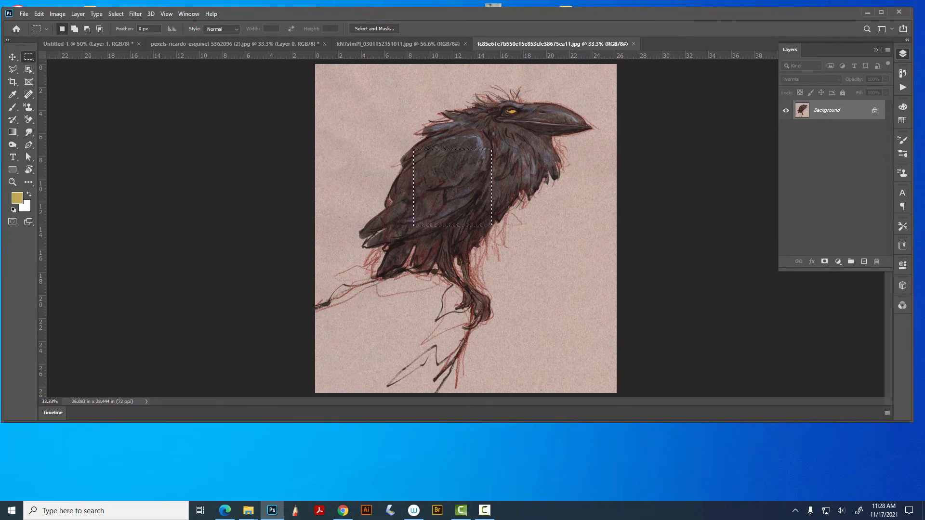
left_click(38, 13)
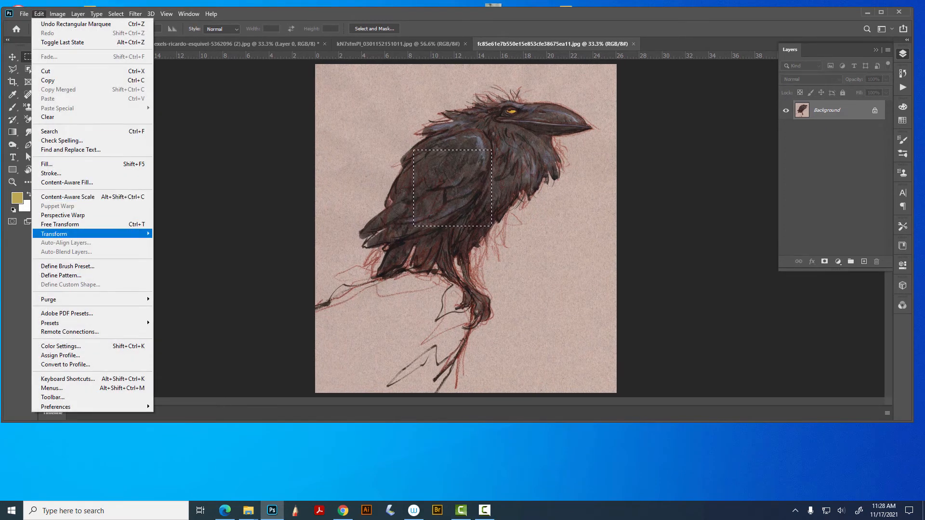
left_click(61, 275)
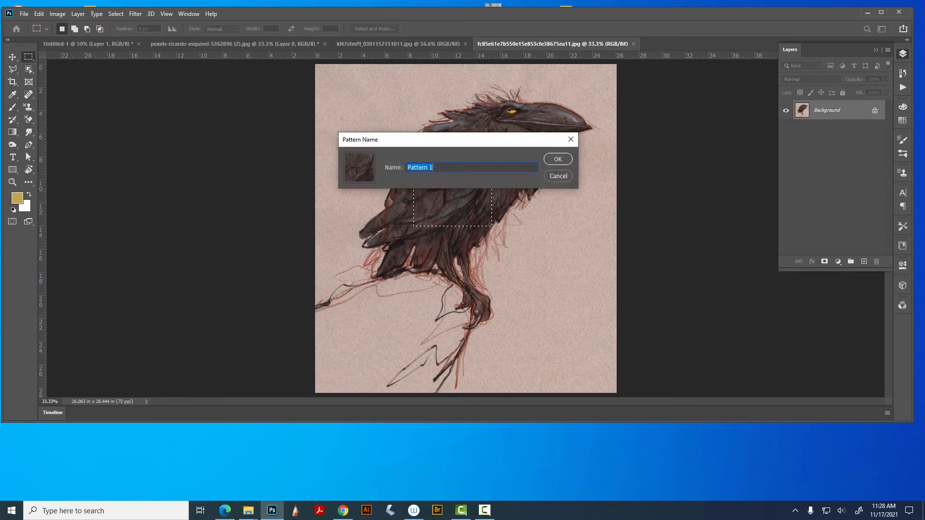
type("bird texture")
key("Return")
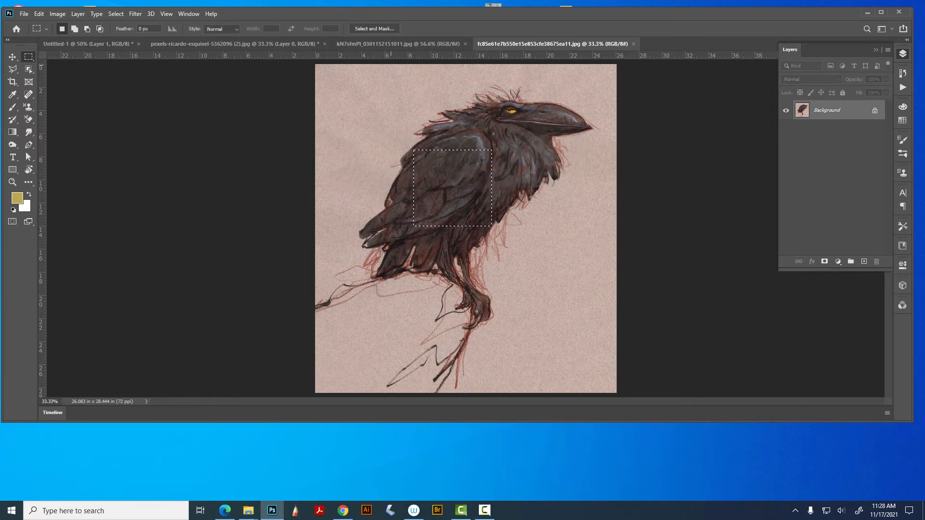
Step: Stamp the bat pattern across the middle of Untitled-1's Layer 1 using the Pattern Stamp Tool with the Flat Point 11 brush at 56 px
key("ctrl+Tab")
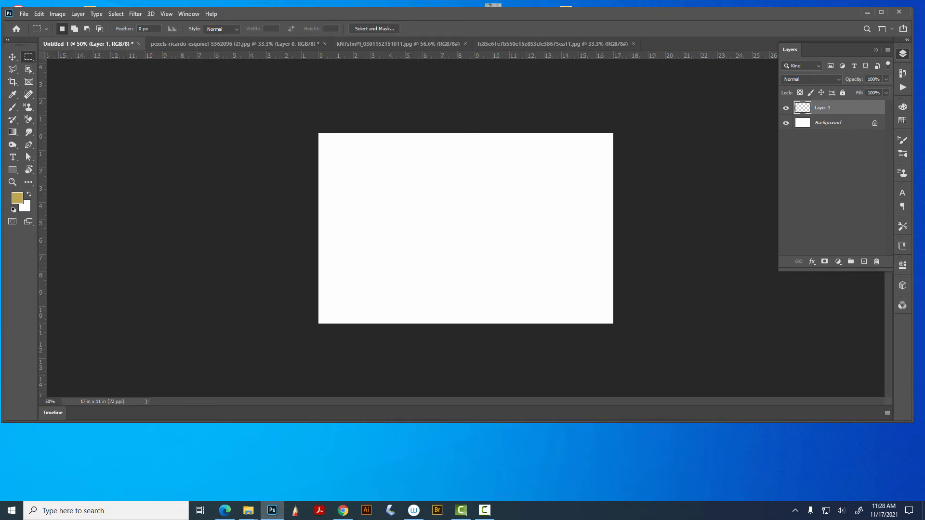
left_click(28, 107)
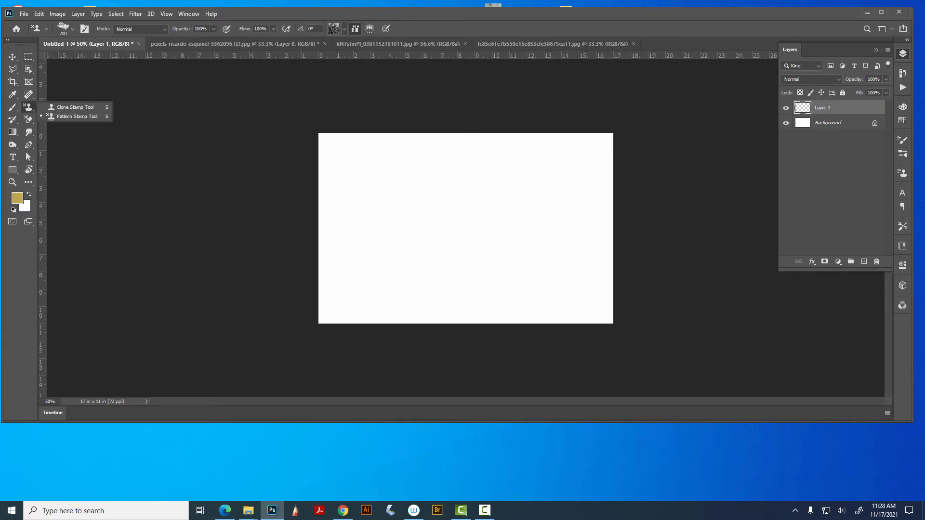
left_click(73, 29)
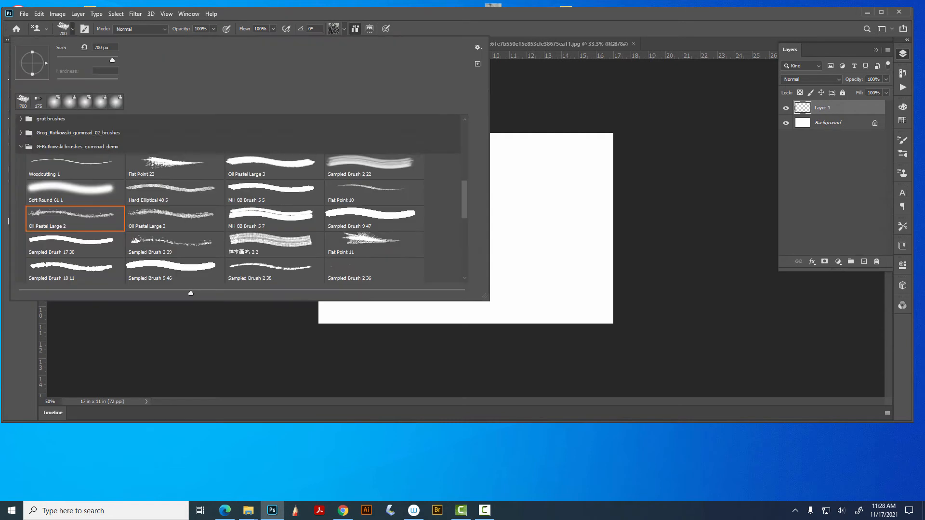
double_click(374, 245)
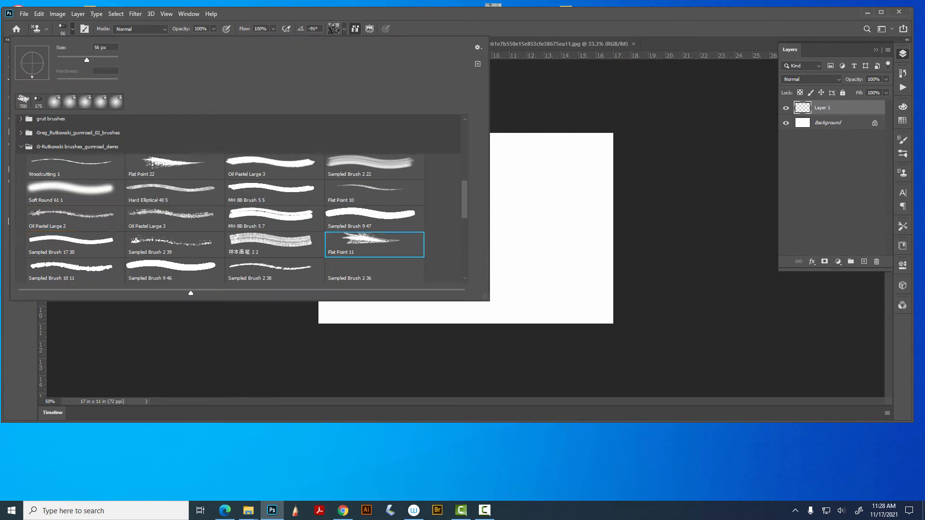
mouse_move(395, 252)
left_mouse_down()
mouse_move(366, 269)
mouse_move(351, 299)
mouse_move(512, 261)
mouse_move(472, 281)
mouse_move(592, 209)
mouse_move(600, 229)
left_mouse_up()
mouse_move(515, 249)
left_mouse_down()
mouse_move(424, 219)
mouse_move(337, 260)
mouse_move(404, 217)
left_mouse_up()
Step: Turn Aligned off and fill the lower part of the canvas with overlapping, broken-up pattern strokes
left_click(355, 29)
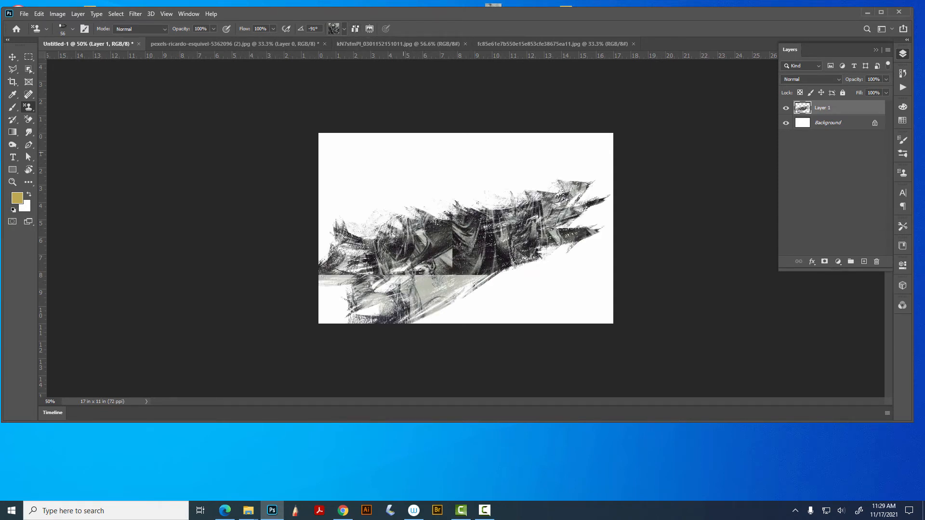
mouse_move(419, 181)
left_mouse_down()
mouse_move(389, 284)
mouse_move(482, 256)
mouse_move(578, 289)
mouse_move(553, 301)
mouse_move(514, 292)
left_mouse_up()
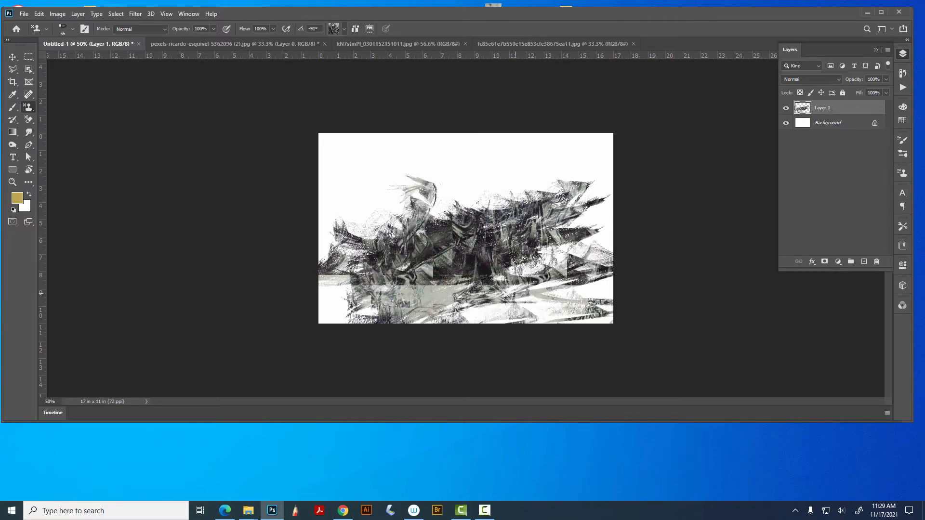
mouse_move(281, 328)
left_mouse_down()
mouse_move(433, 303)
mouse_move(593, 260)
mouse_move(347, 241)
mouse_move(348, 276)
mouse_move(578, 260)
mouse_move(415, 299)
mouse_move(359, 298)
mouse_move(482, 310)
mouse_move(458, 279)
mouse_move(643, 301)
mouse_move(554, 284)
mouse_move(578, 309)
mouse_move(482, 308)
mouse_move(582, 299)
mouse_move(481, 309)
mouse_move(554, 265)
mouse_move(602, 313)
mouse_move(517, 322)
mouse_move(424, 298)
mouse_move(385, 318)
mouse_move(332, 318)
mouse_move(397, 299)
mouse_move(344, 318)
left_mouse_up()
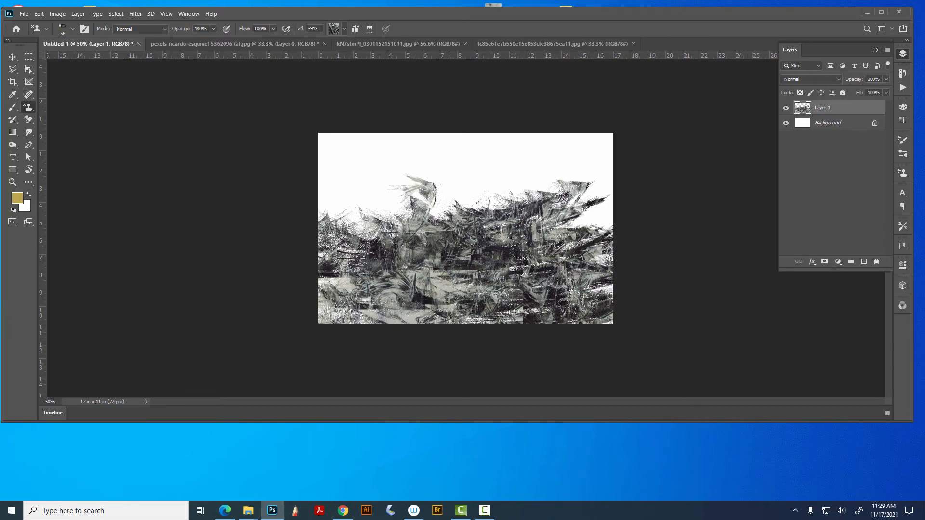
mouse_move(449, 260)
left_mouse_down()
mouse_move(337, 289)
mouse_move(332, 309)
mouse_move(587, 270)
mouse_move(598, 248)
mouse_move(568, 222)
mouse_move(597, 232)
mouse_move(574, 221)
mouse_move(610, 217)
left_mouse_up()
Step: Squash Layer 1 vertically with Free Transform and place it as a low horizontal band across the middle of the canvas
key("v")
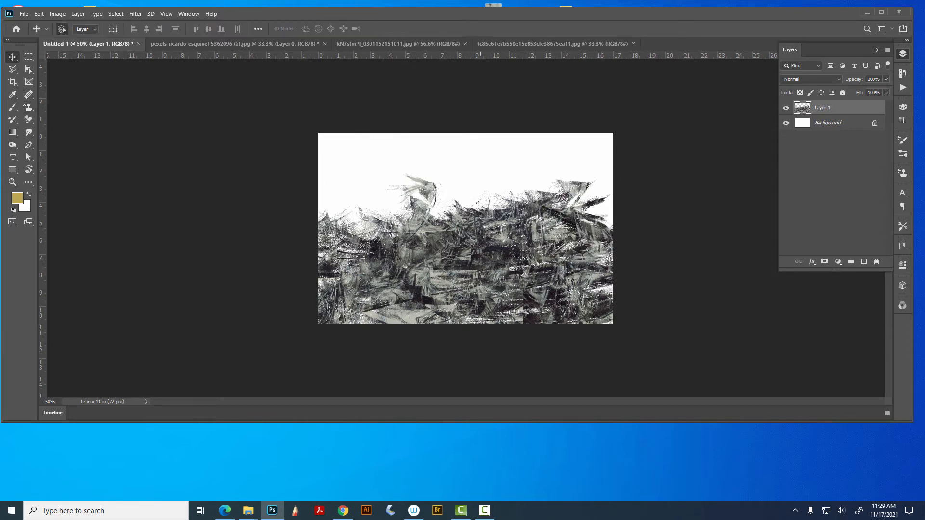
key("ctrl")
key("ctrl+t")
left_click_drag(465, 173, 466, 260)
key("ctrl+z")
left_click_drag(530, 271, 530, 207)
key("Return")
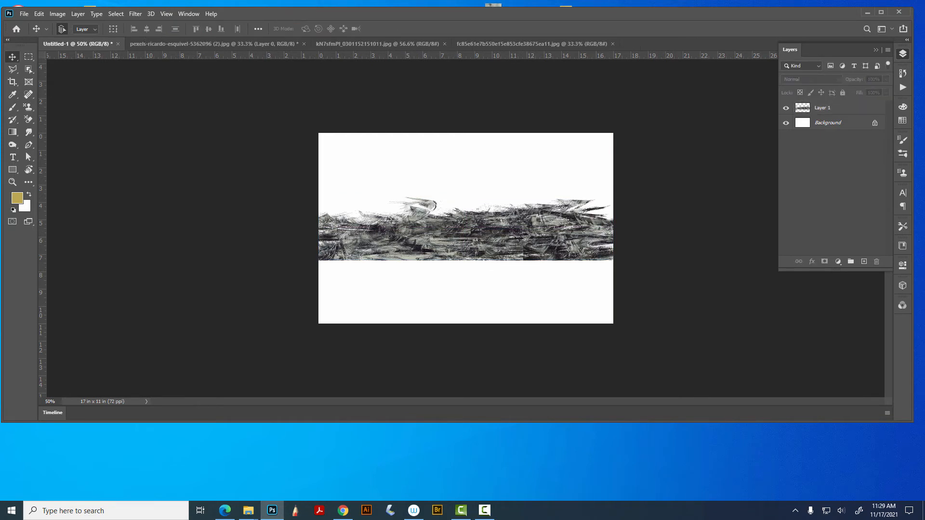
Step: Switch to the Eraser Tool with the 45 px Oil Pastel Large 3 brush from the G-Rutkowski brushes_gumroad_demo set
right_click(29, 119)
left_click(72, 119)
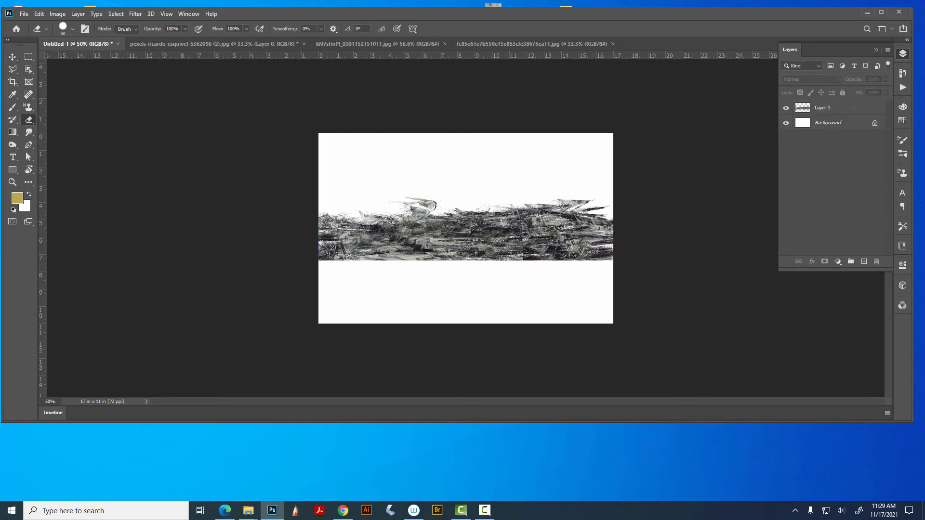
left_click(72, 29)
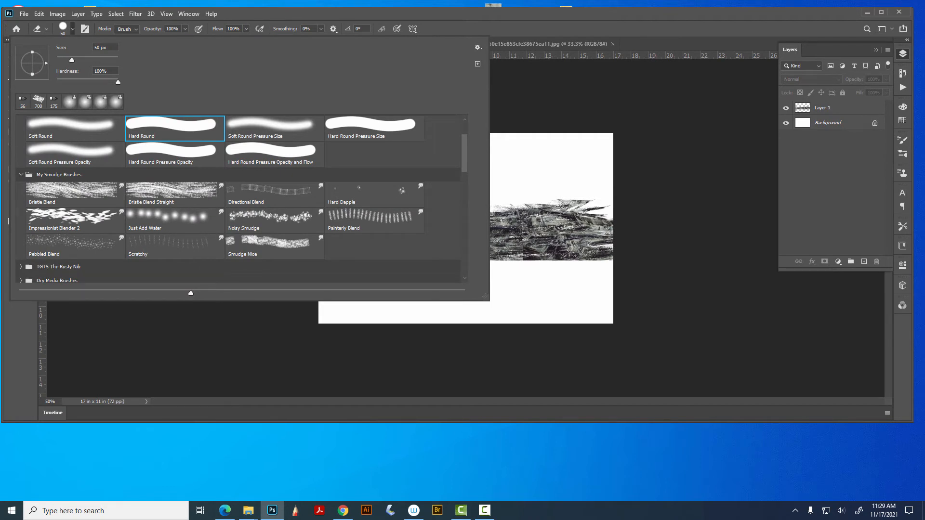
scroll(240, 198, "down", 10)
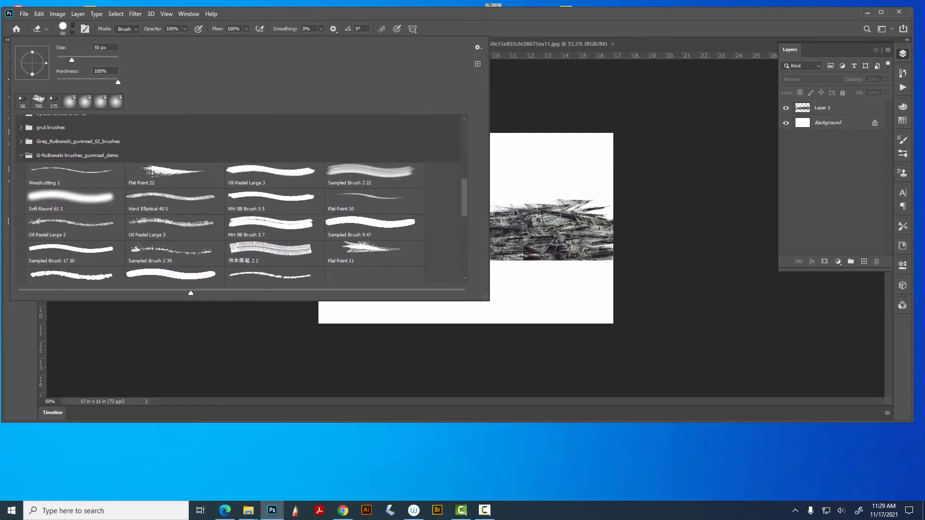
left_click(174, 227)
key("Return")
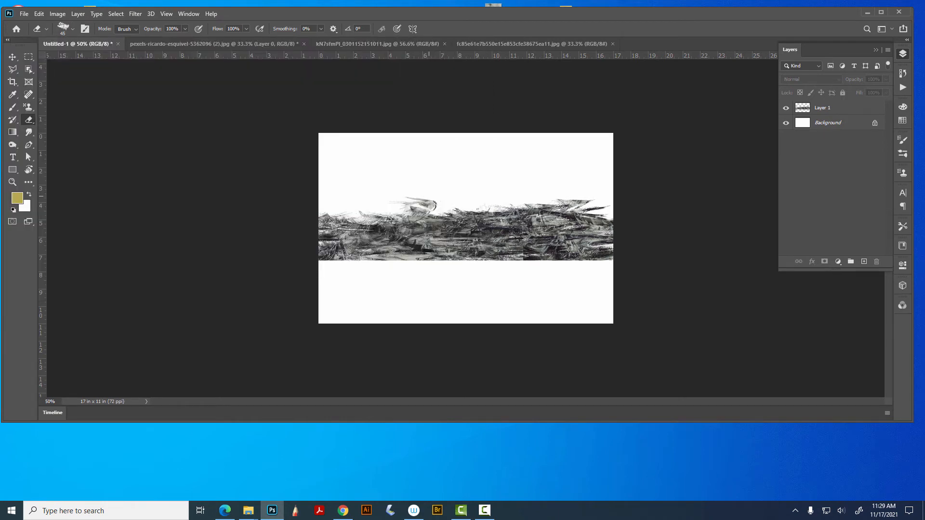
Step: Erase the stray strokes sticking out along the upper edge of the textured band on Layer 1
left_click(838, 107)
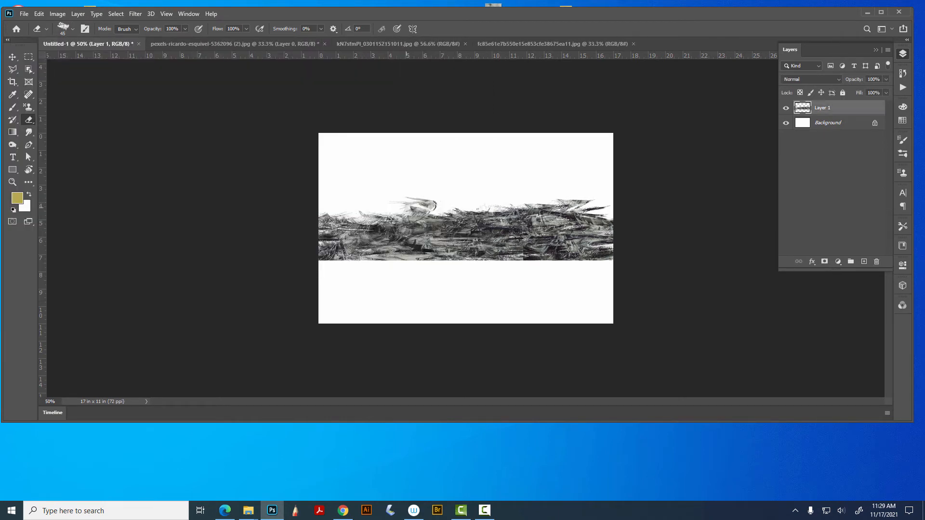
mouse_move(406, 207)
left_mouse_down()
mouse_move(434, 205)
mouse_move(381, 212)
mouse_move(573, 199)
mouse_move(601, 212)
mouse_move(537, 206)
mouse_move(588, 213)
left_mouse_up()
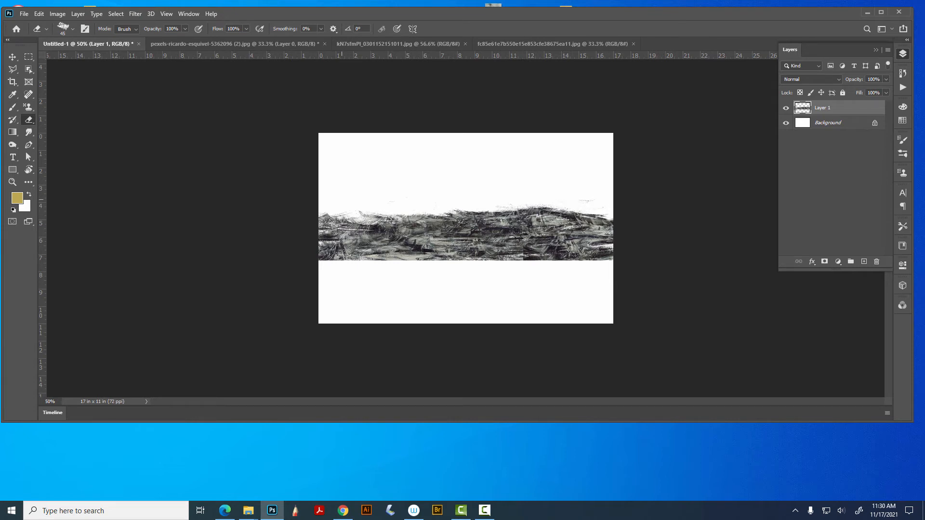
mouse_move(369, 212)
left_mouse_down()
mouse_move(388, 215)
mouse_move(331, 214)
left_mouse_up()
Step: Turn on Colorize for Layer 1's textured band in Hue/Saturation and set the lightness to -29
key("v")
mouse_move(517, 224)
left_mouse_down()
mouse_move(516, 207)
mouse_move(521, 224)
left_mouse_up()
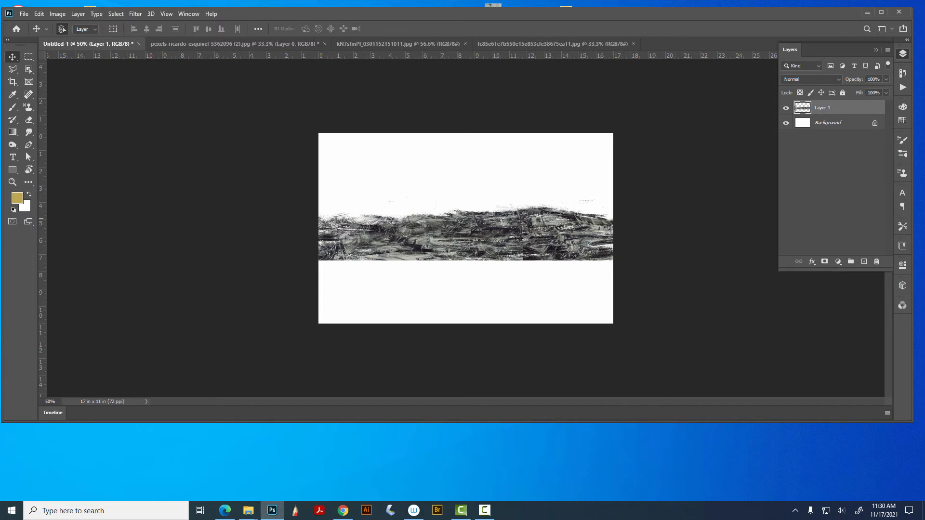
key("ctrl+u")
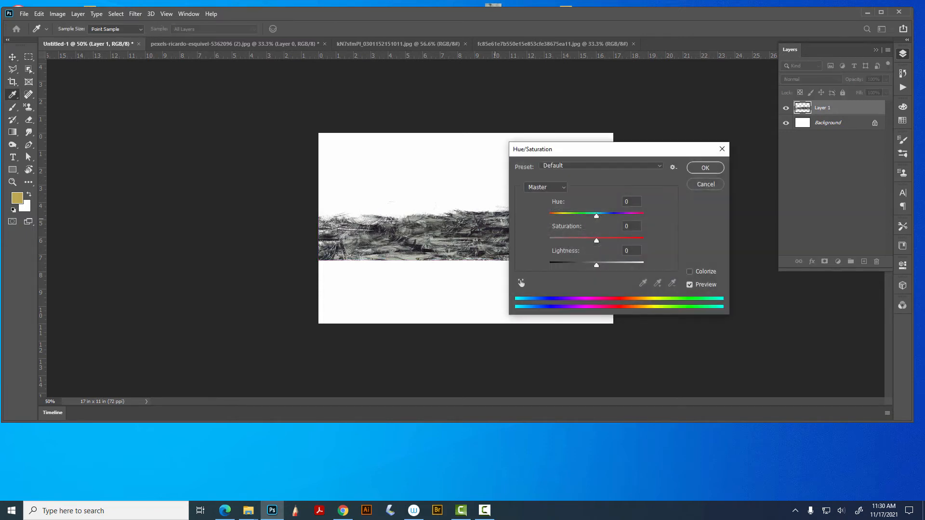
left_click(689, 272)
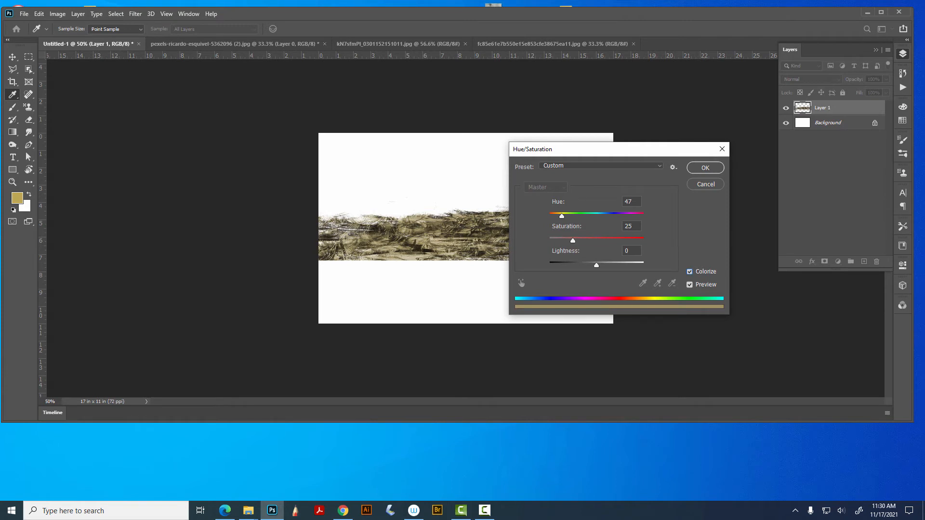
left_click_drag(578, 149, 698, 173)
left_click_drag(717, 290, 702, 289)
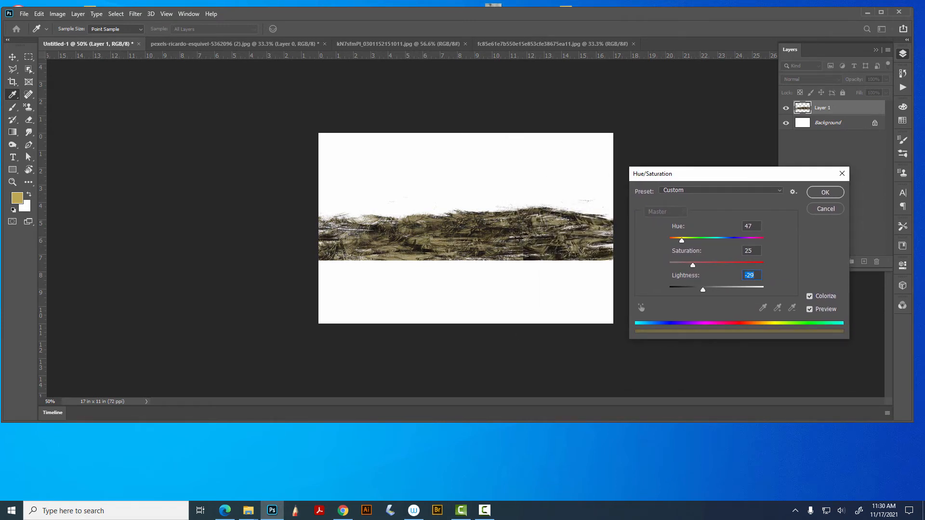
Step: Colorize the textured band slate blue with hue 222, saturation 19 and lightness +13, and apply the adjustment
left_click_drag(681, 241, 730, 240)
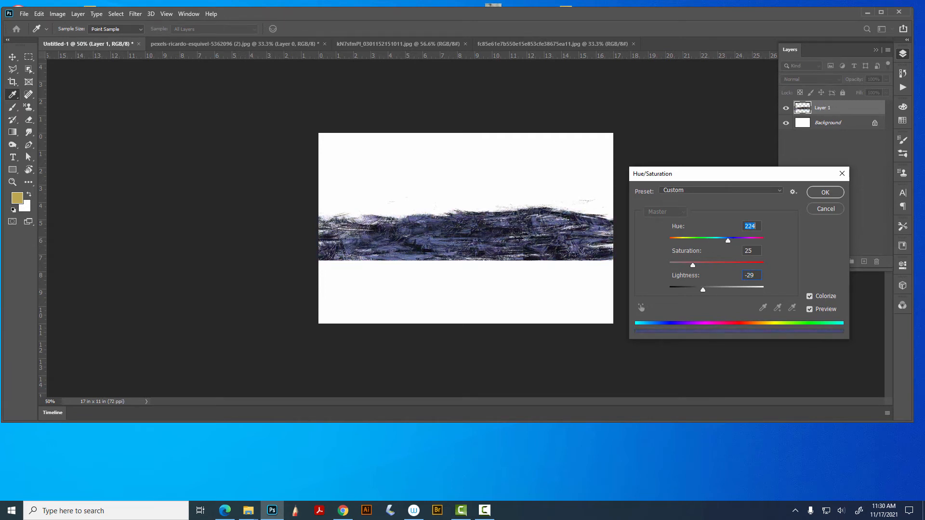
key("Tab")
key("Down")
key("Down")
key("Down")
key("Down")
key("Down")
left_click_drag(702, 289, 722, 290)
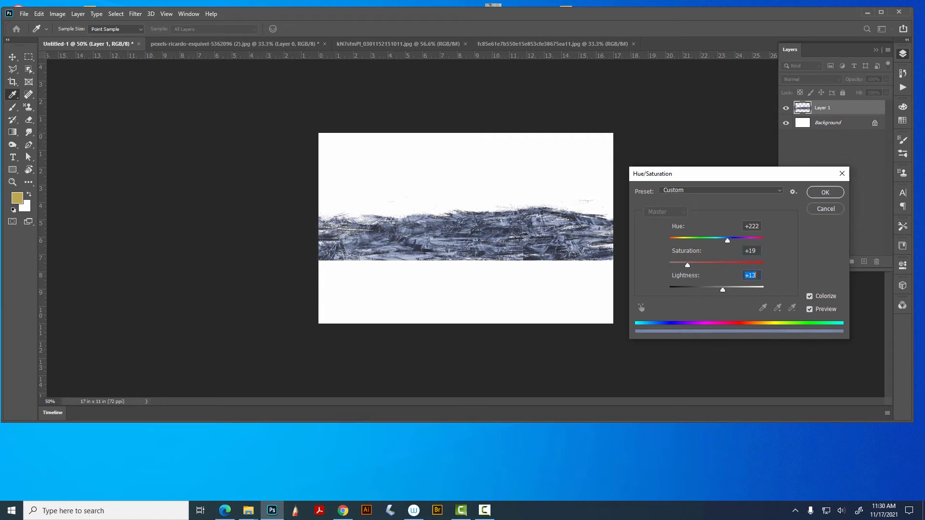
key("Return")
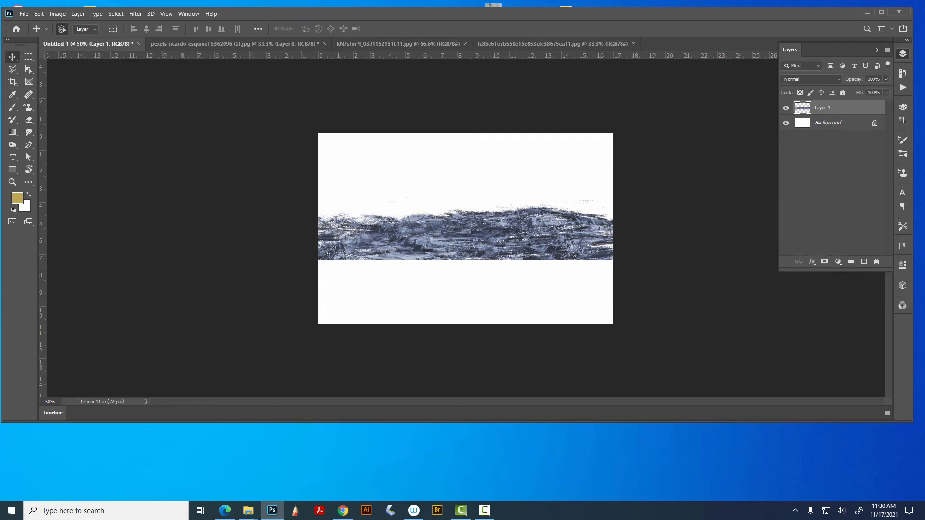
Step: Add a new layer beneath Layer 1 and fill its upper part, down into the textured band, with the light blue swatch
left_click(864, 261)
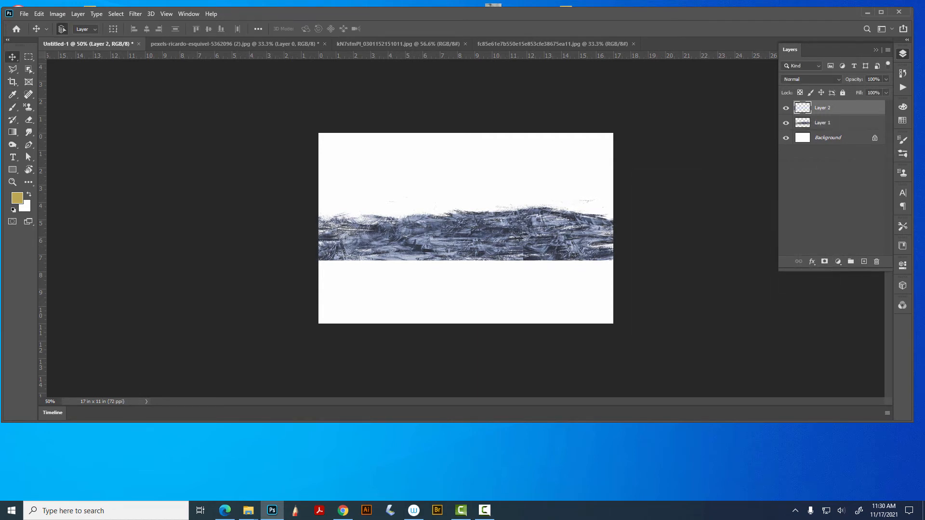
left_click_drag(838, 108, 838, 129)
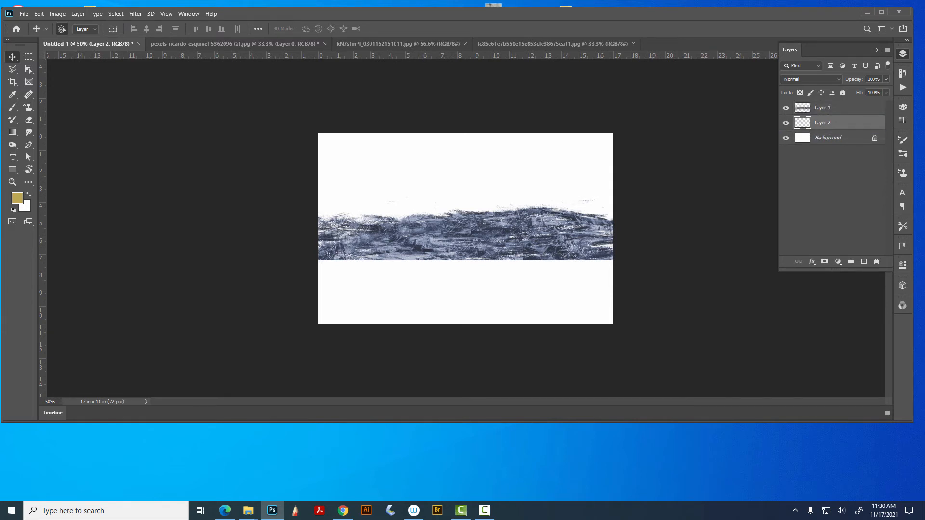
key("m")
left_click_drag(319, 133, 658, 248)
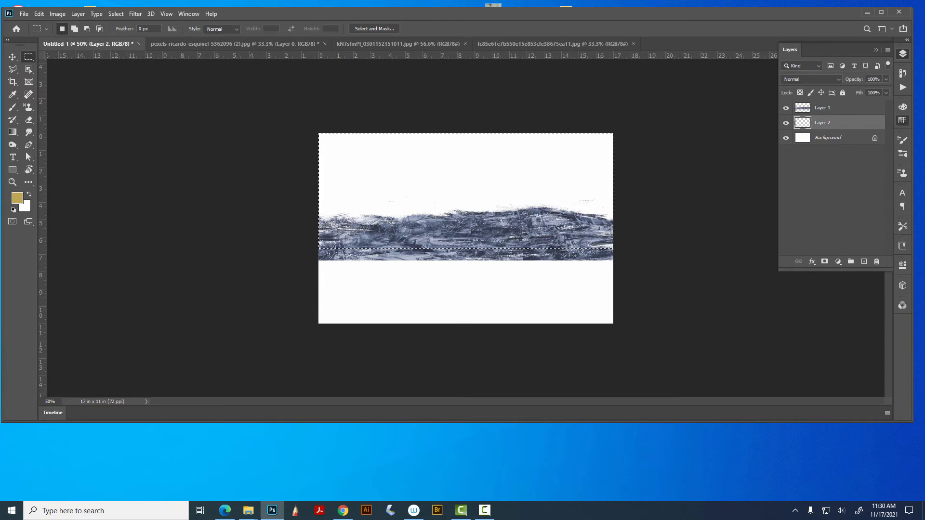
left_click(902, 120)
left_click(875, 119)
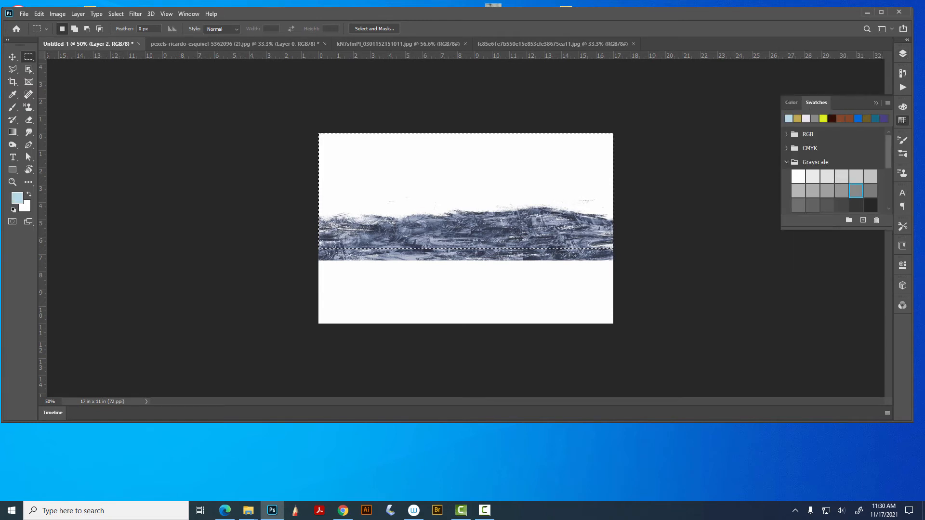
key("alt+BackSpace")
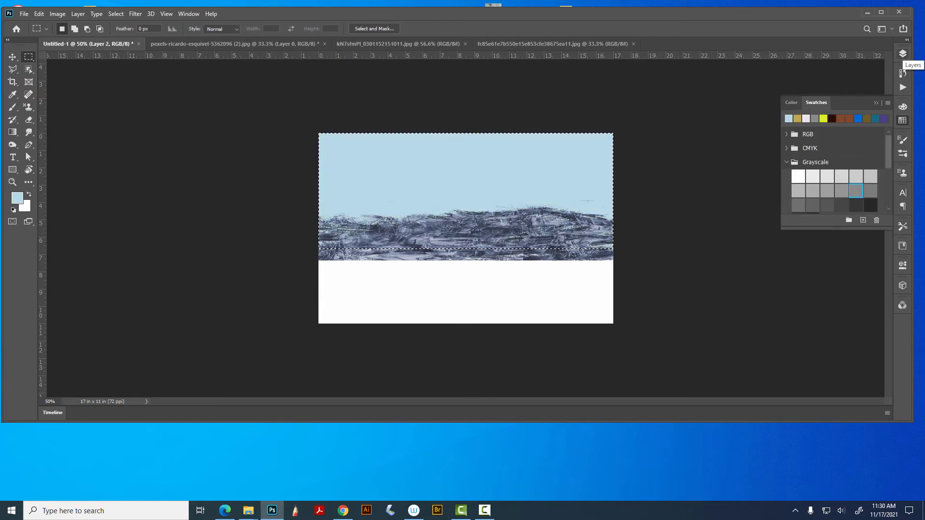
left_click(12, 56)
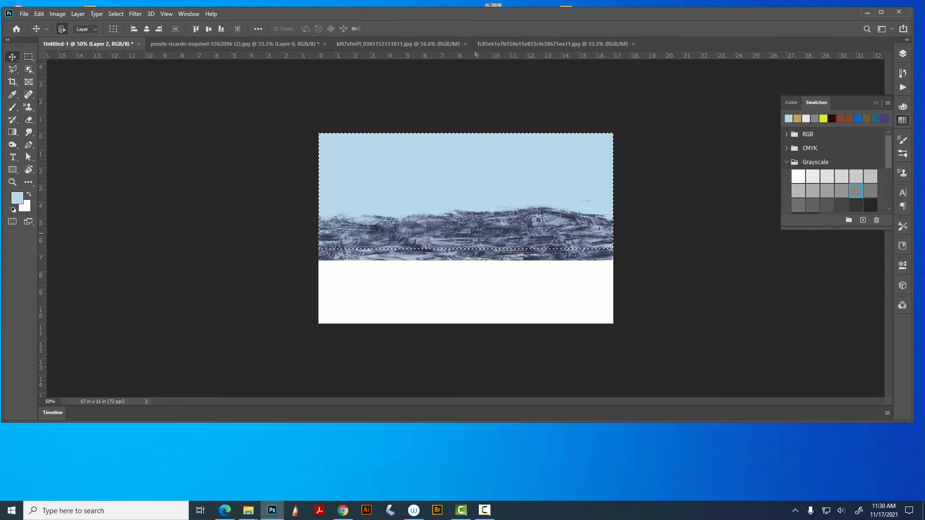
key("ctrl")
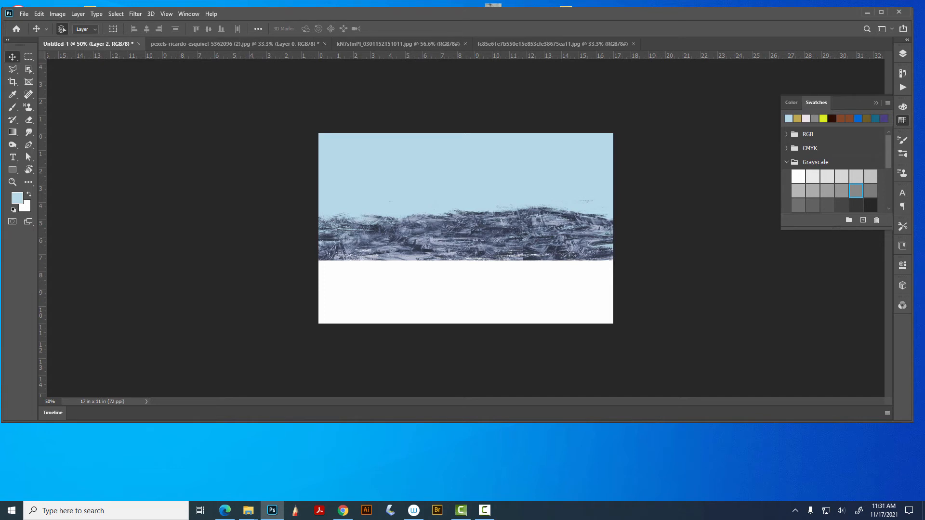
Step: Switch to the Smudge Tool, reduce its brush to 50 px and smudge a small spot at the band's lower edge on Layer 2
left_click(29, 132)
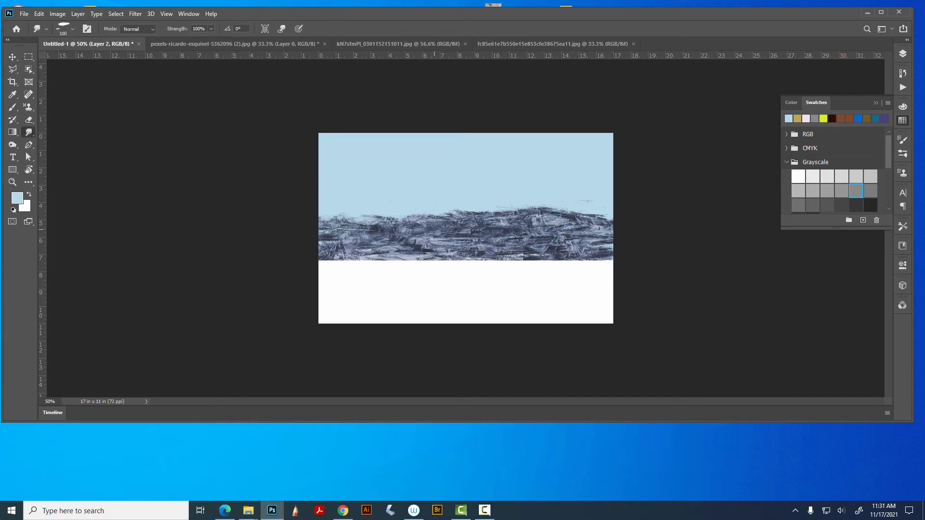
key("bracketleft")
key("bracketleft")
key("bracketleft")
key("bracketleft")
key("bracketleft")
left_click_drag(487, 260, 488, 269)
Step: Smudge the textured band on Layer 1 along its length and push its upper edge up near the middle
left_click(902, 53)
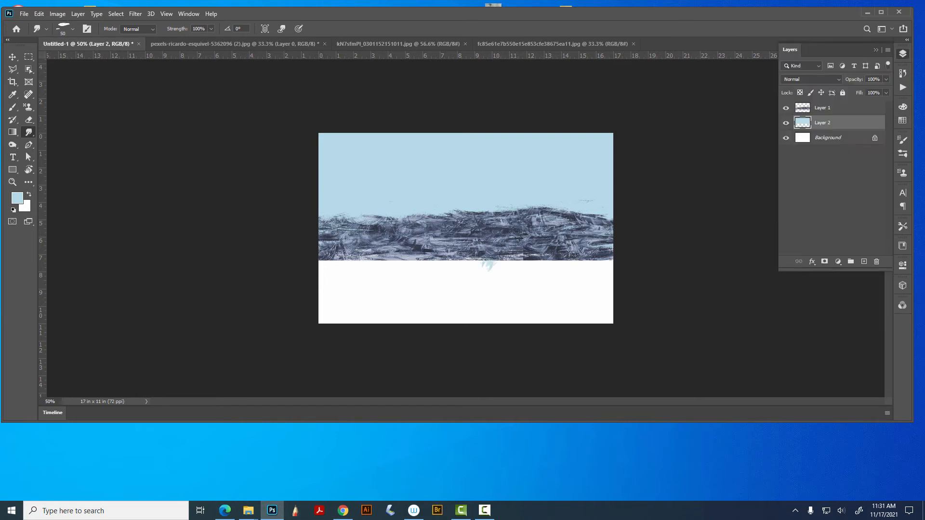
left_click(838, 108)
mouse_move(554, 219)
left_mouse_down()
mouse_move(524, 248)
mouse_move(557, 230)
mouse_move(578, 244)
mouse_move(561, 229)
mouse_move(435, 251)
mouse_move(335, 241)
left_mouse_up()
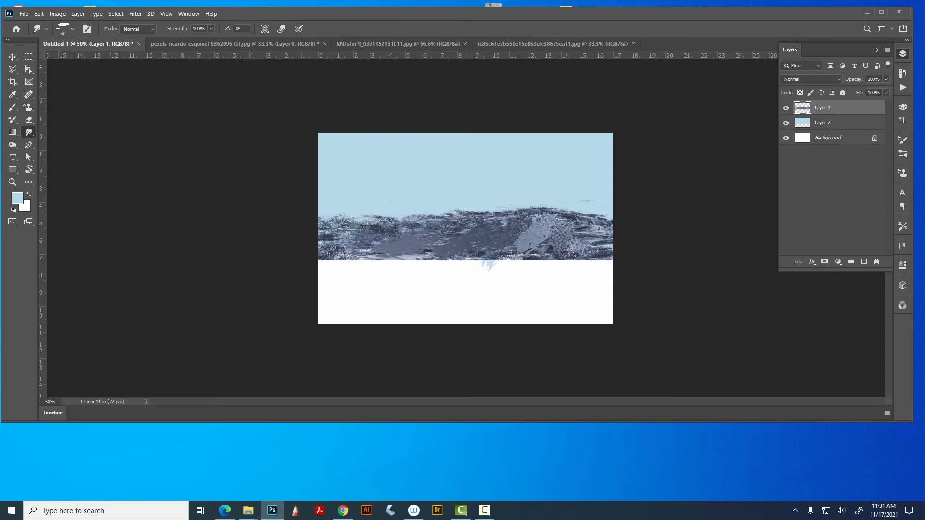
mouse_move(460, 220)
left_mouse_down()
mouse_move(470, 209)
mouse_move(512, 220)
left_mouse_up()
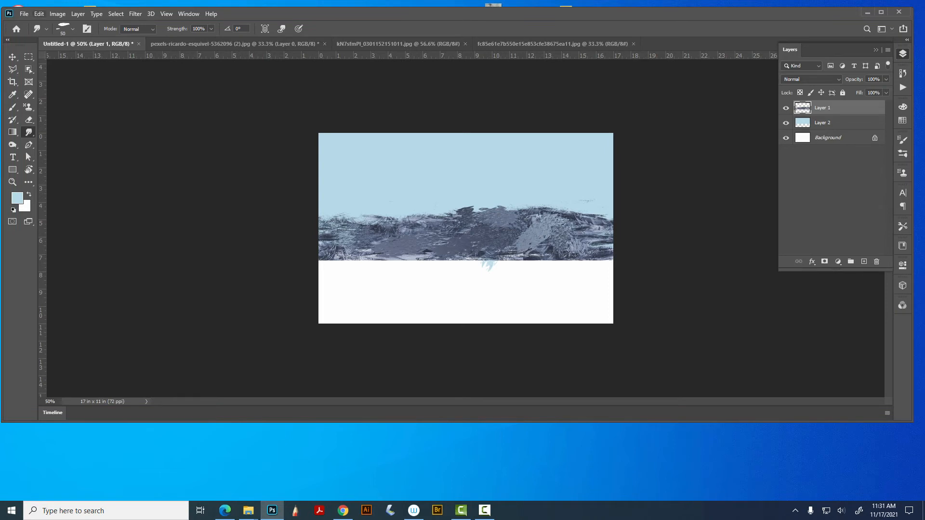
Step: Warp Layer 1 by pulling both upper curve handles down so the ridge line becomes lower and smoother
left_click(39, 14)
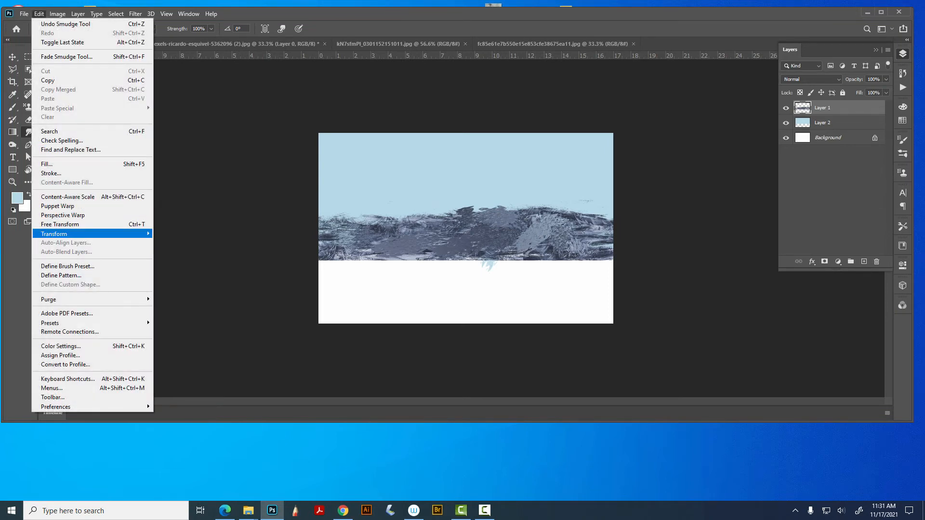
mouse_move(91, 233)
left_click(173, 299)
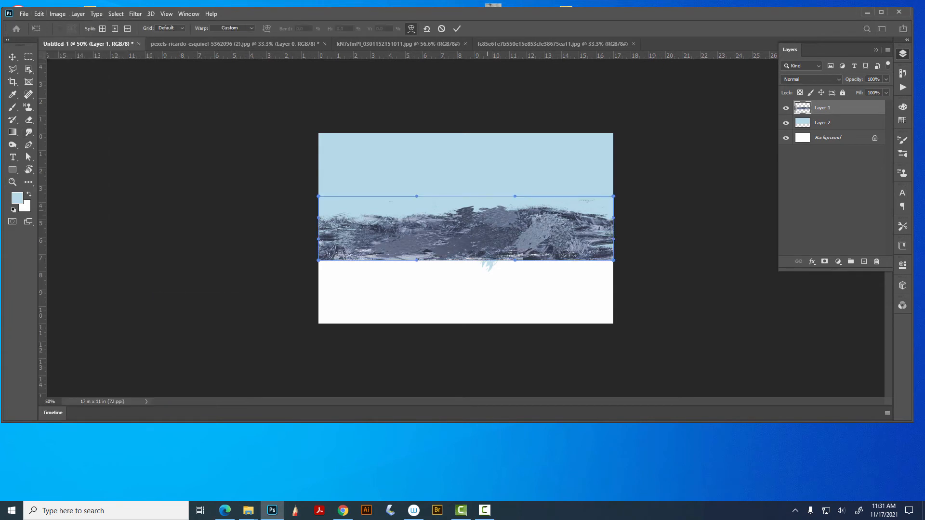
left_click_drag(417, 196, 413, 244)
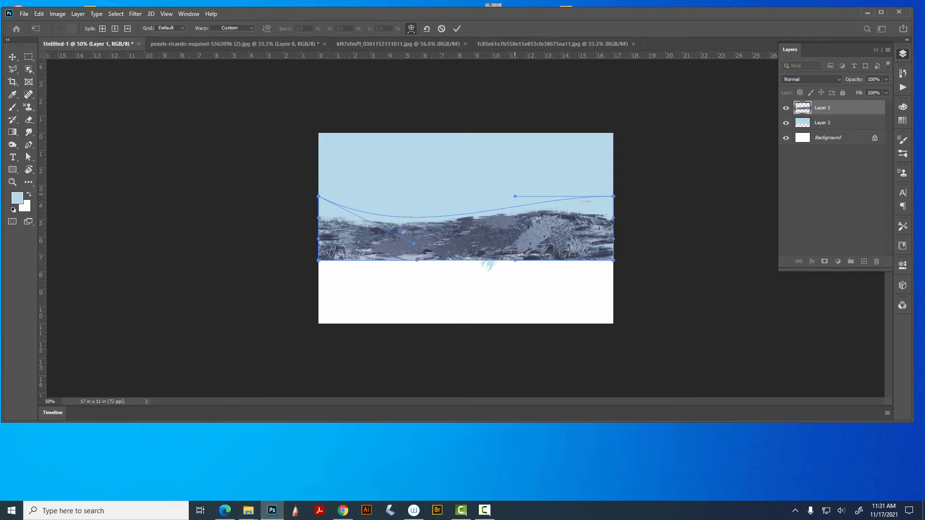
left_click_drag(514, 196, 547, 208)
key("Return")
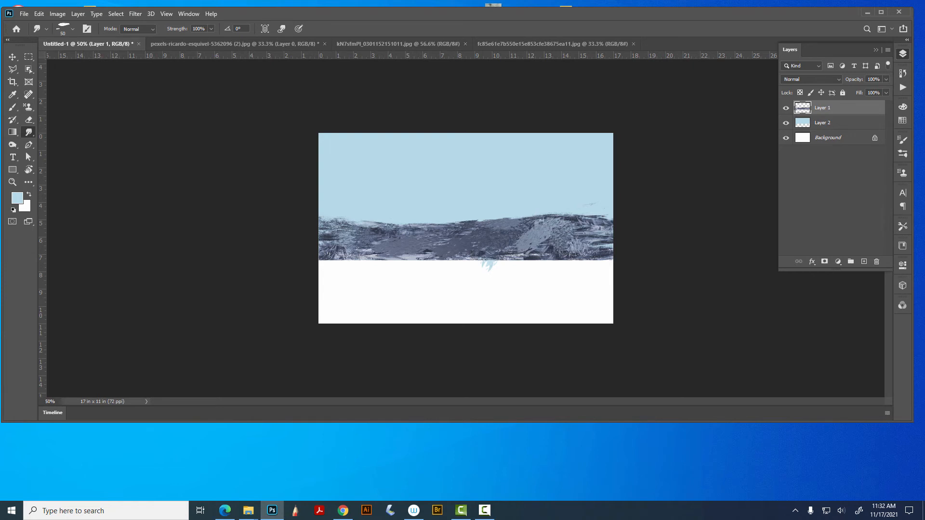
Step: Add a new layer between Layer 1 and Layer 2 and fill the canvas area below the band with the reddish-brown swatch
key("v")
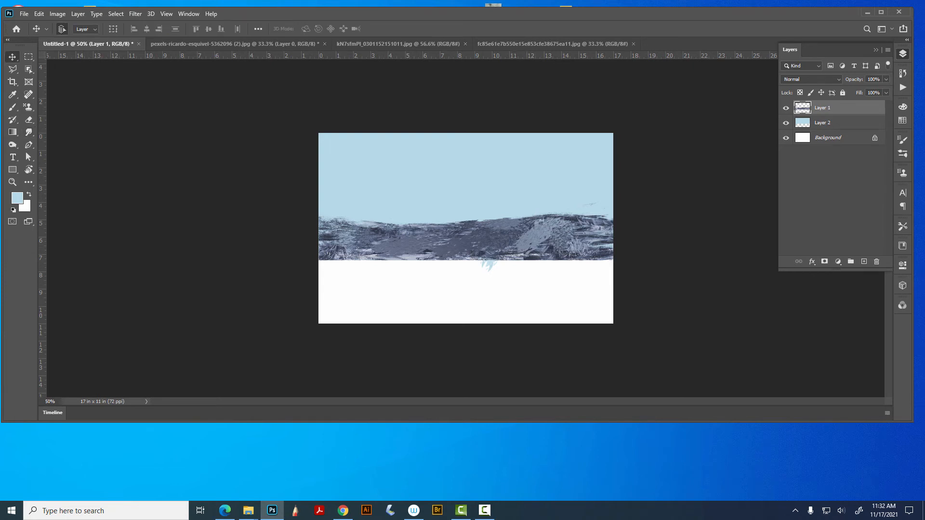
key("alt+bracketleft")
key("alt+bracketleft")
key("ctrl+shift+alt+n")
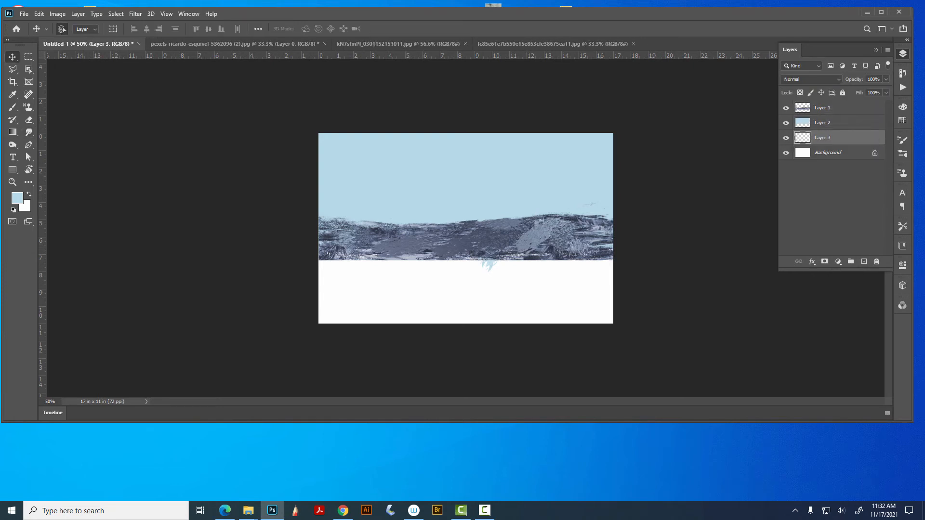
left_click_drag(818, 137, 819, 115)
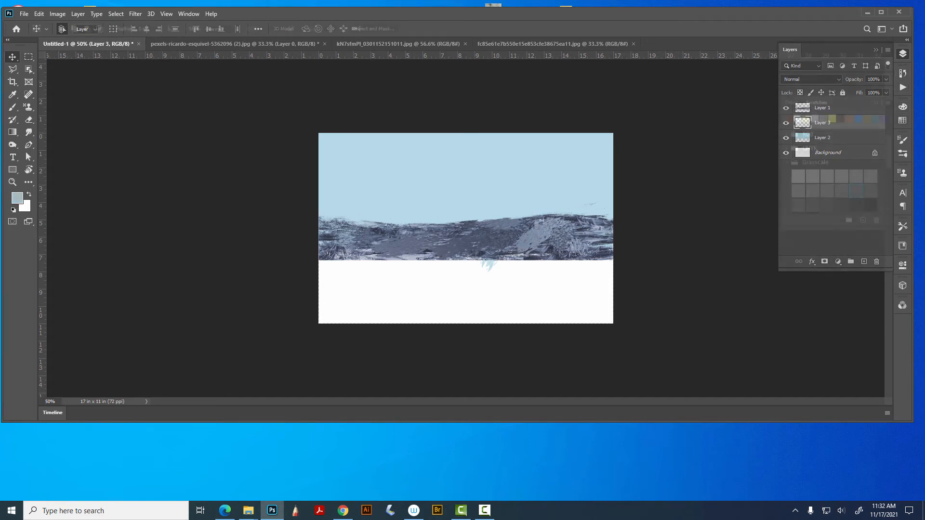
key("alt+BackSpace")
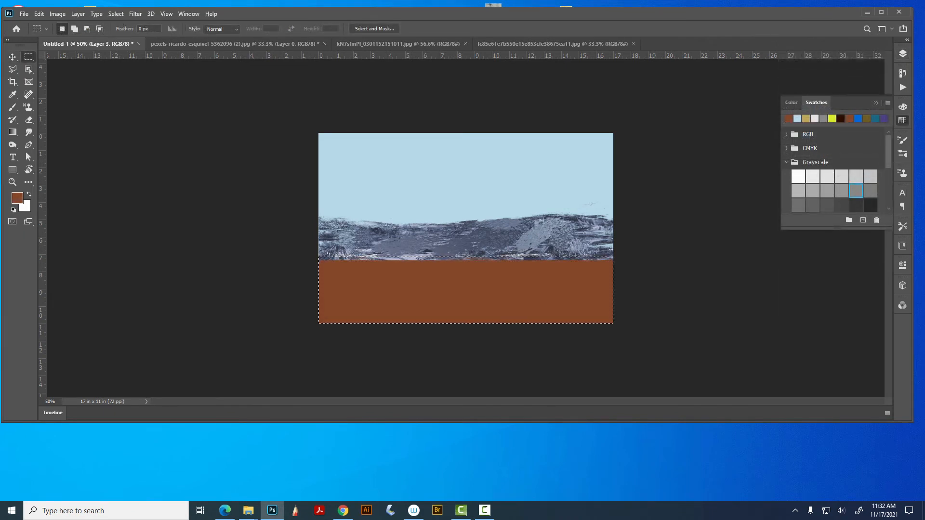
key("ctrl+d")
Step: Darken the brown ground on Layer 3 by shifting the Levels midtone slider toward the highlights
key("i")
key("ctrl+l")
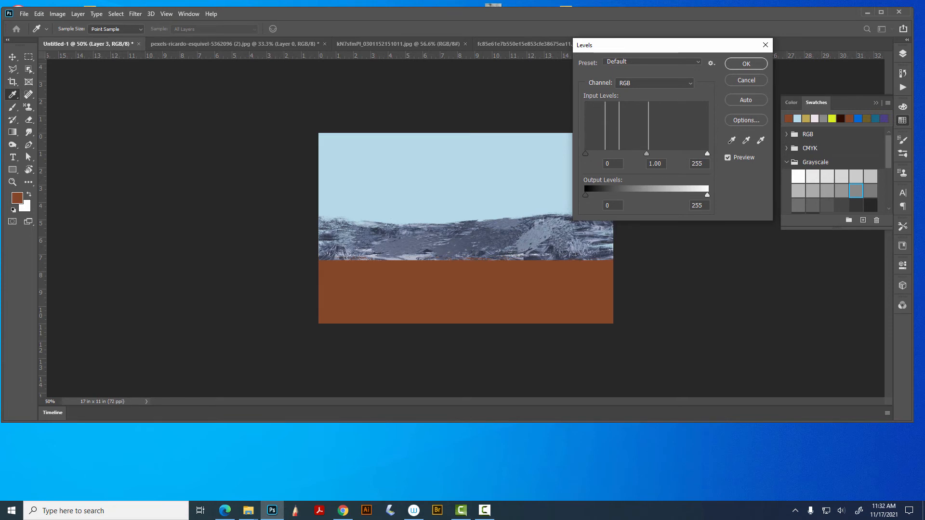
left_click_drag(646, 153, 664, 153)
key("Return")
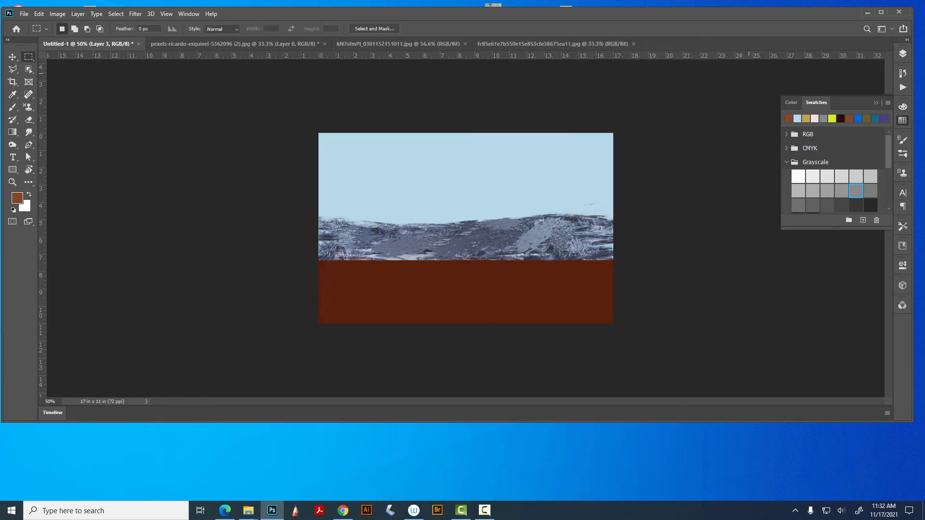
Step: Lighten the brown ground on Layer 3 with Levels, using midtone 2.69 and output white 198
key("ctrl+u")
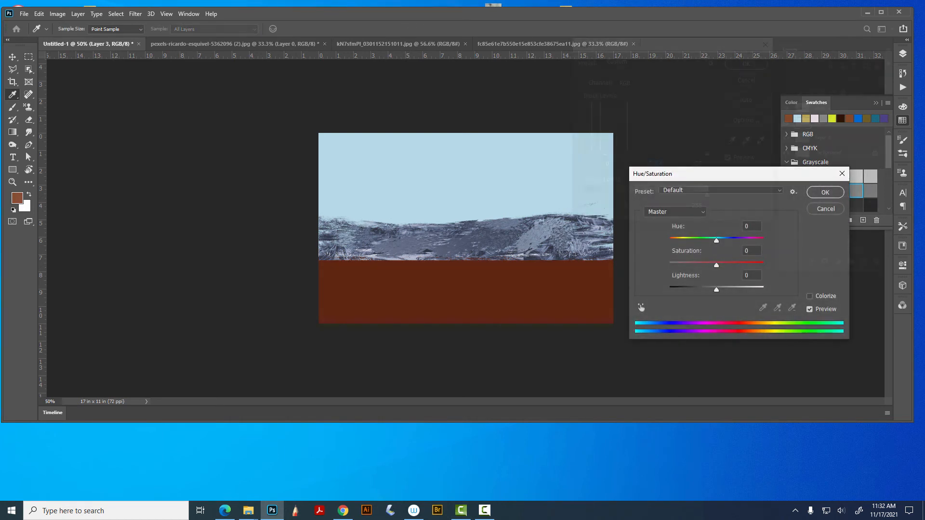
left_click_drag(707, 194, 679, 194)
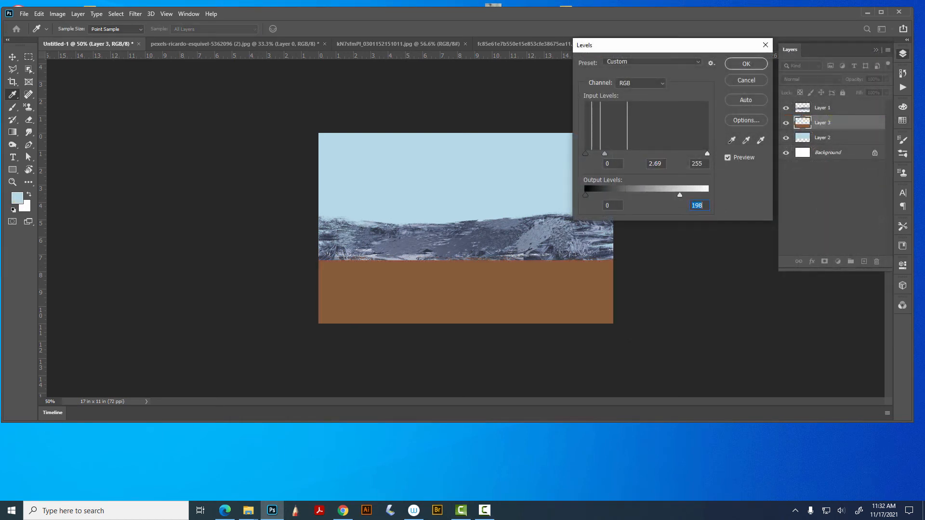
key("Return")
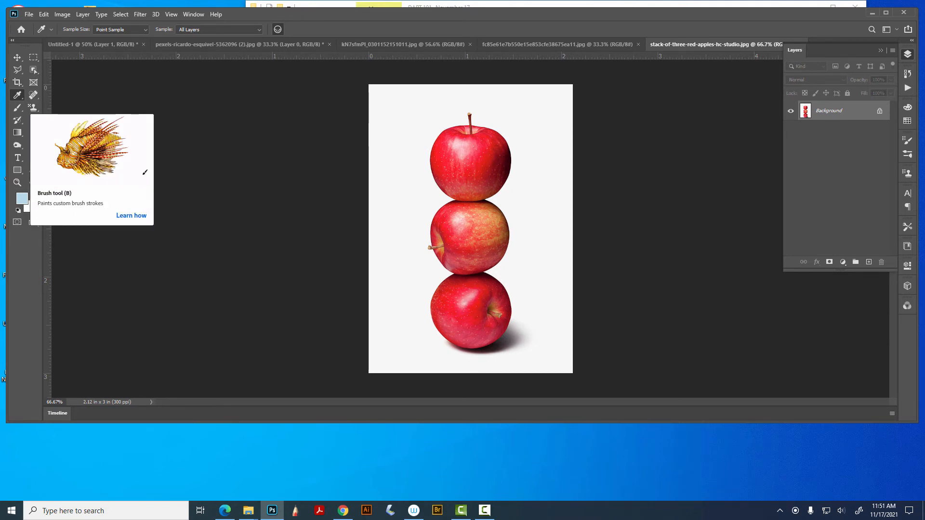
Step: Activate the Color Replacement Tool for the stacked apples photo and pick the dark teal swatch as the foreground colour
left_click(17, 108)
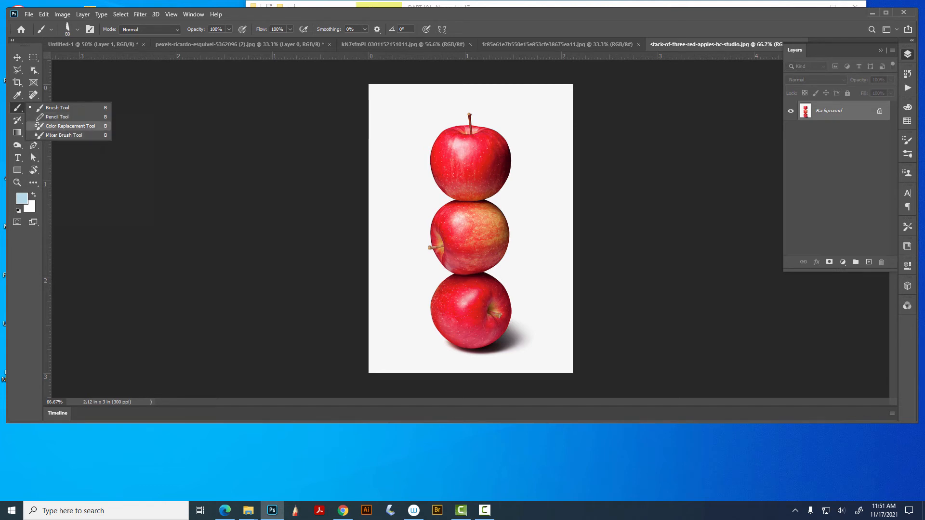
left_click(69, 126)
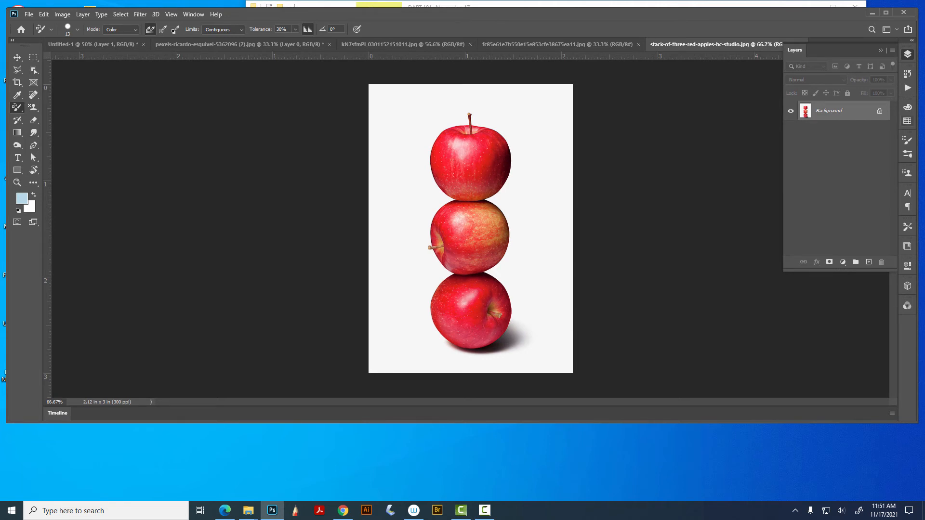
left_click(907, 121)
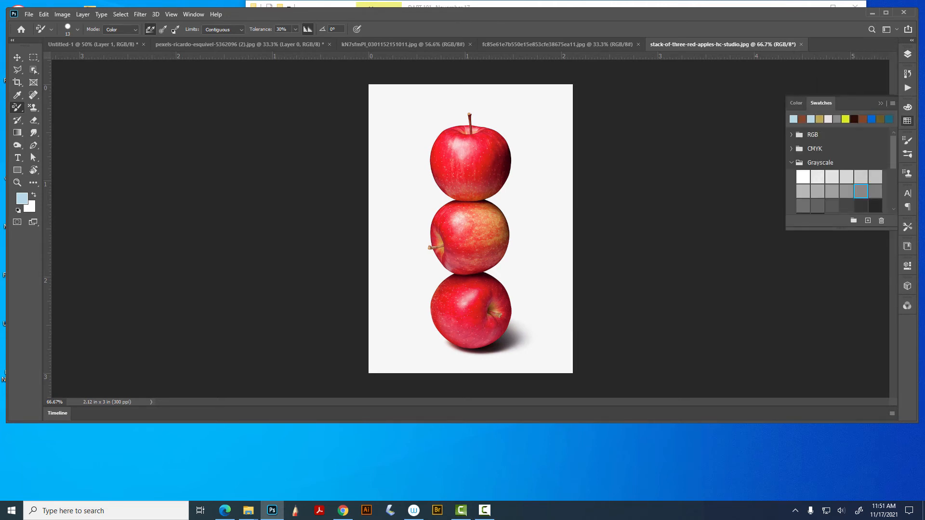
left_click(888, 119)
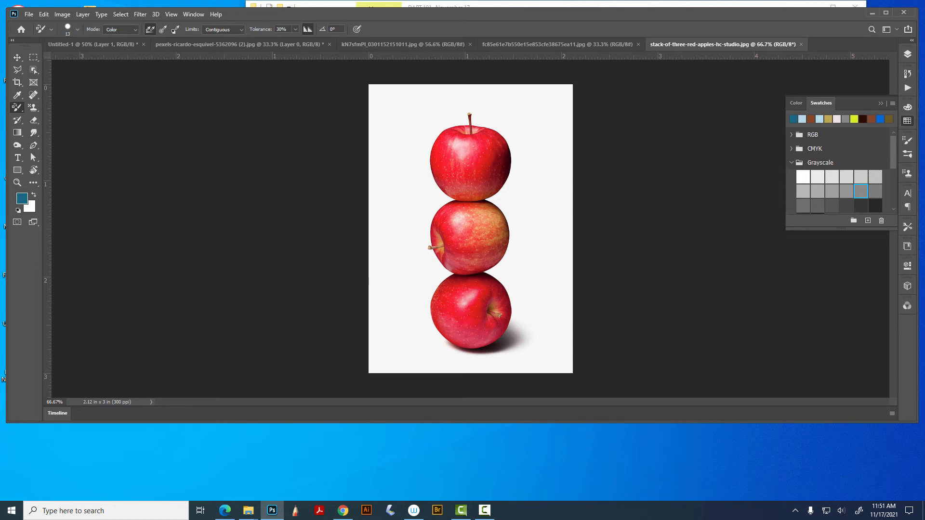
Step: Set the sampling to Once and the tolerance to 83%, and recolour the left half of the top apple teal
left_click(162, 29)
key("ctrl+z")
left_click(295, 29)
left_click_drag(295, 40, 319, 40)
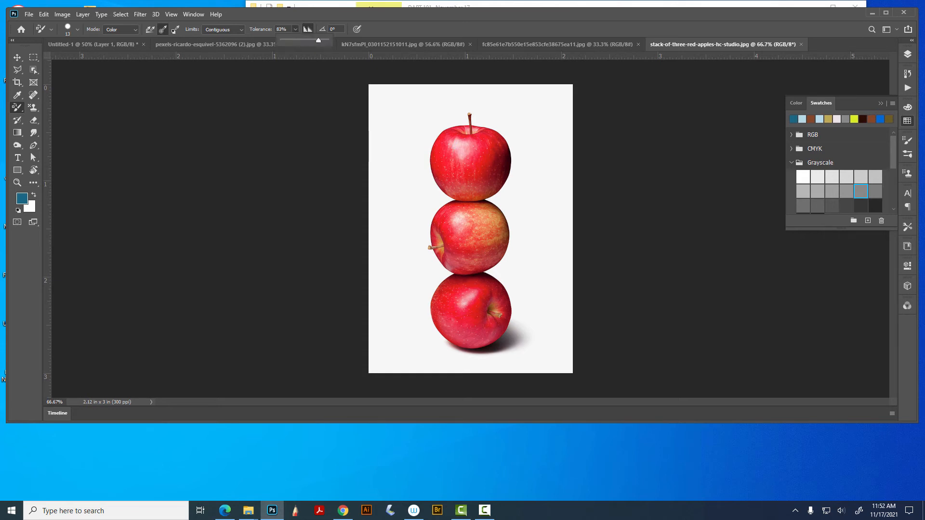
mouse_move(447, 140)
left_mouse_down()
mouse_move(460, 192)
mouse_move(440, 139)
mouse_move(434, 166)
mouse_move(455, 189)
mouse_move(465, 151)
mouse_move(449, 133)
left_mouse_up()
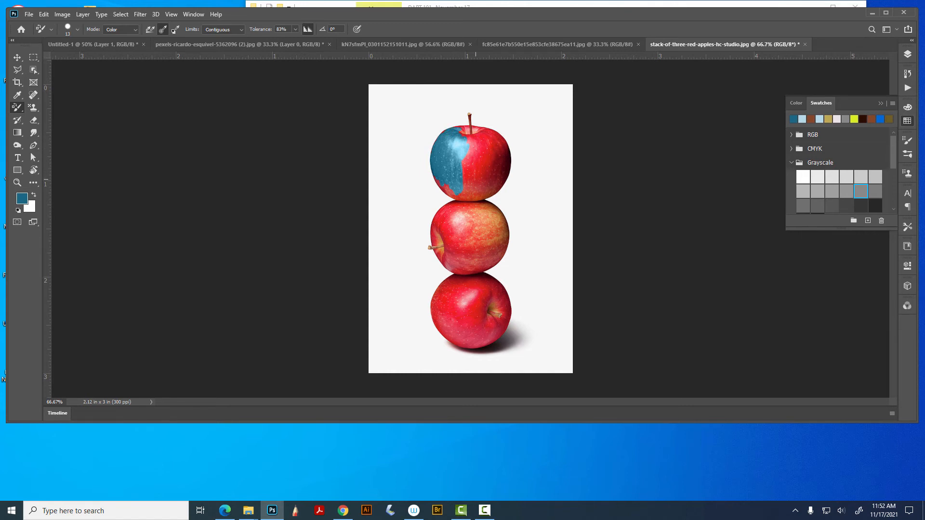
Step: Enlarge the brush to 125 and recolour the rest of the top apple teal
key("bracketright")
key("bracketright")
key("bracketright")
key("bracketright")
key("bracketright")
key("bracketright")
key("bracketright")
key("bracketright")
key("bracketright")
key("bracketright")
mouse_move(484, 166)
left_mouse_down()
mouse_move(473, 180)
mouse_move(491, 150)
mouse_move(478, 138)
mouse_move(471, 160)
left_mouse_up()
Step: Using the yellow-green swatch, recolour the middle apple in Color mode and most of the bottom apple in Hue mode
left_click(853, 119)
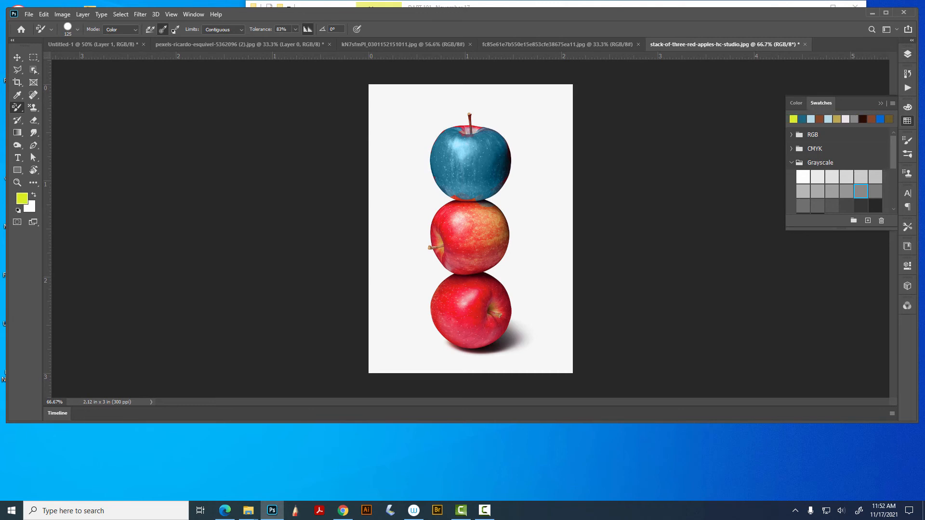
mouse_move(462, 231)
left_mouse_down()
mouse_move(493, 248)
mouse_move(441, 219)
mouse_move(479, 264)
mouse_move(448, 257)
left_mouse_up()
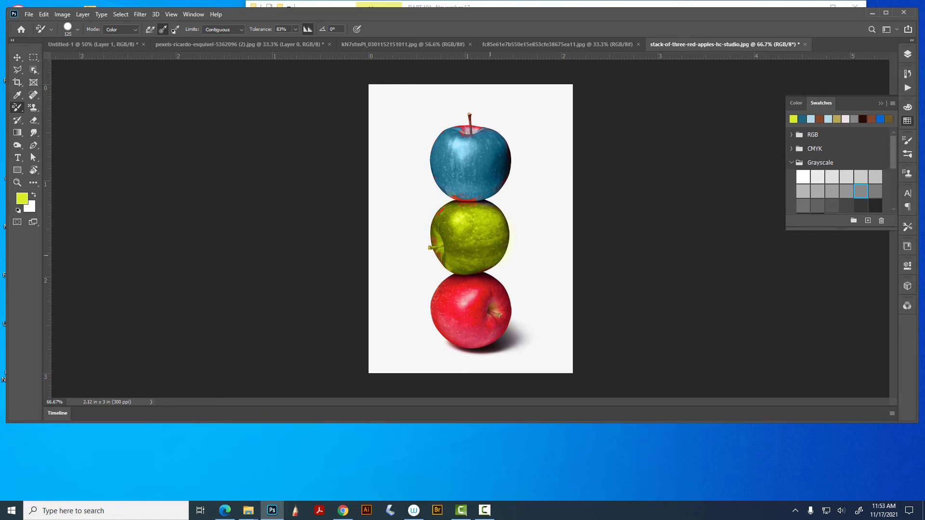
left_click(121, 29)
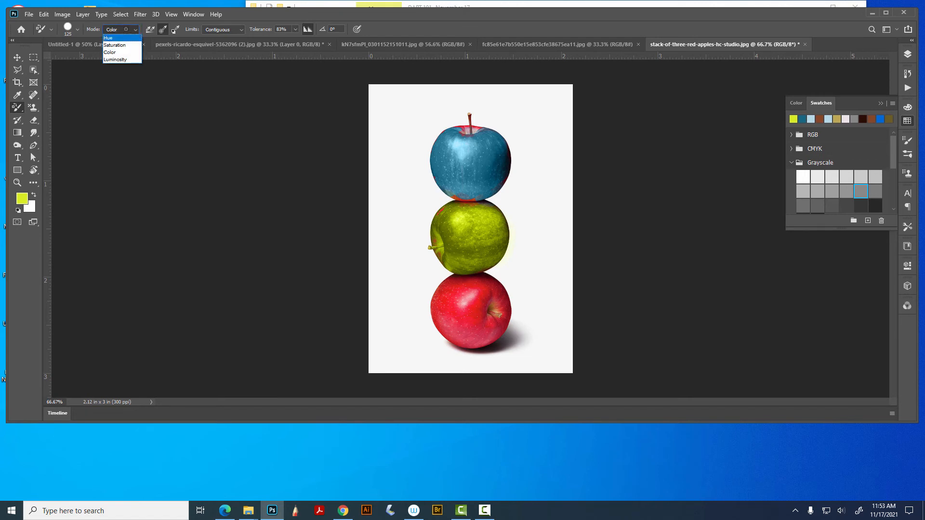
key("Down")
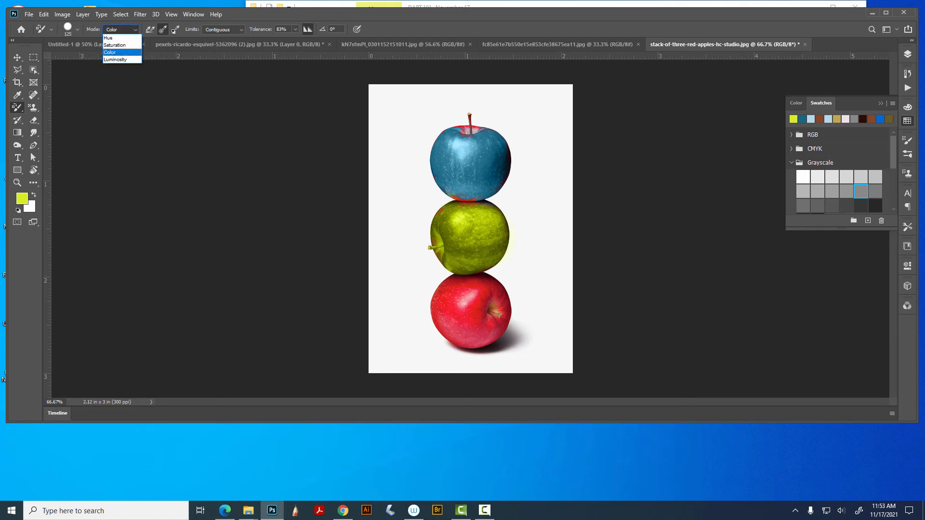
key("Up")
key("Up")
left_click(108, 37)
mouse_move(460, 304)
left_mouse_down()
mouse_move(459, 327)
mouse_move(473, 331)
mouse_move(443, 318)
mouse_move(437, 300)
mouse_move(447, 284)
mouse_move(459, 341)
mouse_move(484, 347)
left_mouse_up()
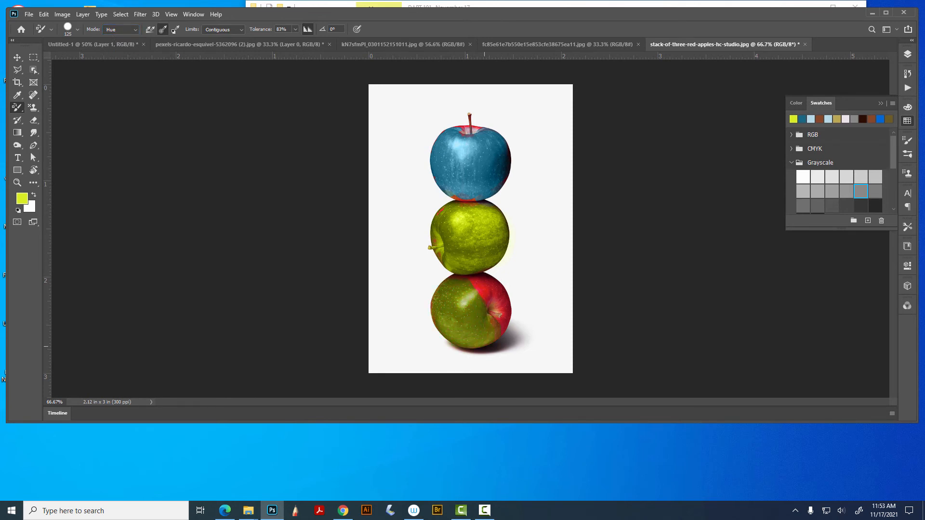
Step: Paint the remaining red part of the bottom apple in Luminosity mode and return the mode to Color
left_click(121, 30)
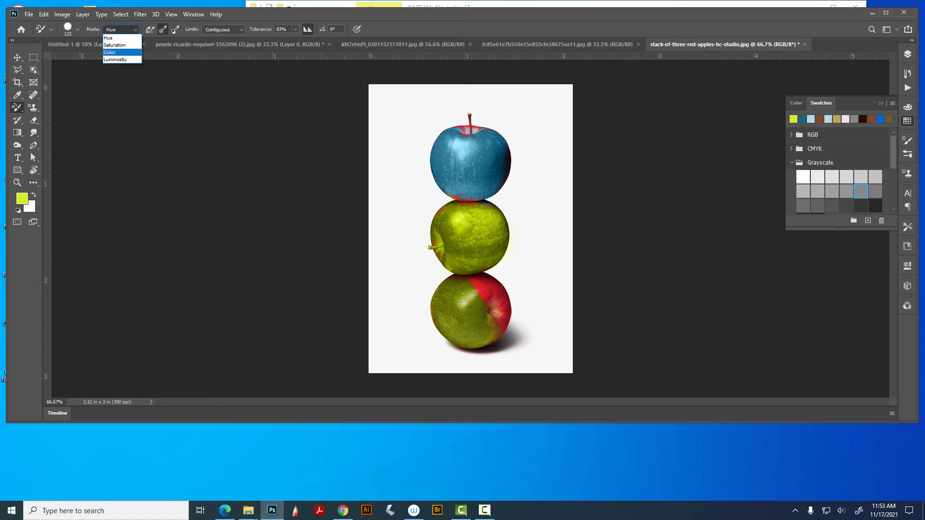
left_click(115, 60)
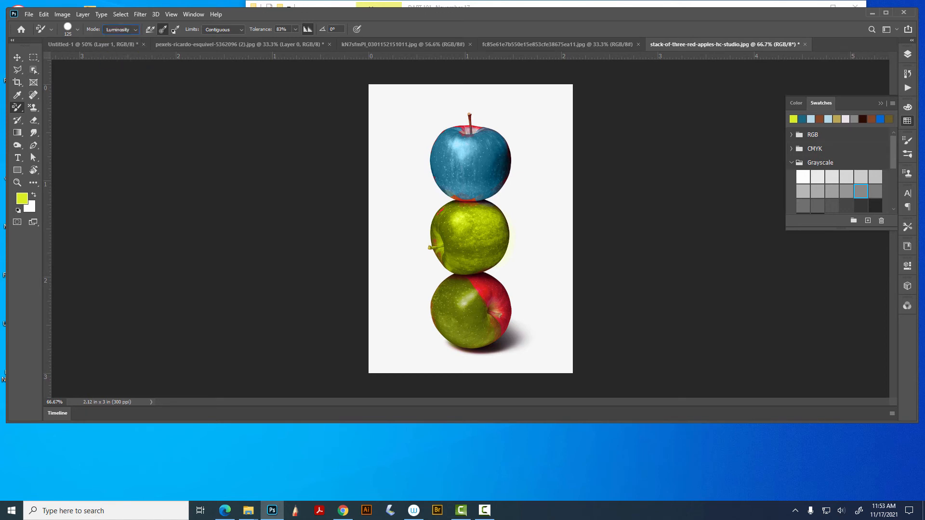
left_click_drag(489, 295, 498, 325)
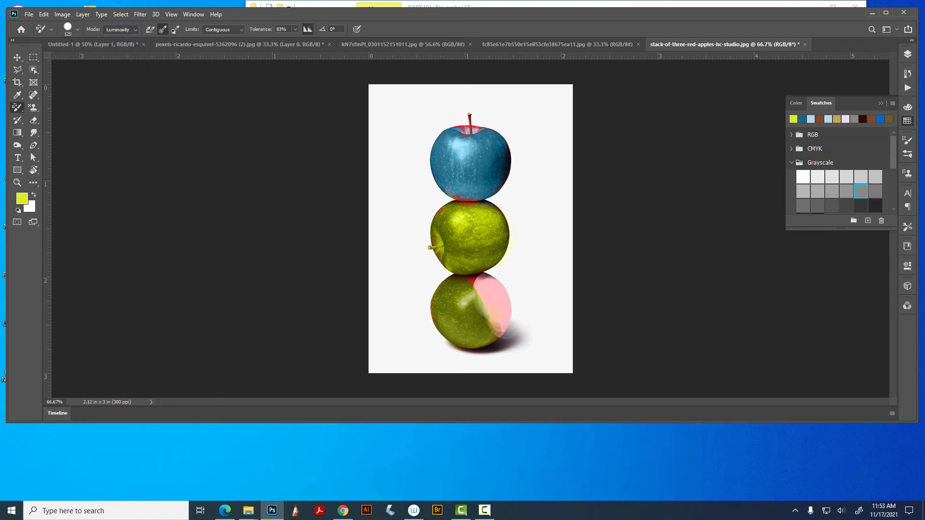
left_click(120, 29)
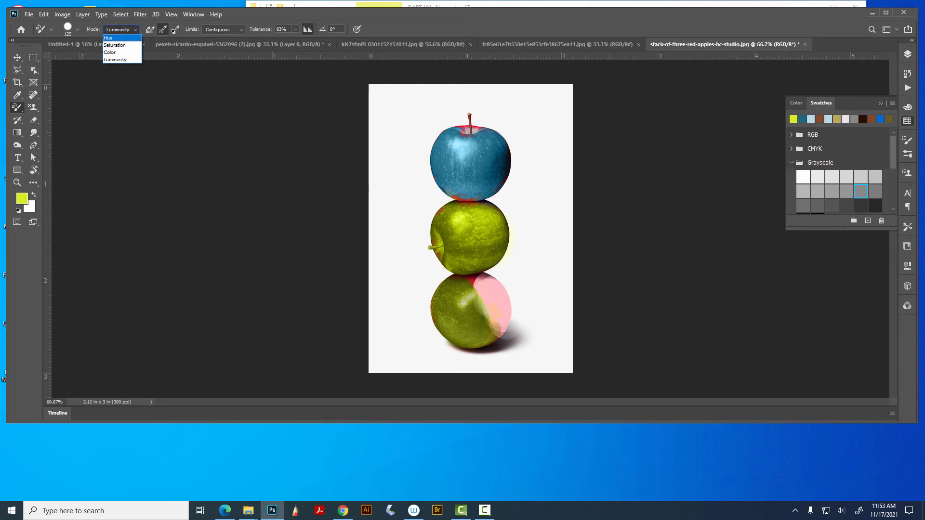
left_click(111, 52)
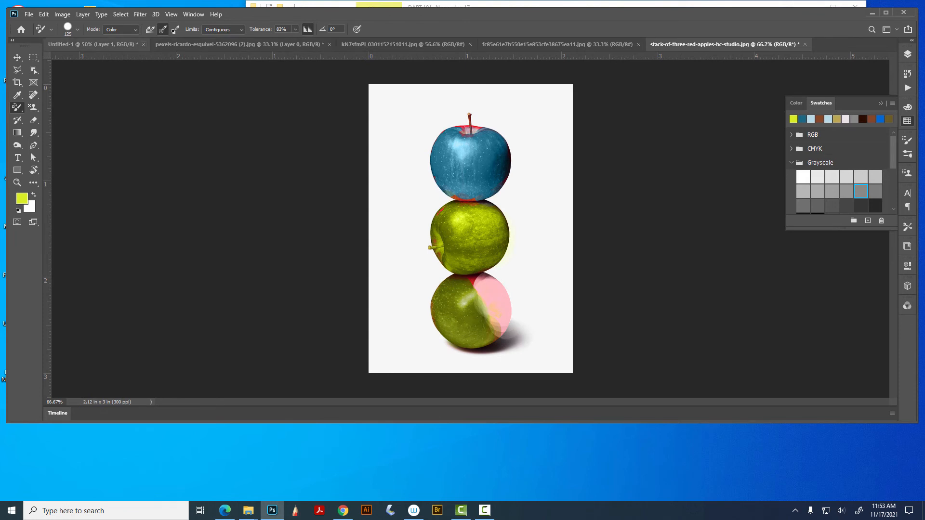
Step: Keep the Untitled-1 document open and open the bright blue sports car image from the DART 101- November 17 folder
left_click(144, 44)
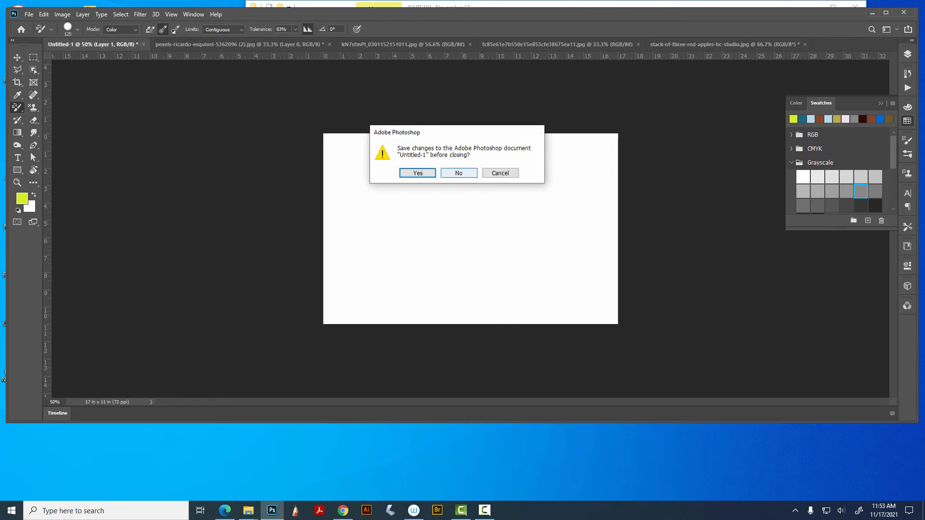
left_click(499, 173)
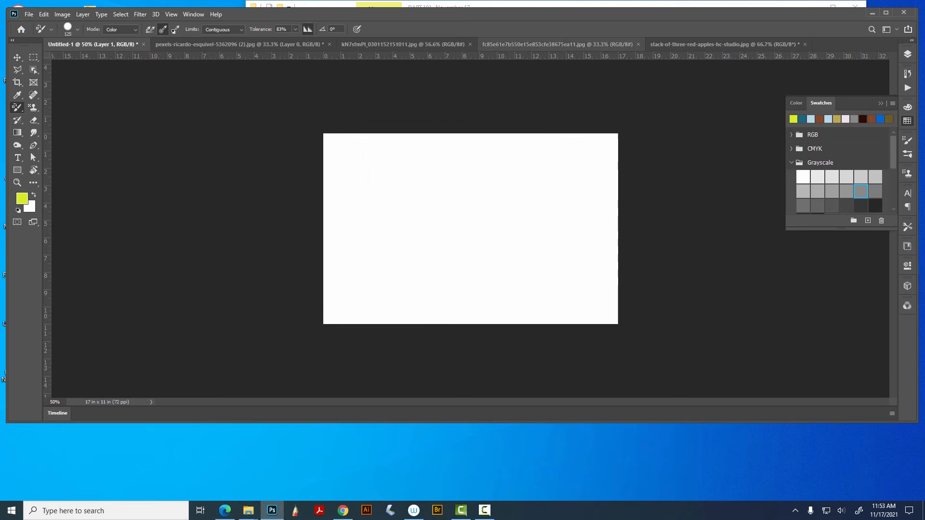
left_click_drag(433, 14, 400, 35)
left_click(416, 126)
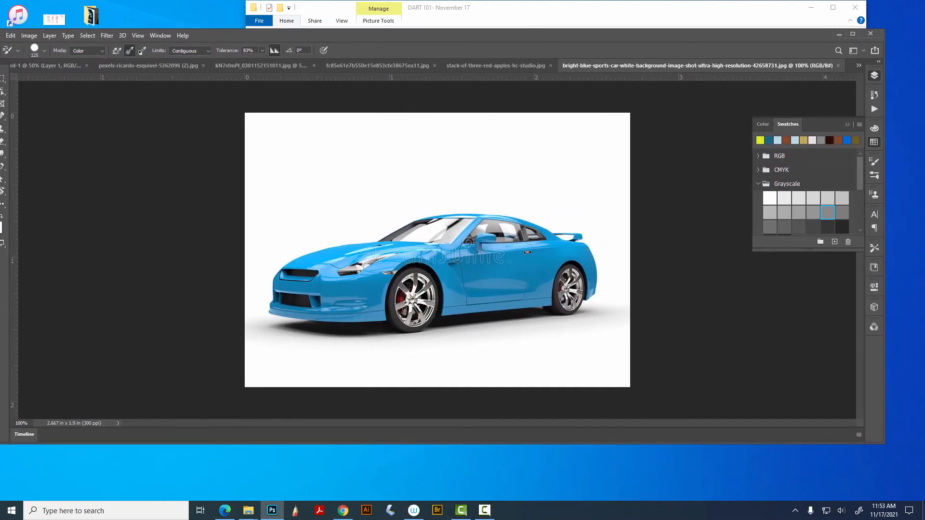
Step: Check the car image's layers and pick the pure red swatch from the RGB group as the foreground colour
left_click(874, 75)
left_click(873, 76)
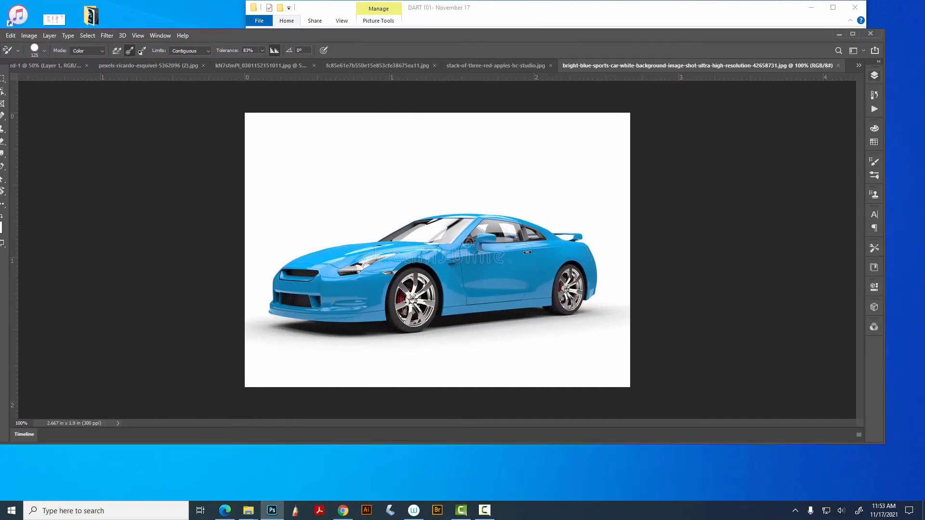
left_click(873, 75)
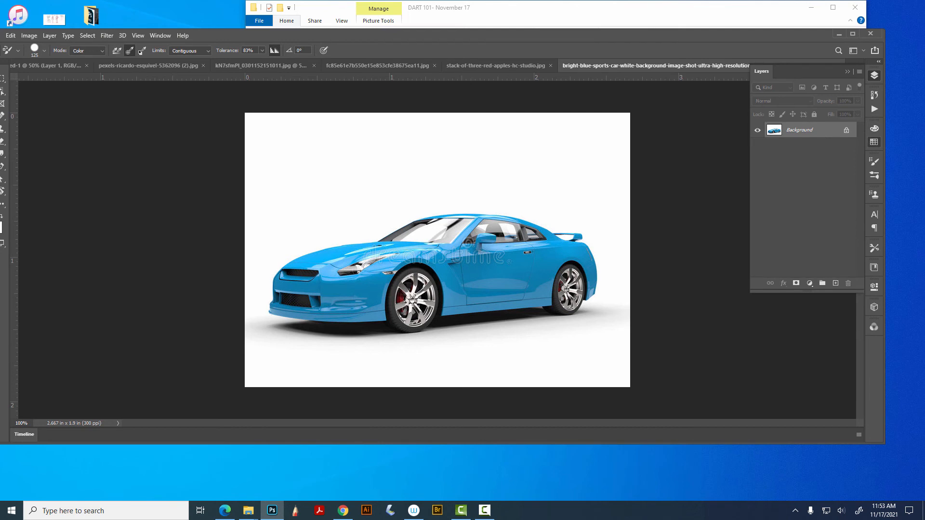
left_click(874, 141)
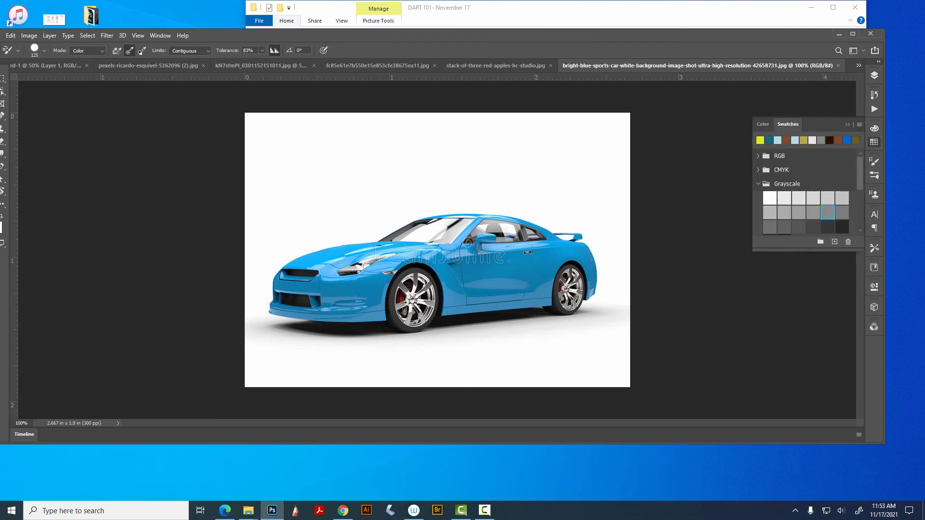
left_click(758, 156)
left_click(770, 169)
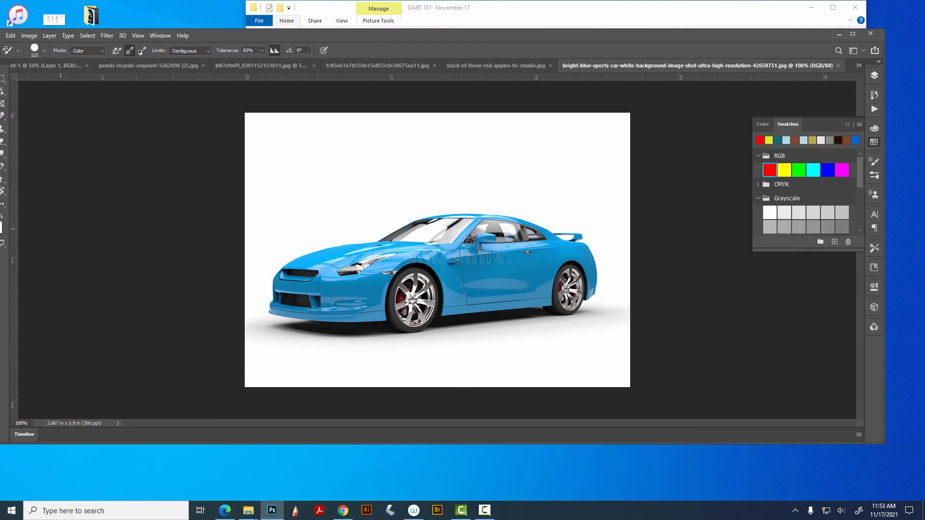
Step: Change the foreground colour from pure red to a slightly darker, less saturated red in the Color Picker
left_click_drag(482, 34, 515, 31)
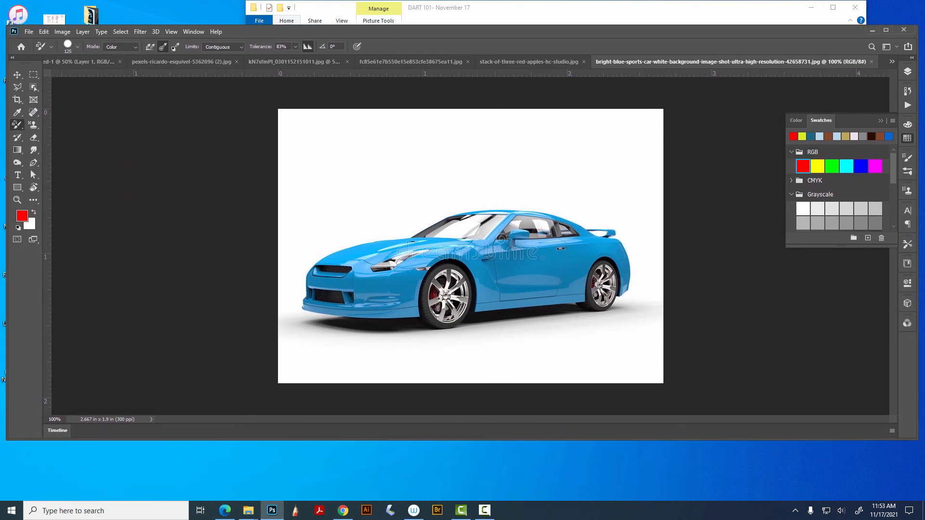
left_click(21, 215)
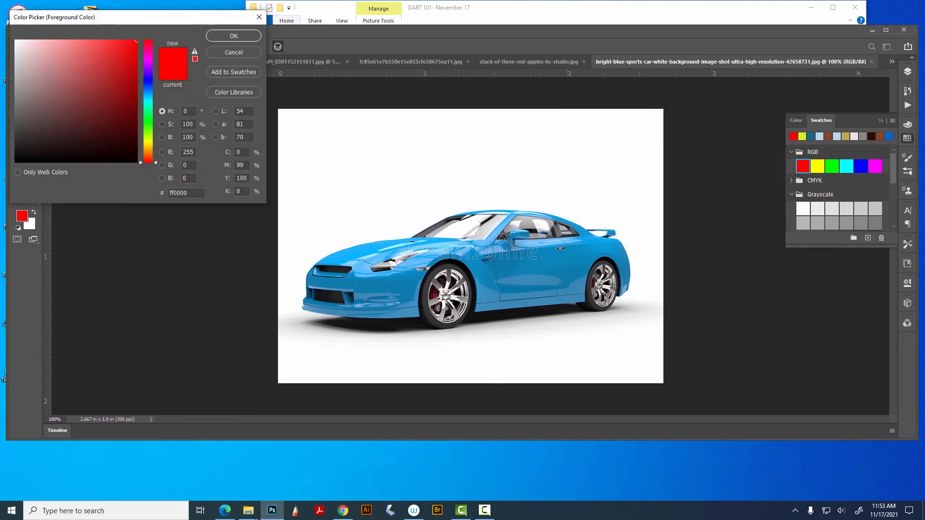
left_click(103, 84)
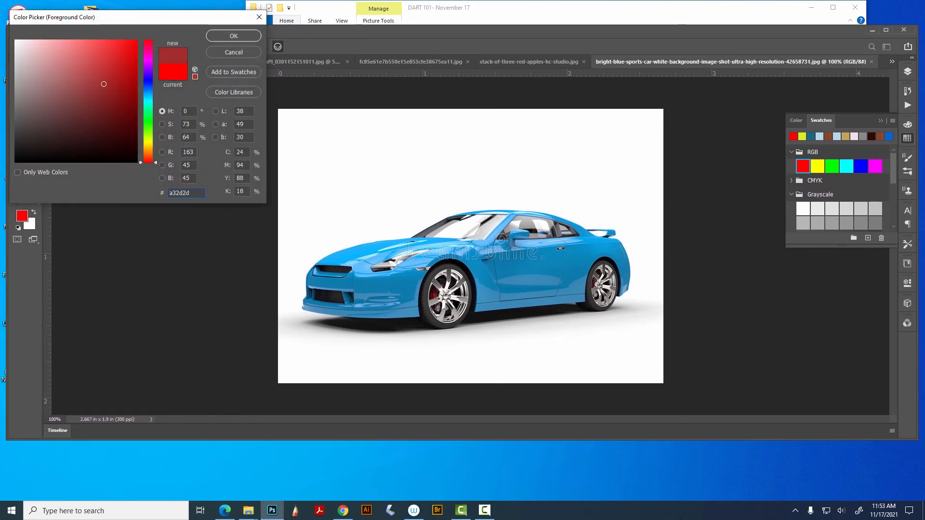
left_click(100, 67)
key("Return")
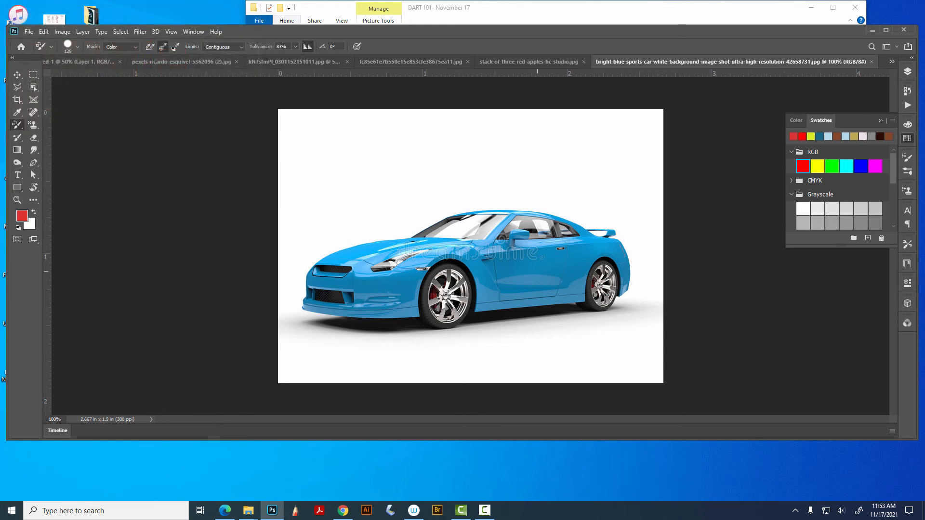
Step: Try recolouring the car's side and front fender red with a brush size of 50, and revert the image
key("bracketleft")
key("bracketleft")
key("bracketleft")
left_click(907, 72)
left_click(907, 72)
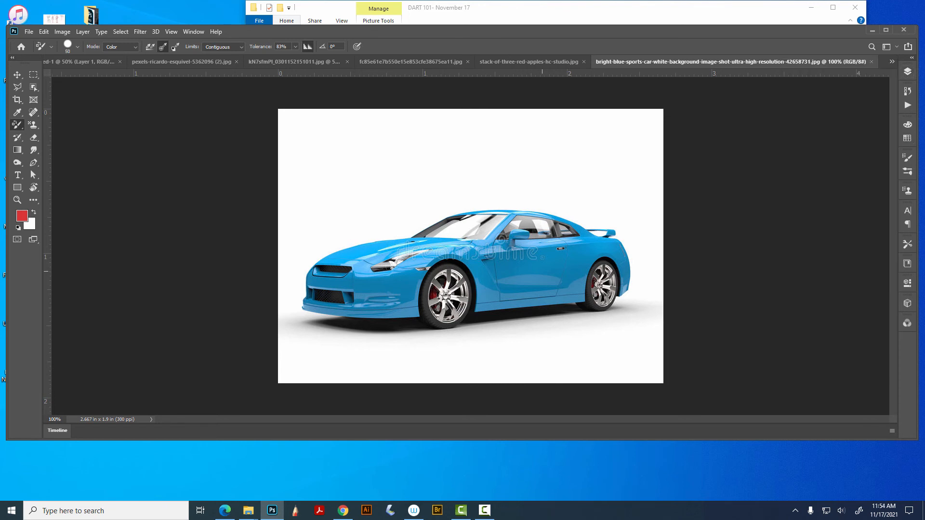
mouse_move(542, 271)
left_mouse_down()
mouse_move(522, 282)
mouse_move(559, 284)
mouse_move(508, 297)
mouse_move(575, 292)
mouse_move(590, 243)
mouse_move(542, 253)
mouse_move(549, 256)
mouse_move(467, 256)
mouse_move(496, 279)
mouse_move(485, 274)
mouse_move(479, 284)
mouse_move(489, 288)
mouse_move(485, 302)
mouse_move(466, 257)
mouse_move(425, 253)
mouse_move(383, 284)
left_mouse_up()
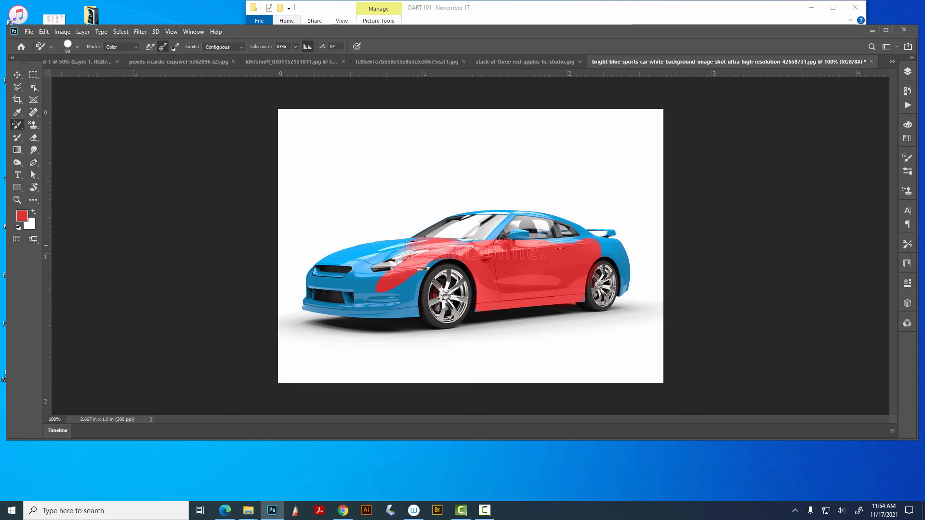
key("F12")
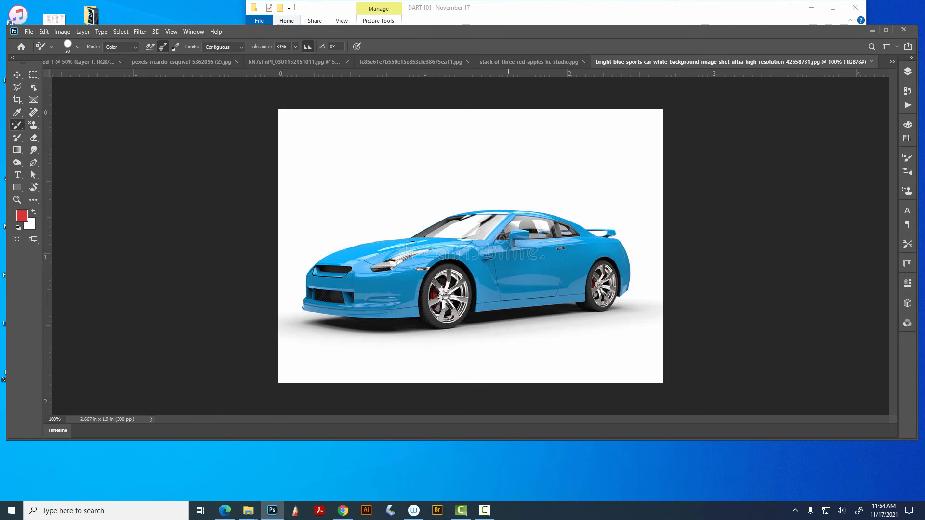
Step: Recolour part of the car door red and try the windshield pillar with Contiguous limits and a brush size of 30, undoing the pillar stroke
mouse_move(511, 274)
left_mouse_down()
mouse_move(552, 269)
mouse_move(491, 249)
left_mouse_up()
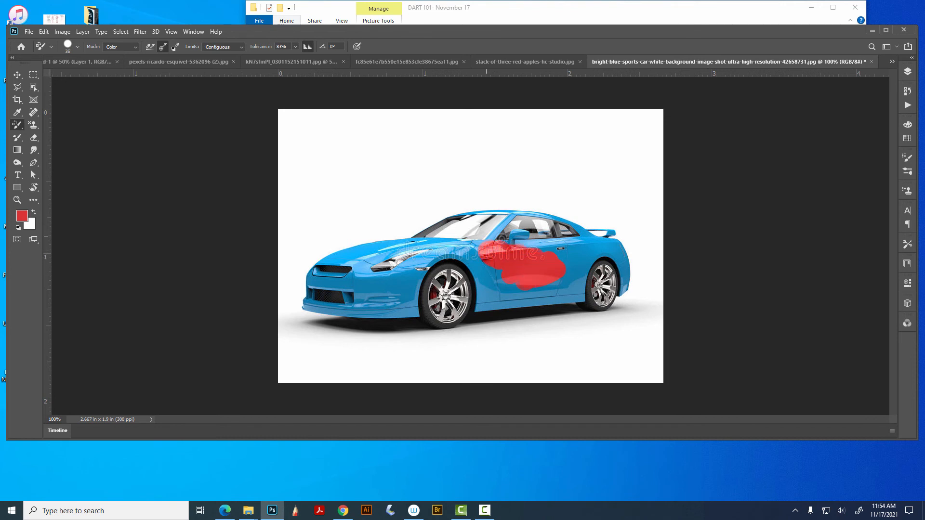
key("z")
left_click_drag(497, 240, 552, 222)
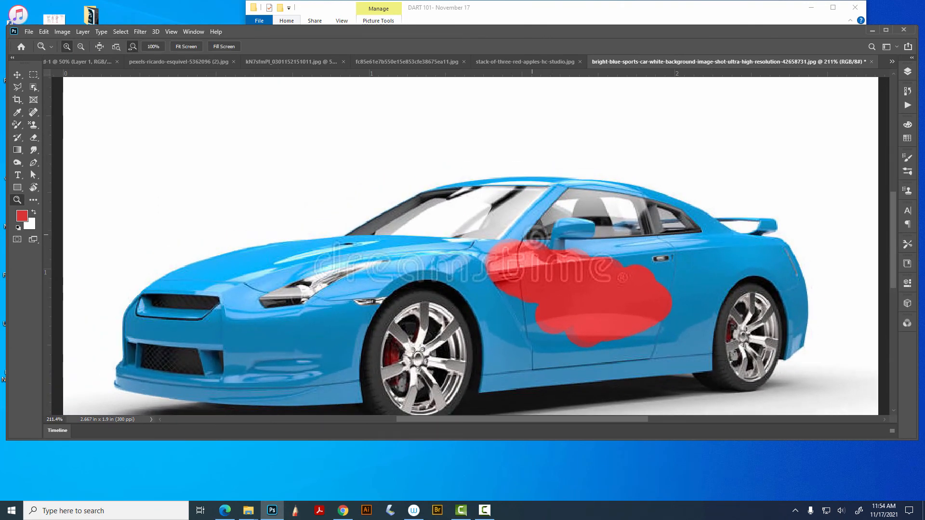
key("b")
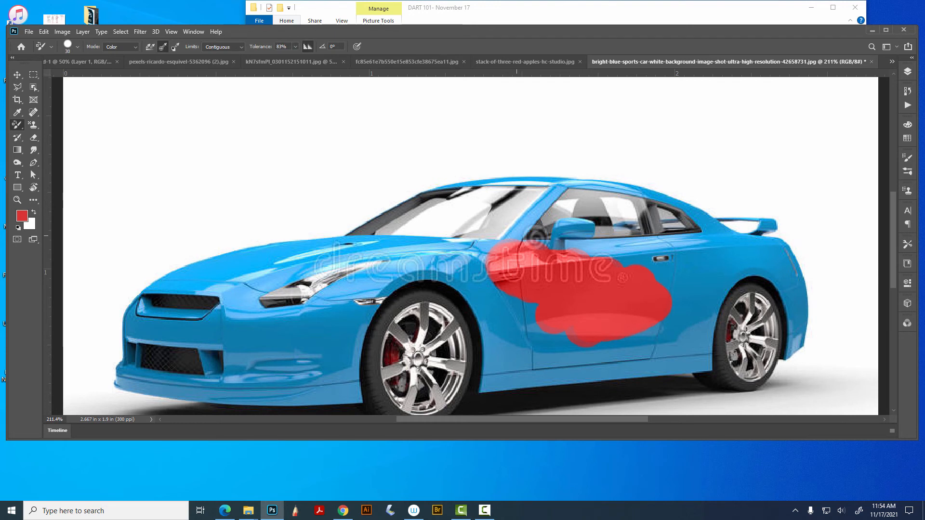
left_click(520, 228)
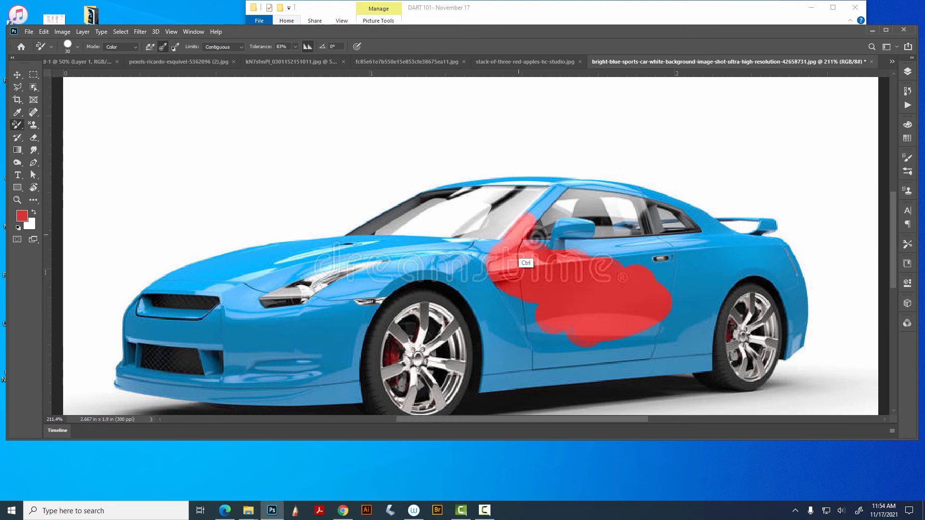
key("ctrl+z")
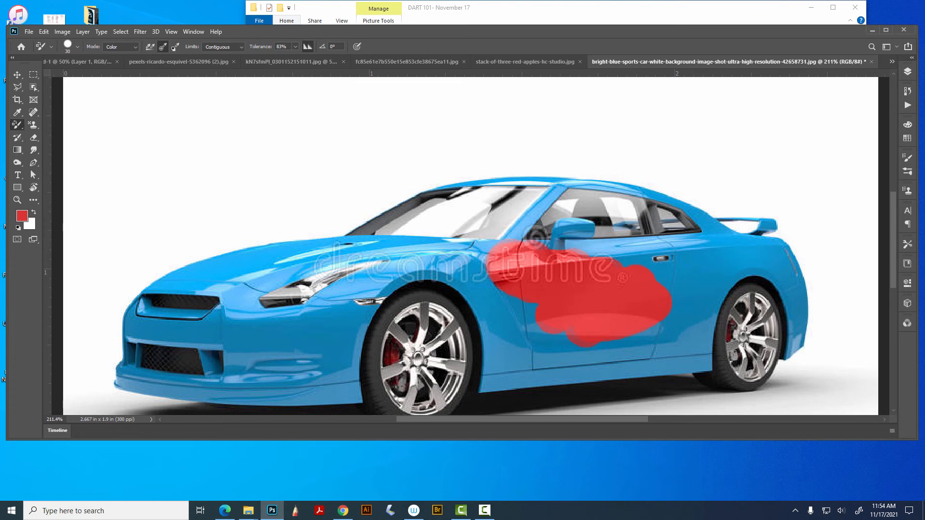
Step: Set the limits to Find Edges, try recolouring the windshield pillar red, and undo the stroke
left_click(222, 47)
left_click(221, 71)
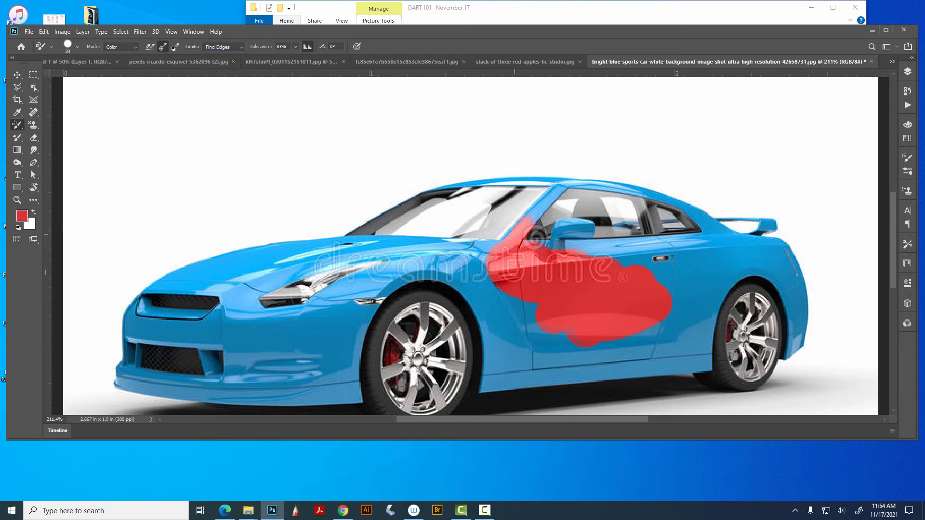
left_click_drag(533, 213, 515, 231)
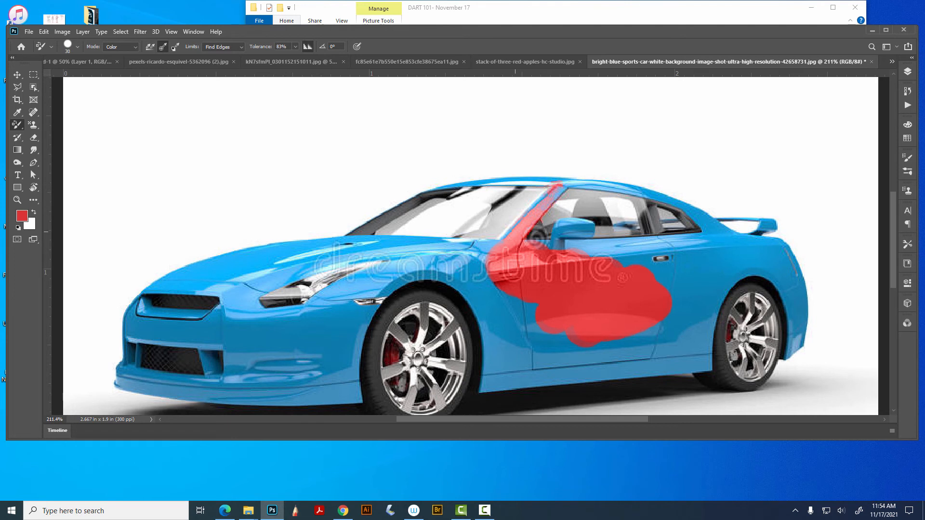
key("ctrl+z")
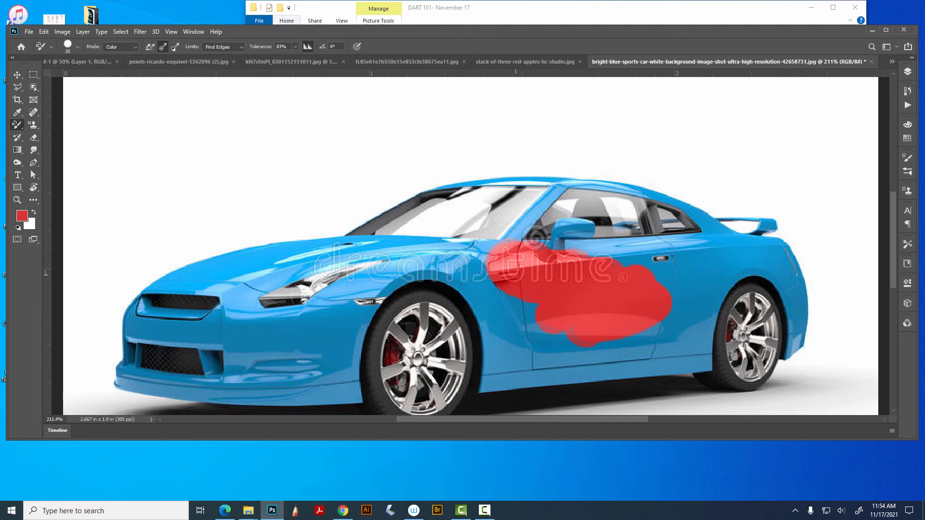
left_click(126, 47)
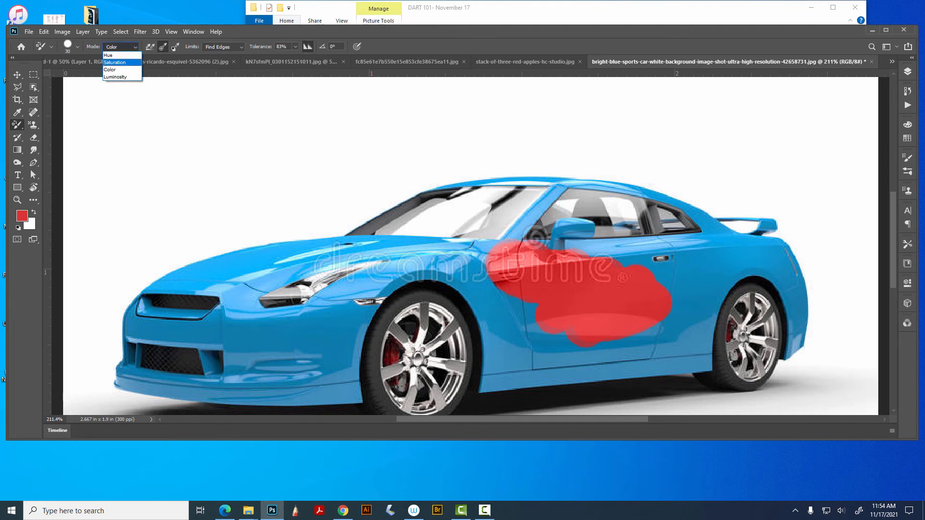
left_click(126, 62)
left_click(124, 47)
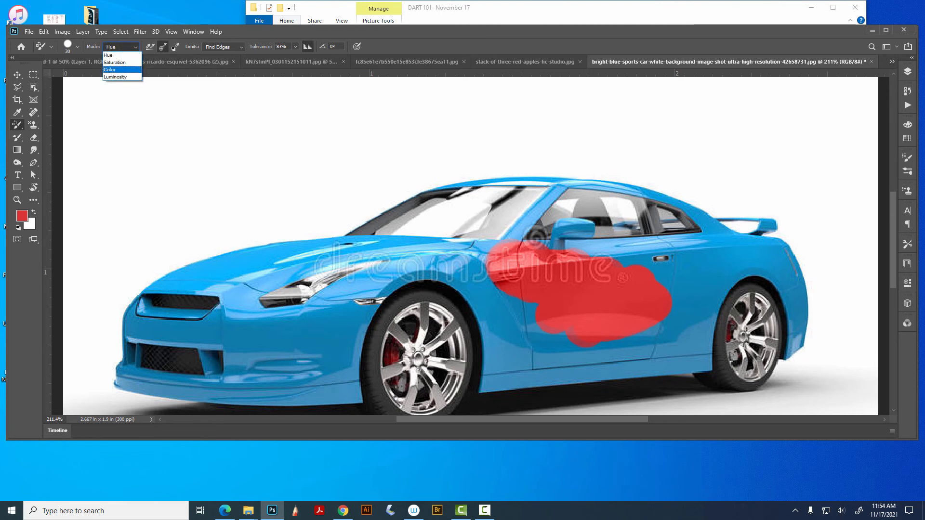
left_click(125, 69)
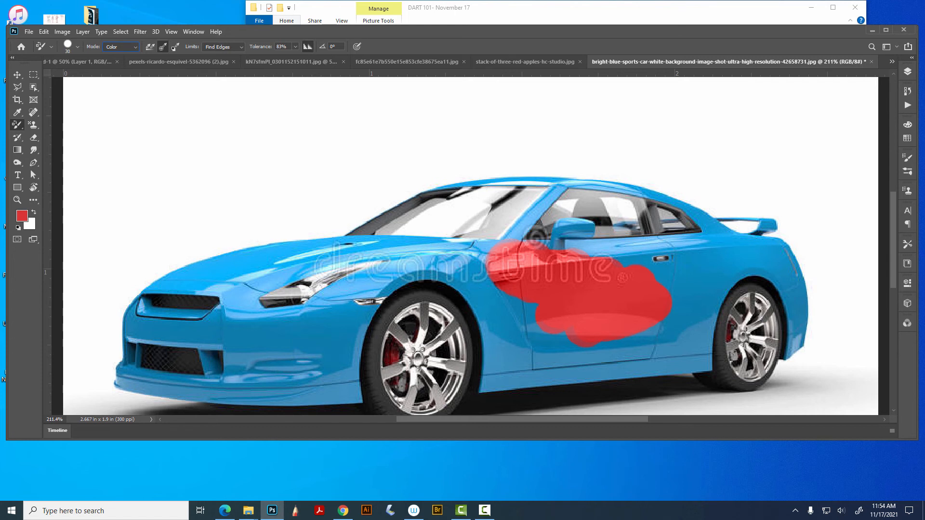
Step: Recolour the windshield pillar red from the fender up to the roof, reducing the brush size to 10
left_click(520, 232)
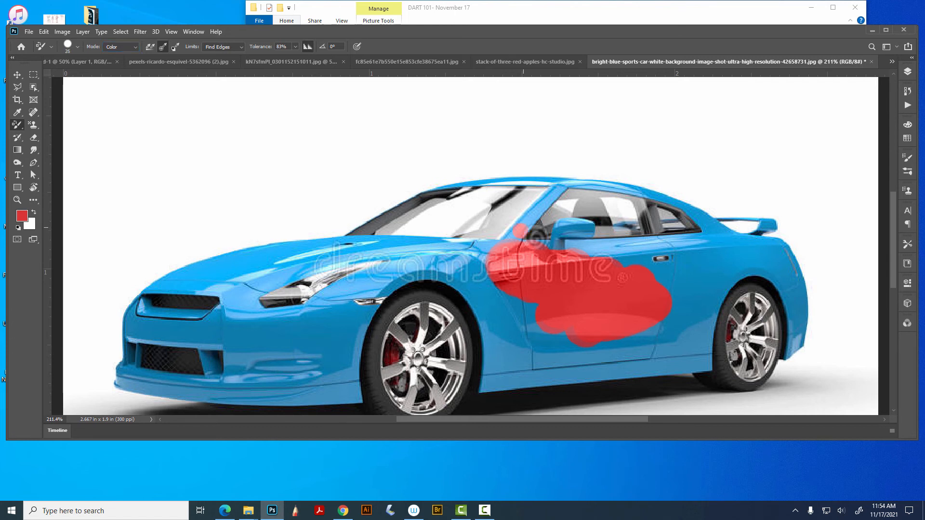
key("bracketleft")
key("bracketleft")
left_click_drag(523, 226, 562, 185)
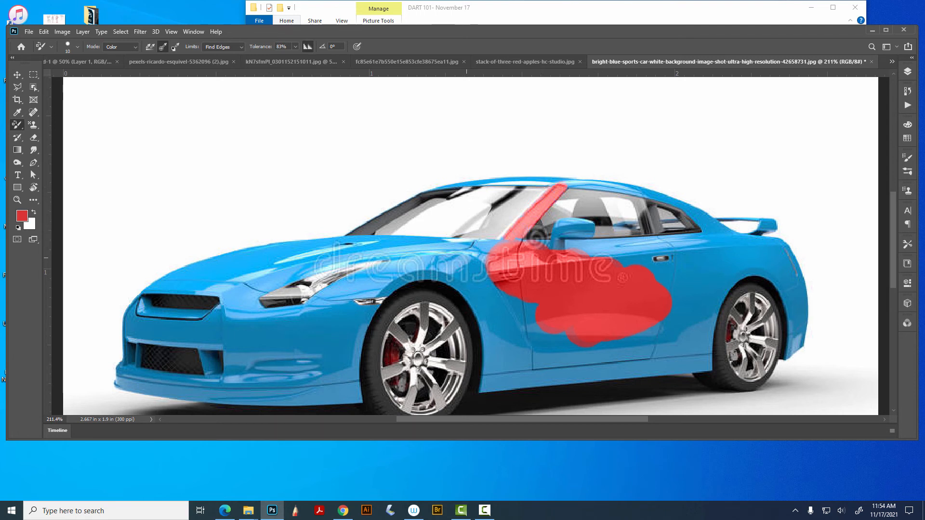
mouse_move(371, 270)
left_mouse_down()
mouse_move(433, 262)
mouse_move(345, 280)
mouse_move(309, 306)
mouse_move(362, 286)
mouse_move(289, 352)
mouse_move(302, 380)
mouse_move(335, 374)
mouse_move(351, 306)
mouse_move(342, 322)
mouse_move(362, 313)
mouse_move(367, 321)
left_mouse_up()
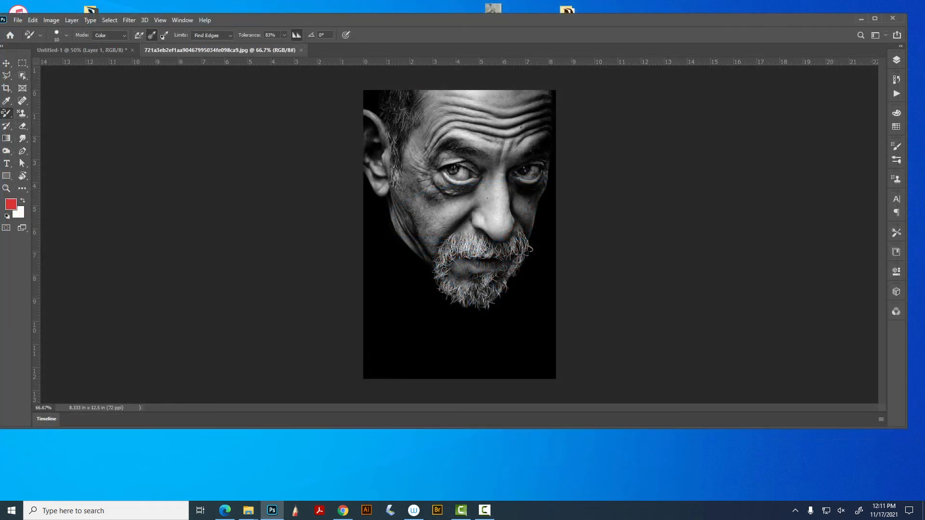
Step: Show the recorded actions and delete the custom action set that contains the sepia action
left_click_drag(289, 19, 290, 7)
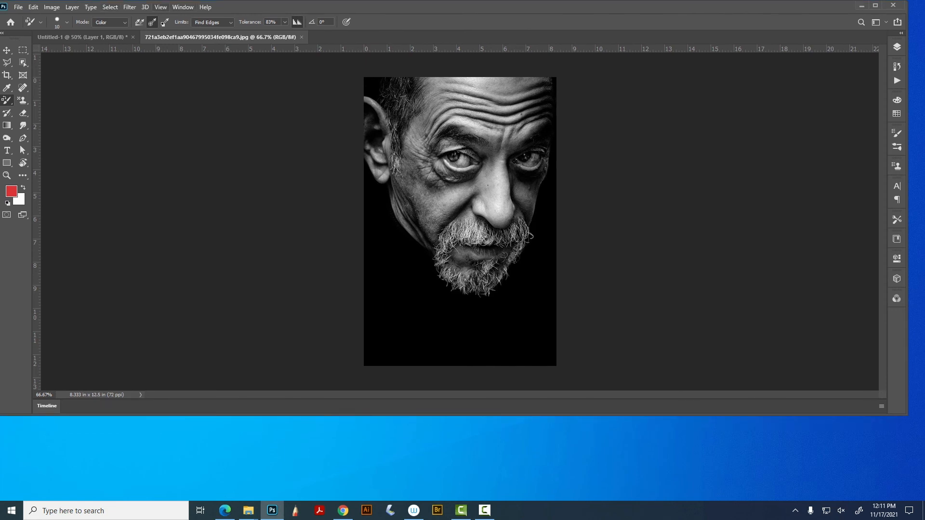
left_click(182, 6)
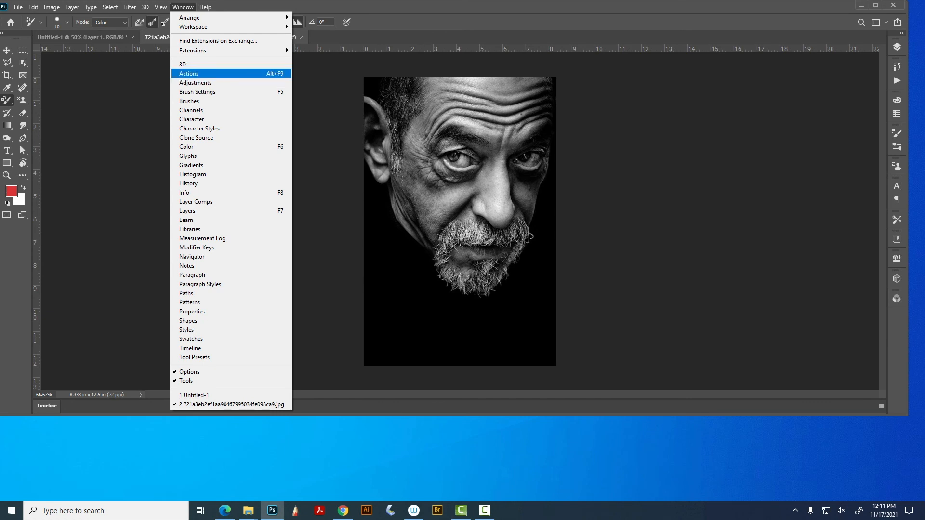
key("Escape")
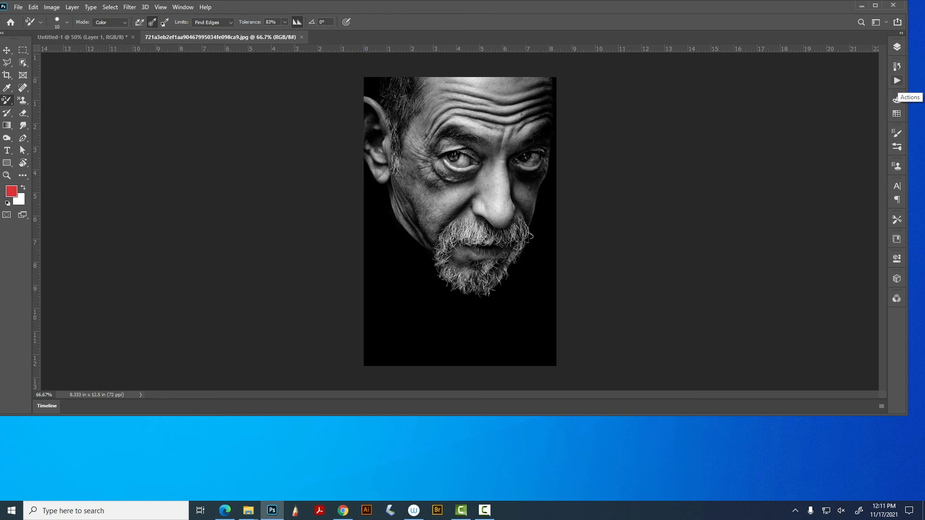
left_click(897, 80)
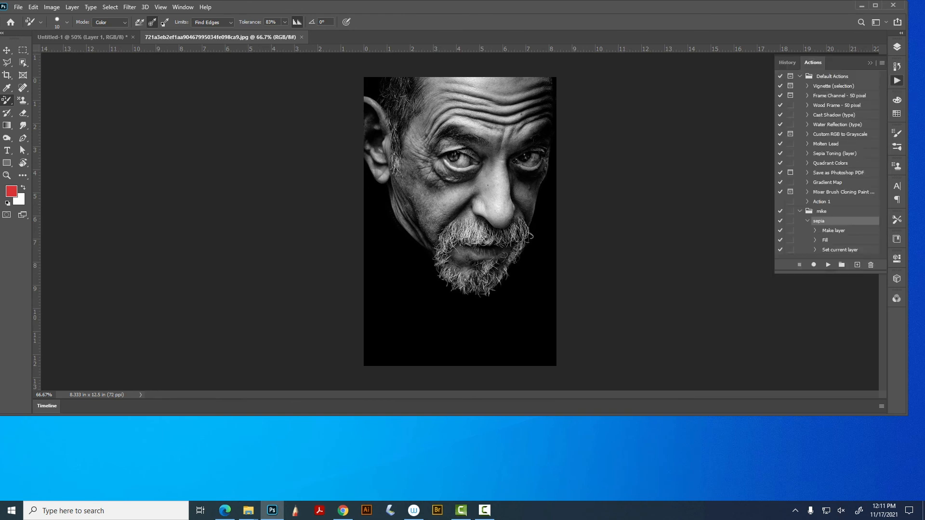
left_click(838, 211)
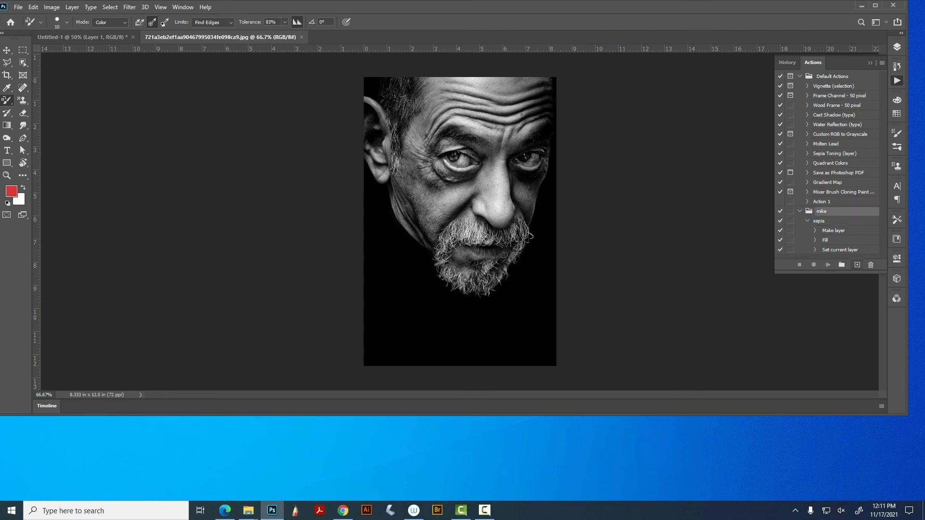
left_click(870, 264)
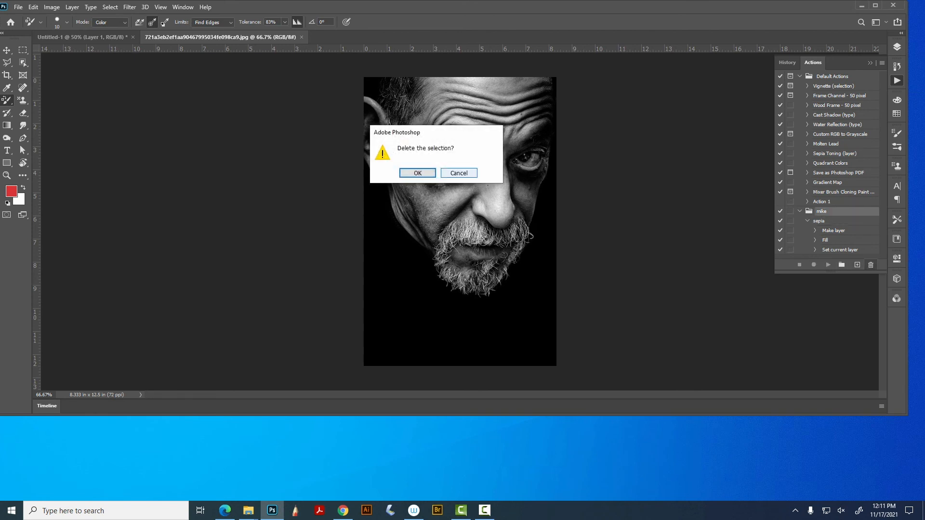
left_click(417, 173)
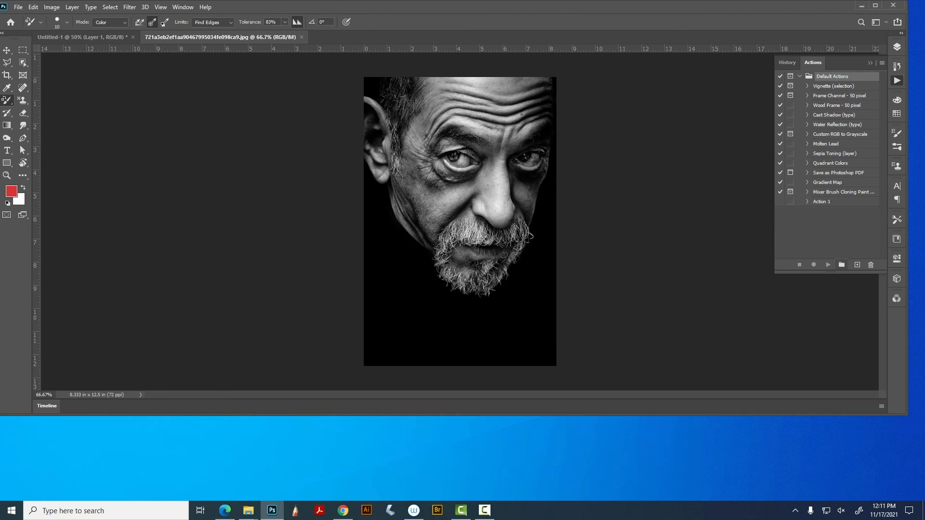
Step: Create a new action set named with the presenter's first name
left_click(842, 264)
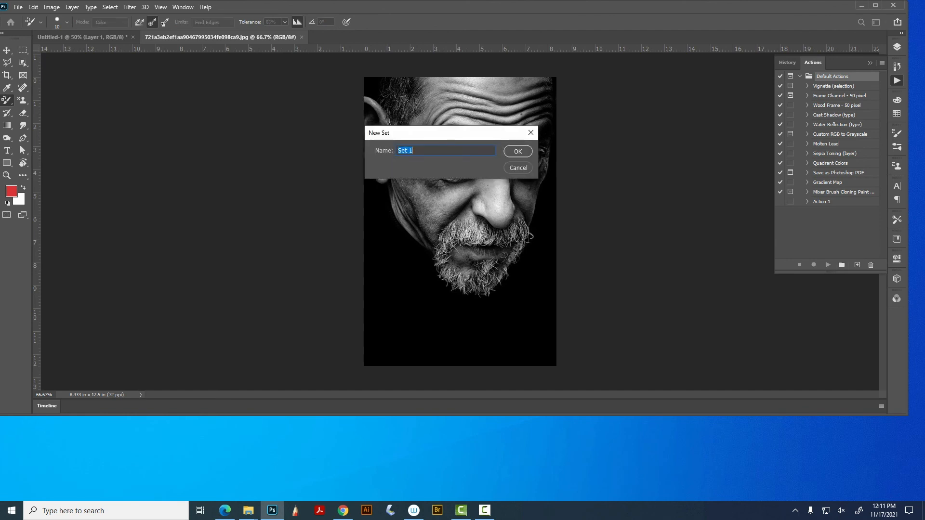
type("mike")
key("Return")
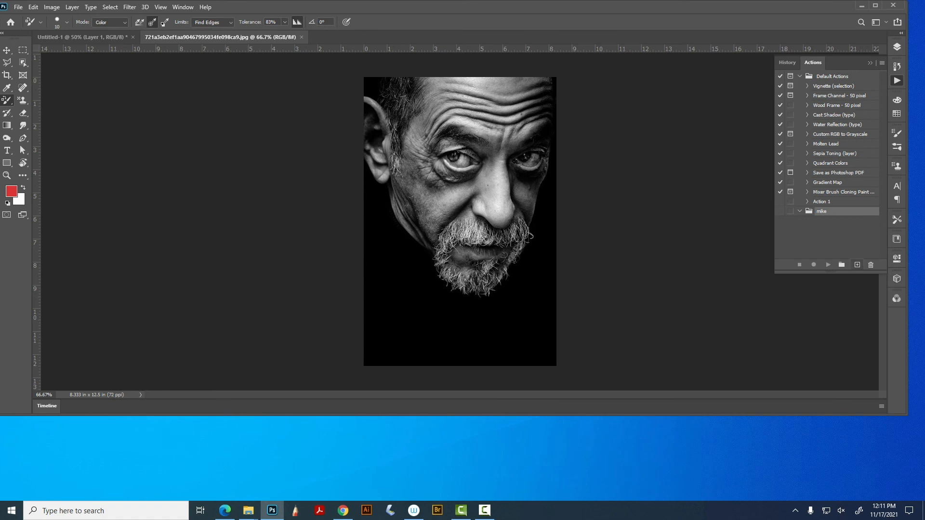
Step: Create an action named demo in the new set, with no function key or colour, and start recording
left_click(856, 265)
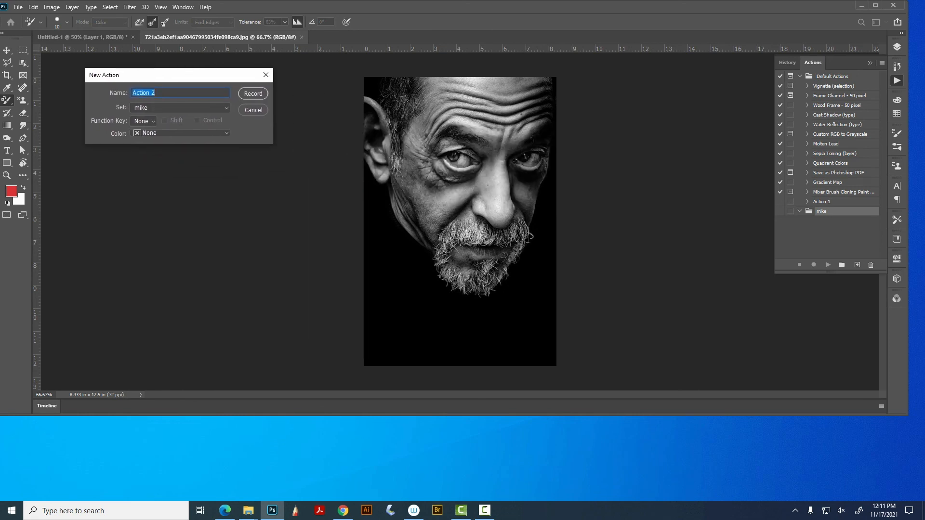
left_click(143, 121)
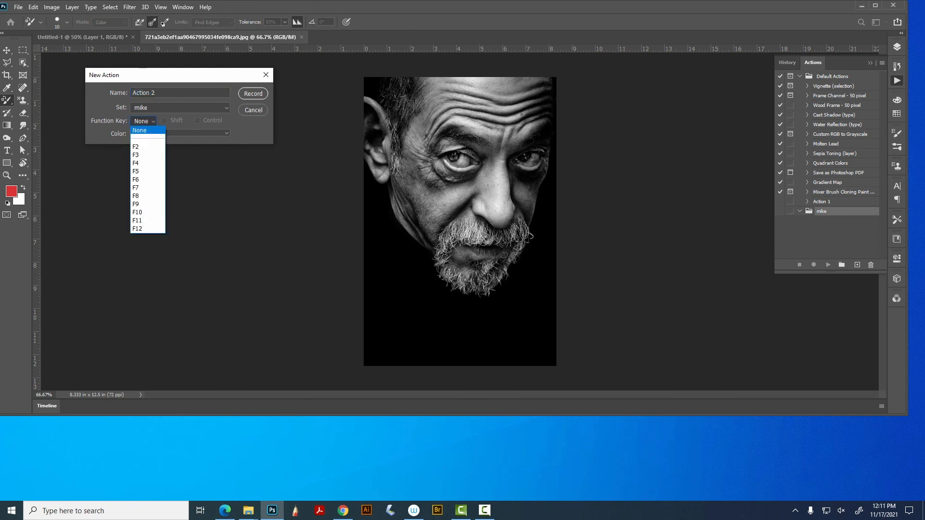
key("Escape")
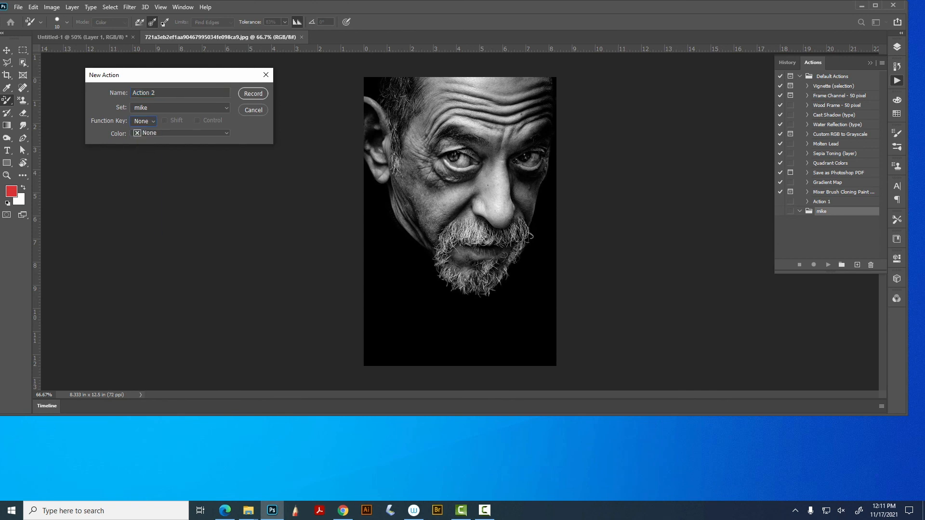
left_click(180, 132)
key("Escape")
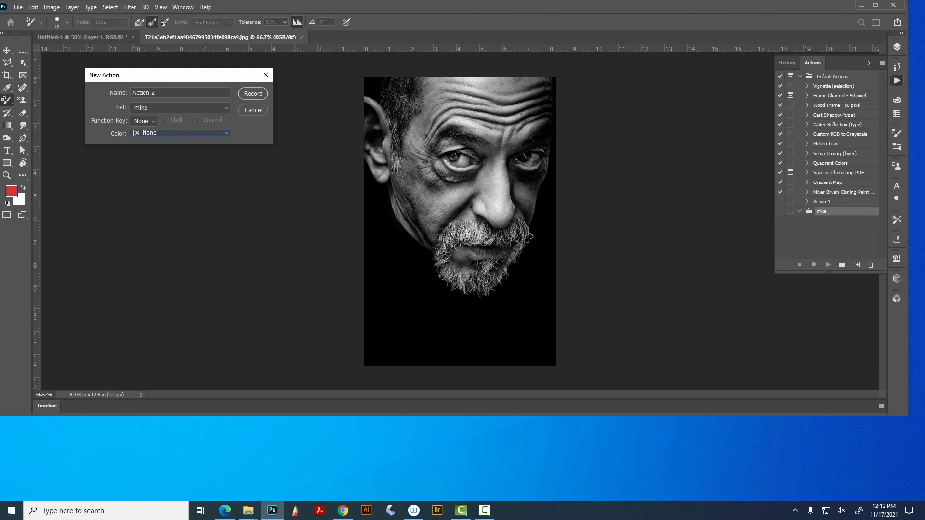
key("Tab")
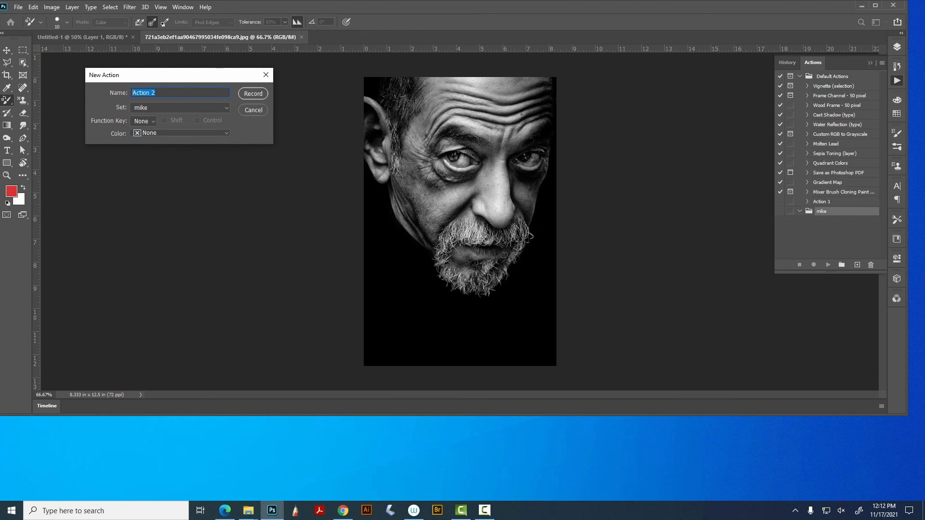
type("demo")
key("Return")
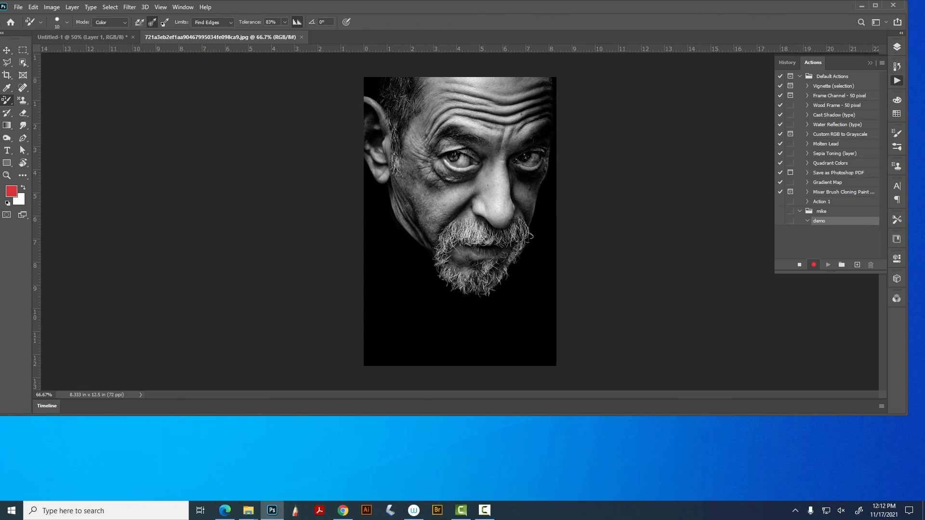
Step: Add a new layer above the portrait and fill it with the brown from the recent swatches
left_click(896, 47)
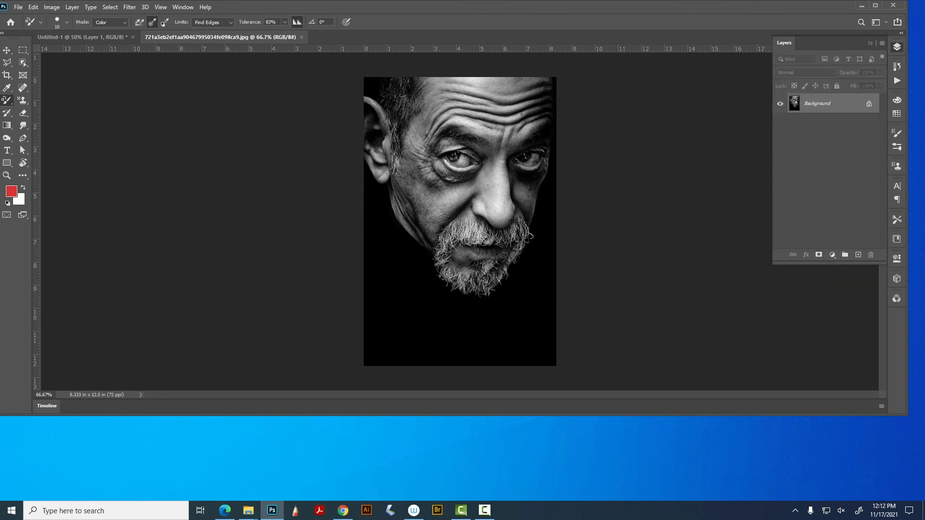
left_click(858, 254)
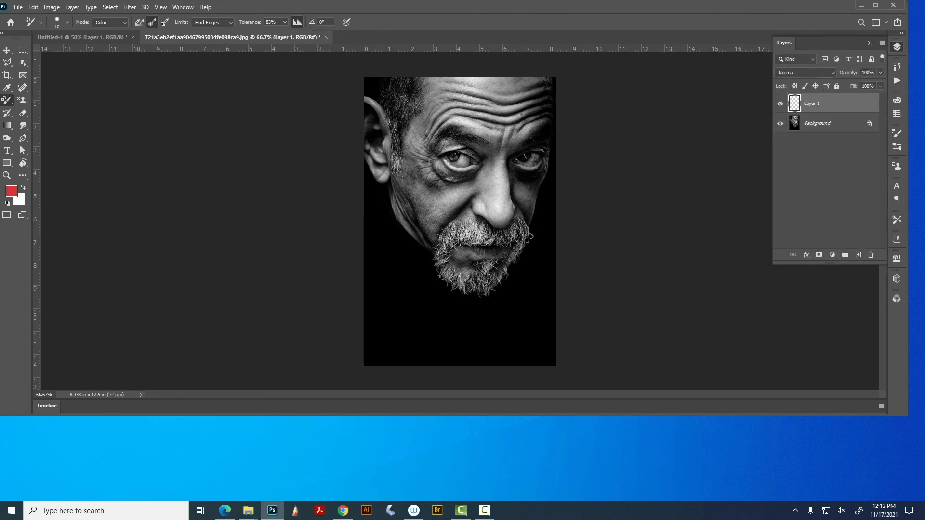
left_click(896, 113)
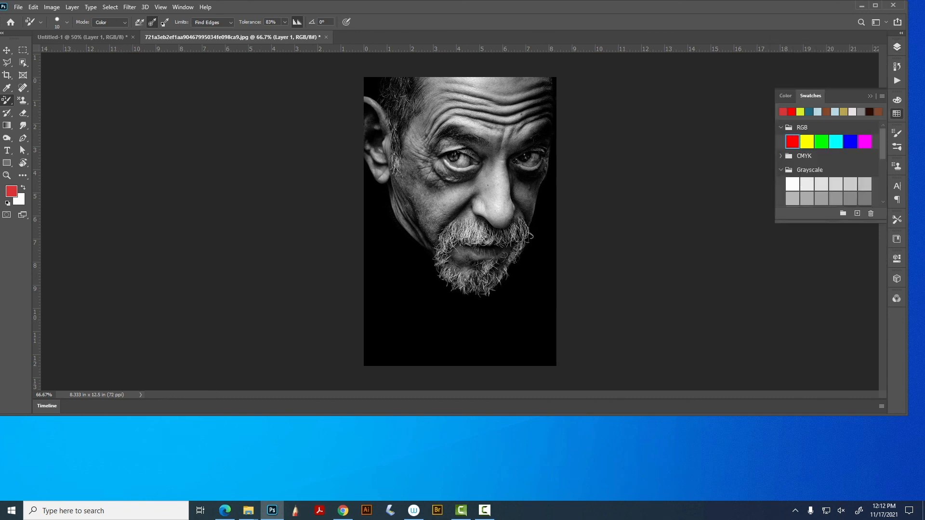
left_click(826, 112)
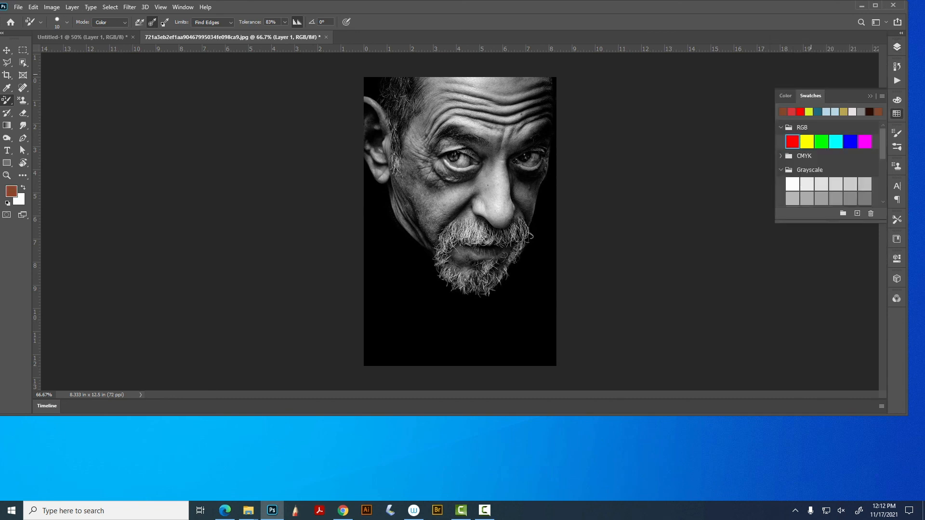
key("alt+BackSpace")
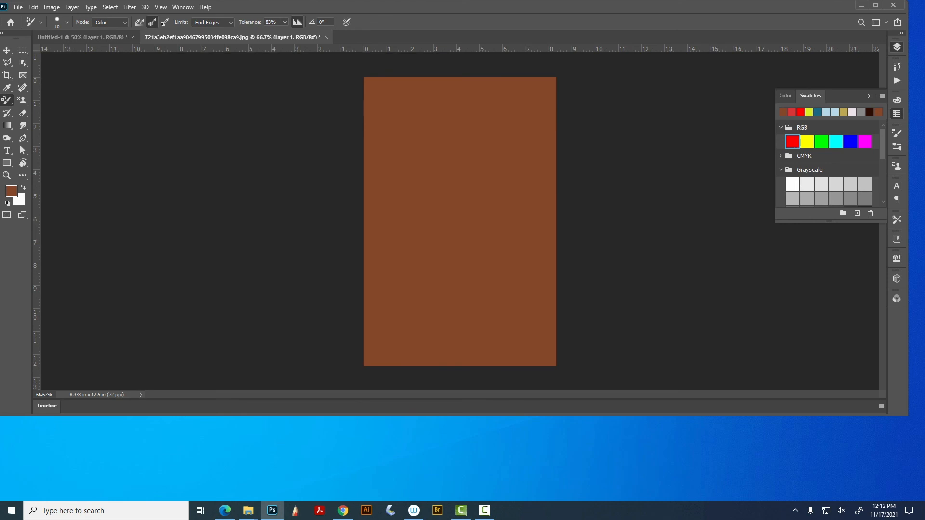
Step: Set the brown layer's blend mode to Multiply and lower its opacity to 57%
left_click(896, 47)
left_click(804, 72)
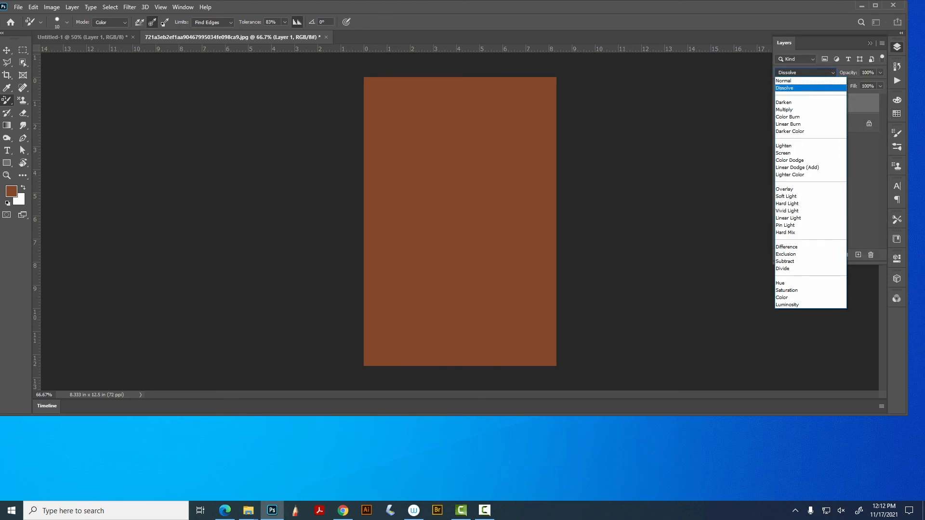
left_click(790, 102)
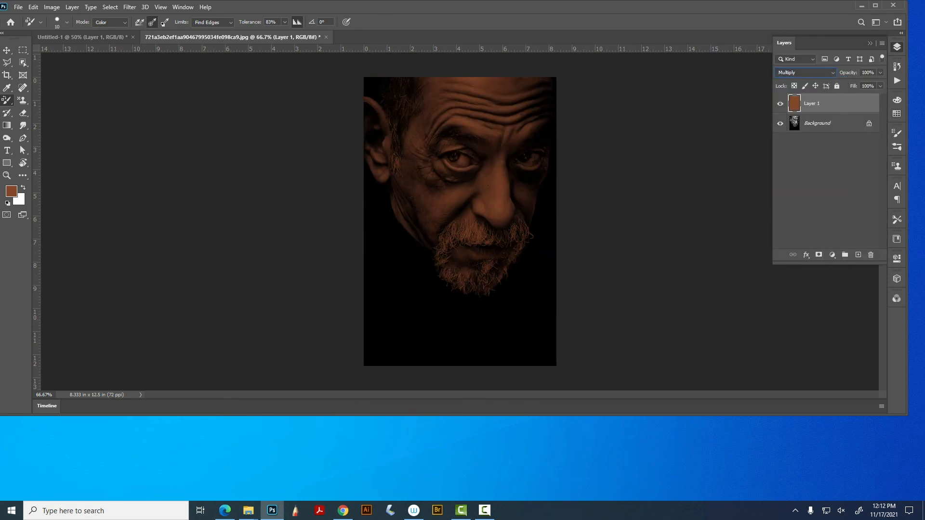
left_click(880, 72)
left_click_drag(882, 84, 861, 84)
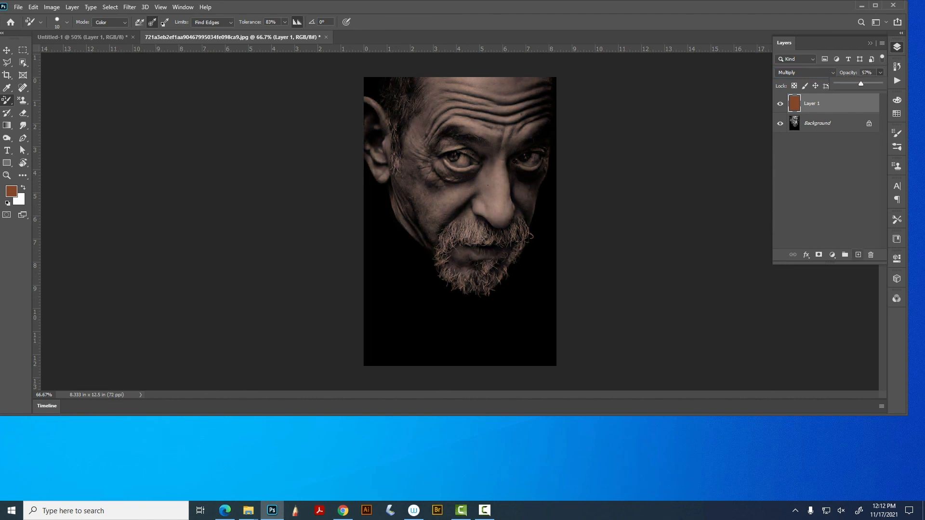
Step: Add a Gradient Map adjustment layer above the brown layer and set its gradient's dark colour stop to 3a1909
left_click(831, 254)
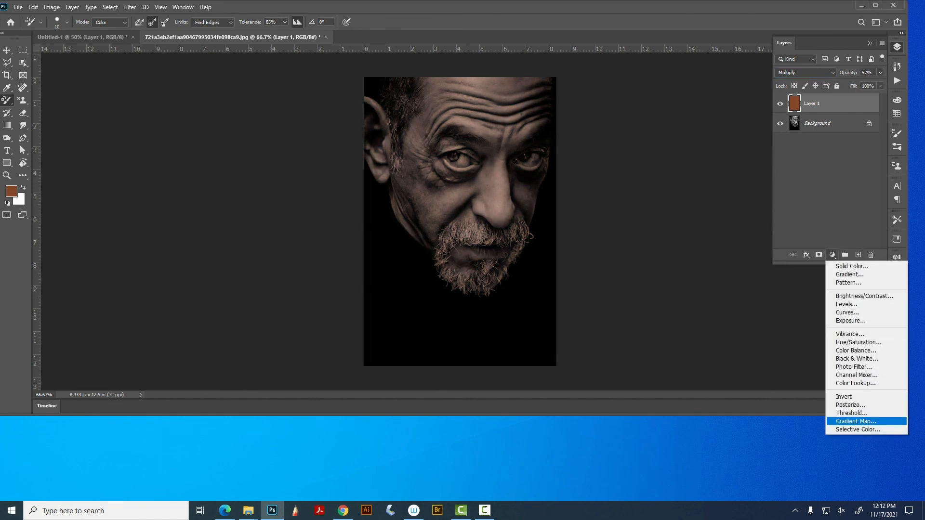
left_click(855, 421)
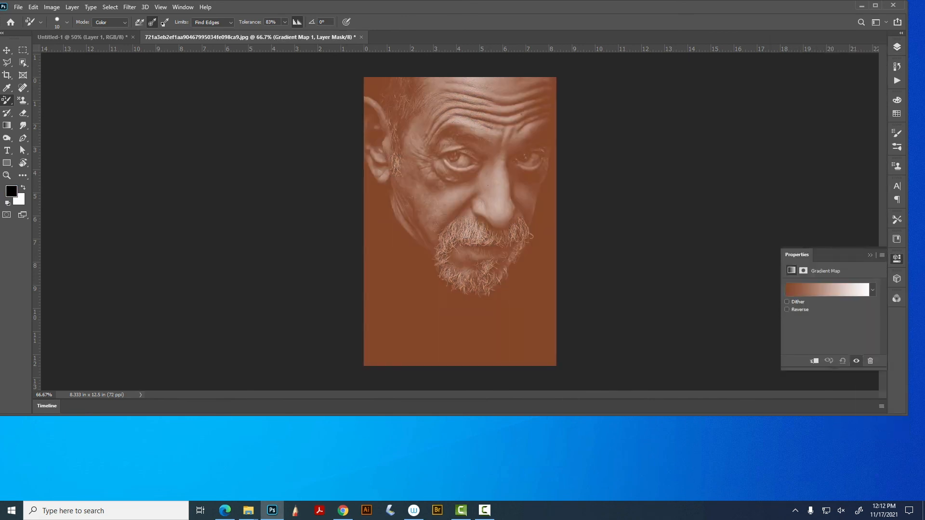
left_click(826, 290)
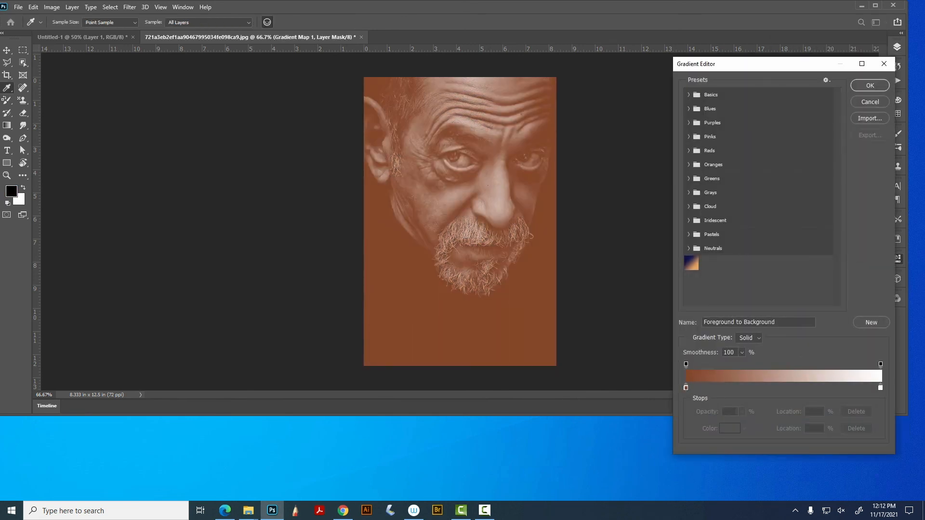
left_click(686, 387)
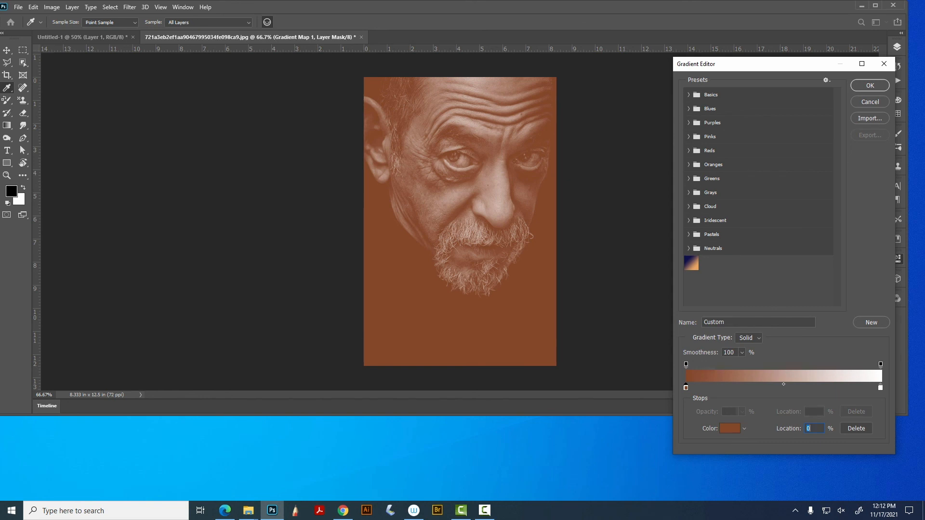
left_click(729, 429)
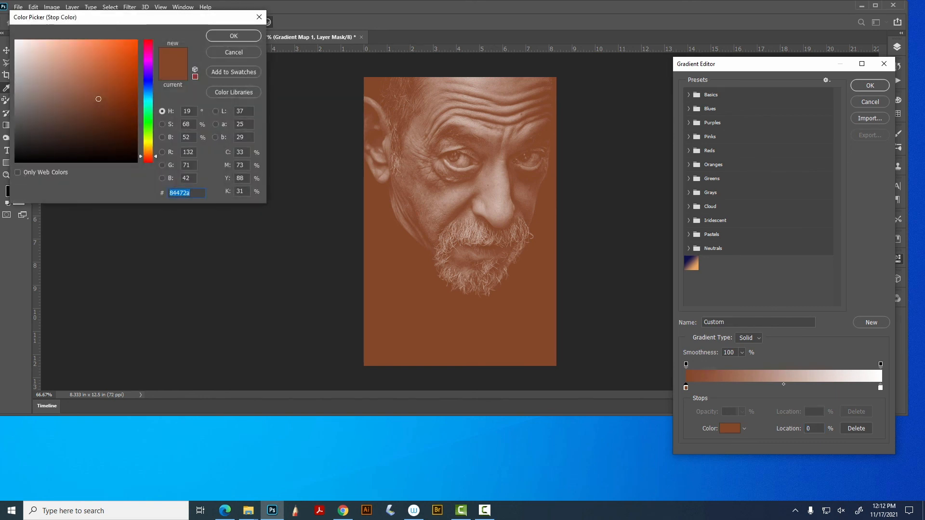
type("3a1909")
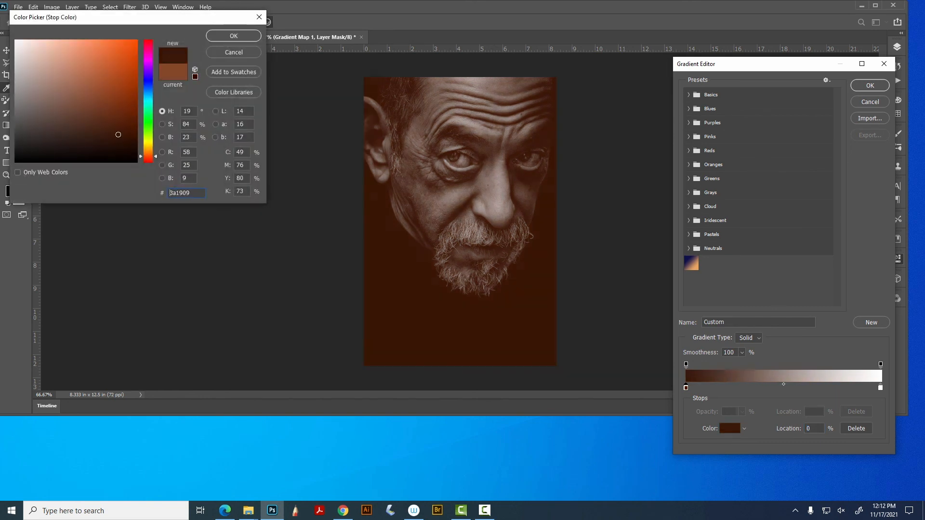
key("Return")
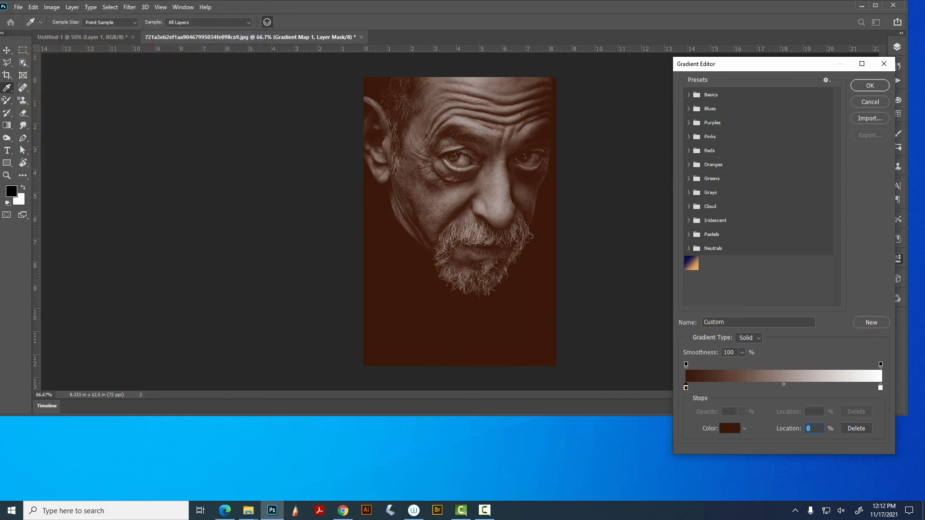
Step: Set the gradient's white end stop to light blue 85c1f3 and accept the edited gradient
left_click_drag(880, 387, 879, 387)
key("Up")
double_click(879, 387)
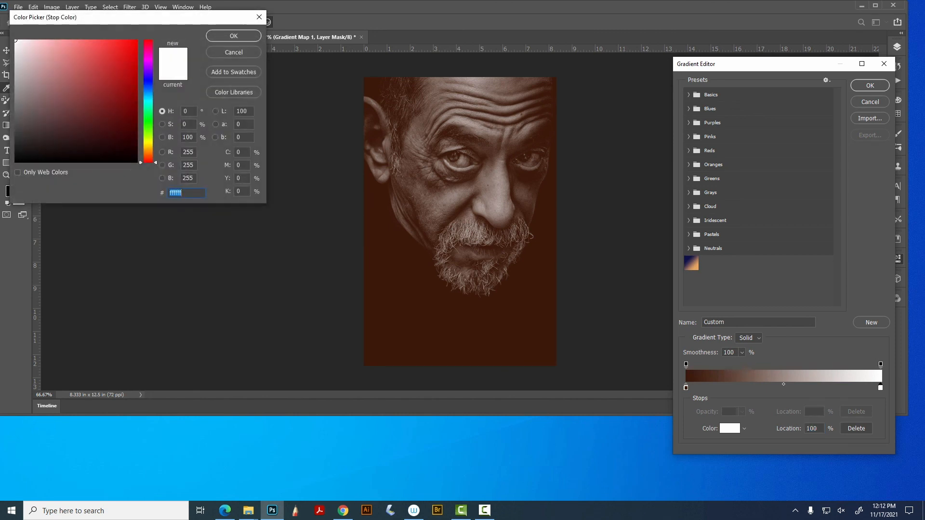
left_click_drag(148, 162, 148, 143)
left_click(117, 122)
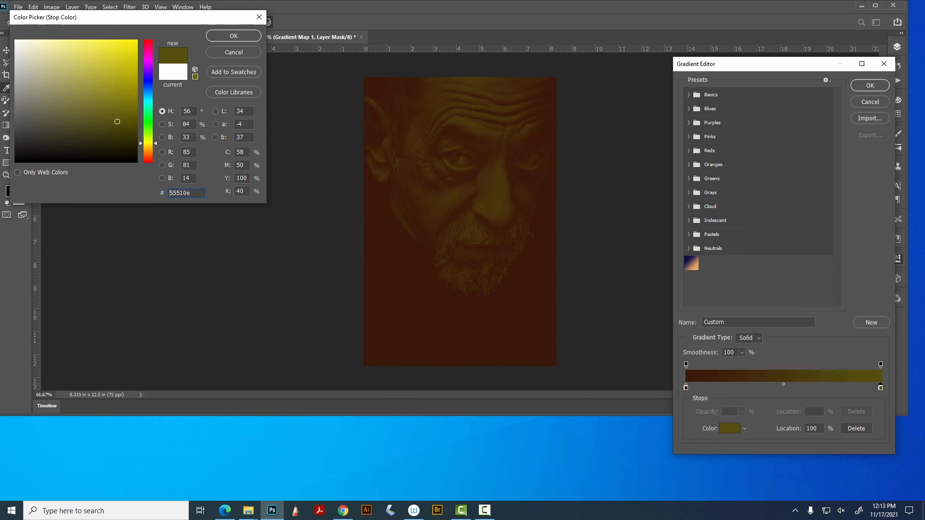
mouse_move(148, 81)
left_mouse_down()
mouse_move(148, 91)
mouse_move(81, 61)
mouse_move(69, 45)
left_mouse_up()
left_click(118, 83)
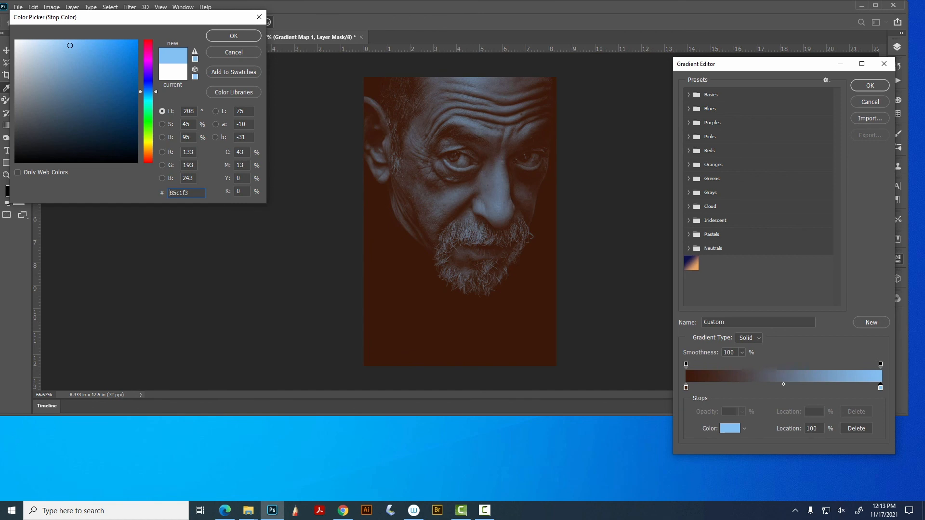
left_click(233, 36)
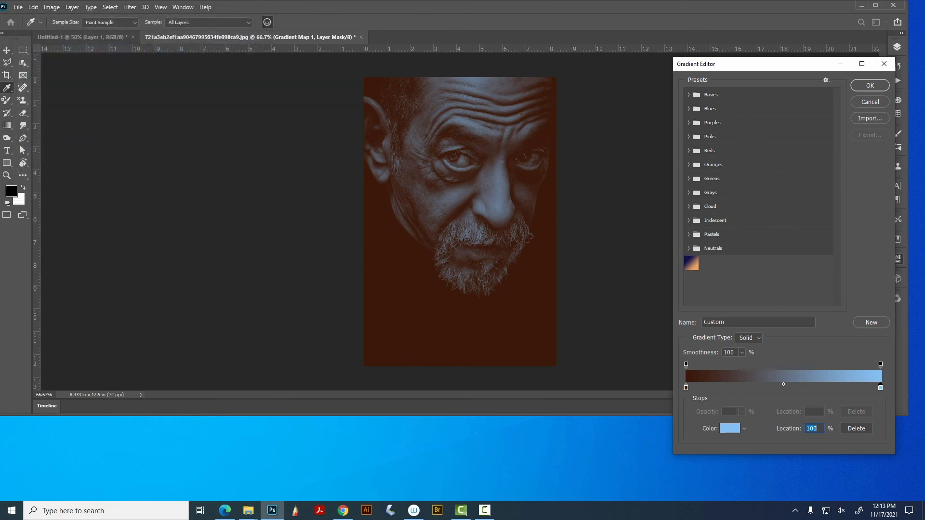
left_click(869, 85)
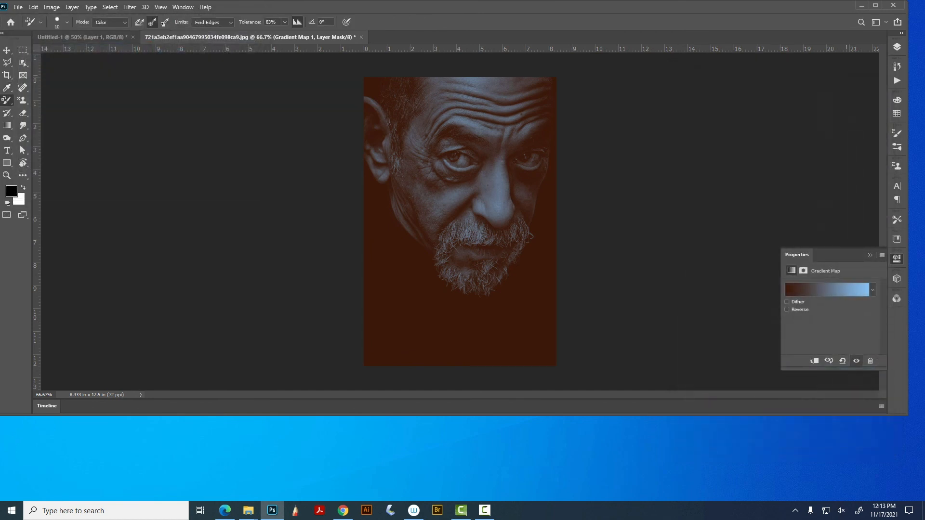
Step: Stop recording the demo action and collapse its list of recorded commands
left_click(896, 80)
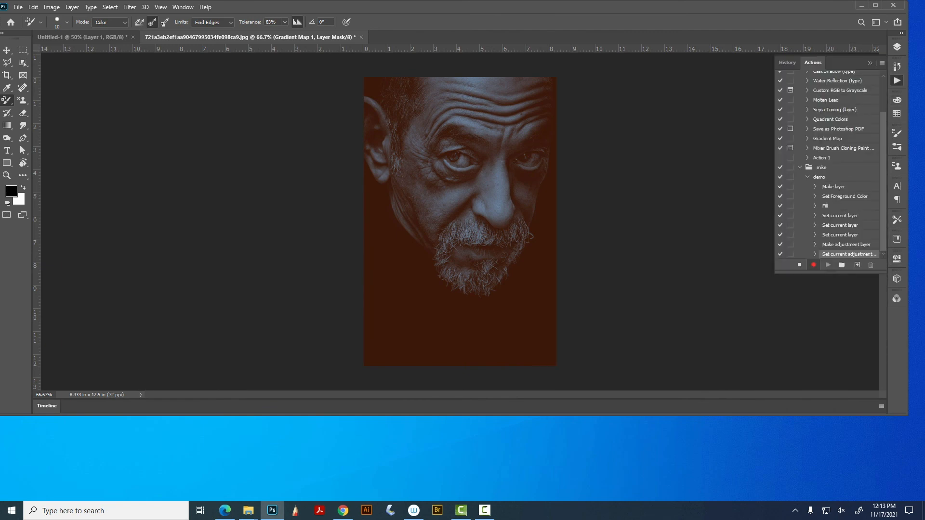
left_click(799, 264)
left_click(807, 177)
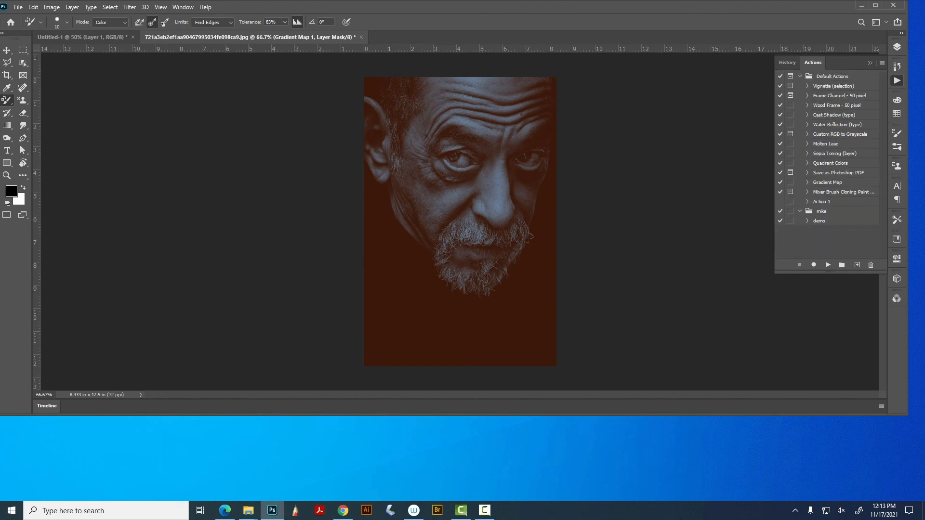
Step: Close the toned portrait without saving and open bwportraits_cover.jpg
left_click(360, 37)
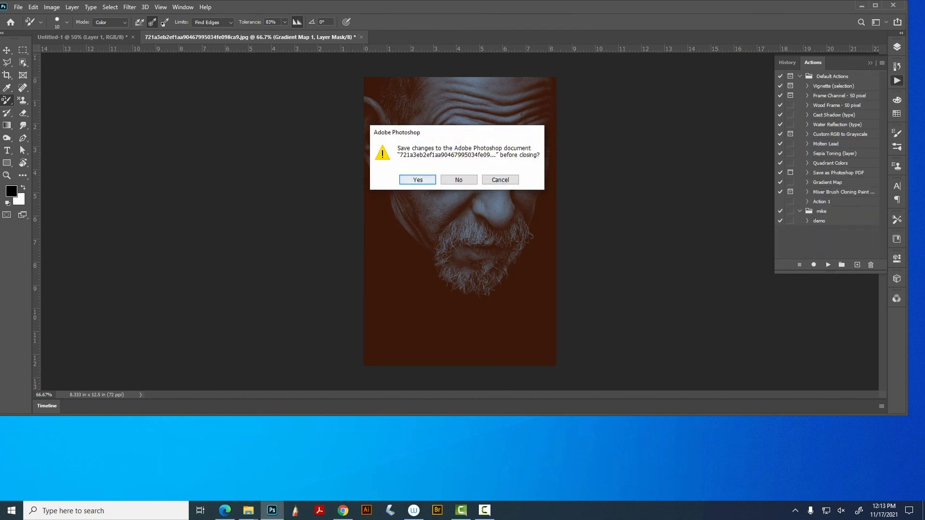
left_click(455, 180)
mouse_move(626, 7)
left_mouse_down()
mouse_move(635, 176)
mouse_move(636, 17)
left_mouse_up()
left_click(698, 154)
double_click(750, 116)
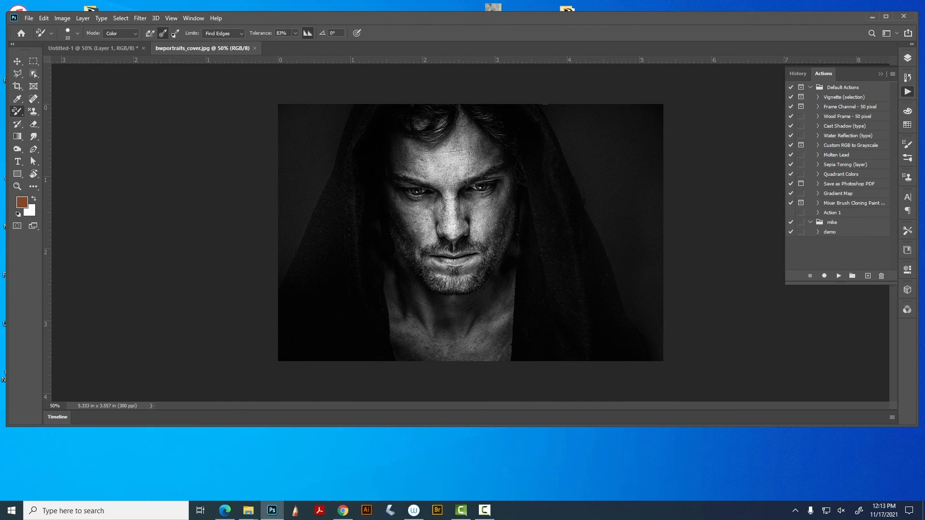
Step: Play the demo action on the bwportraits_cover.jpg portrait
left_click(838, 232)
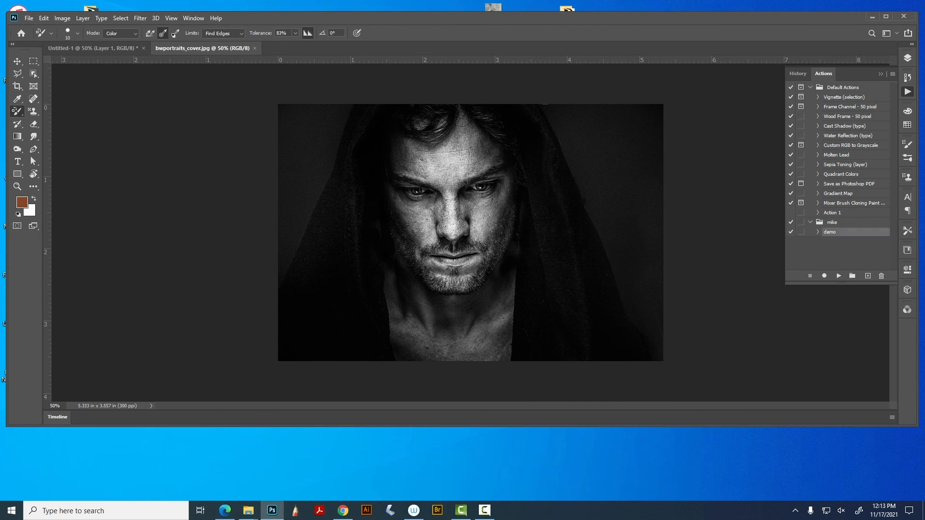
left_click(838, 276)
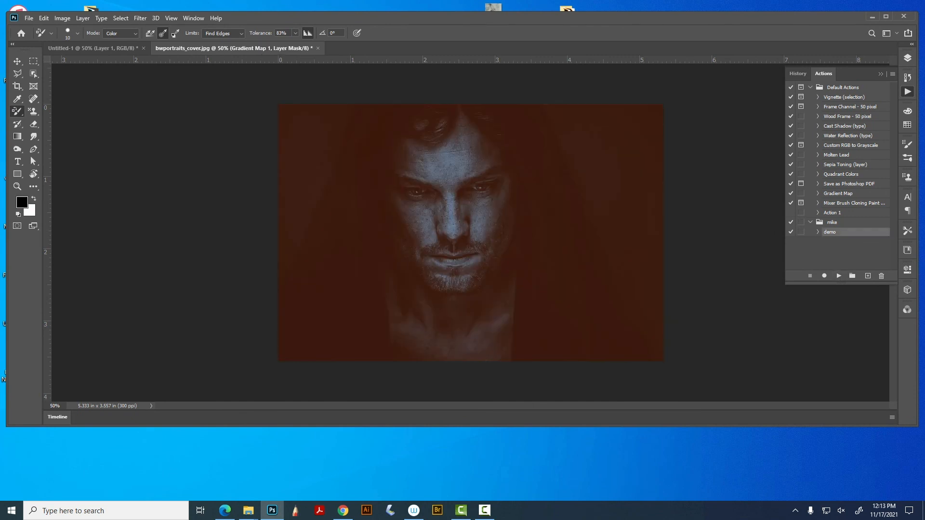